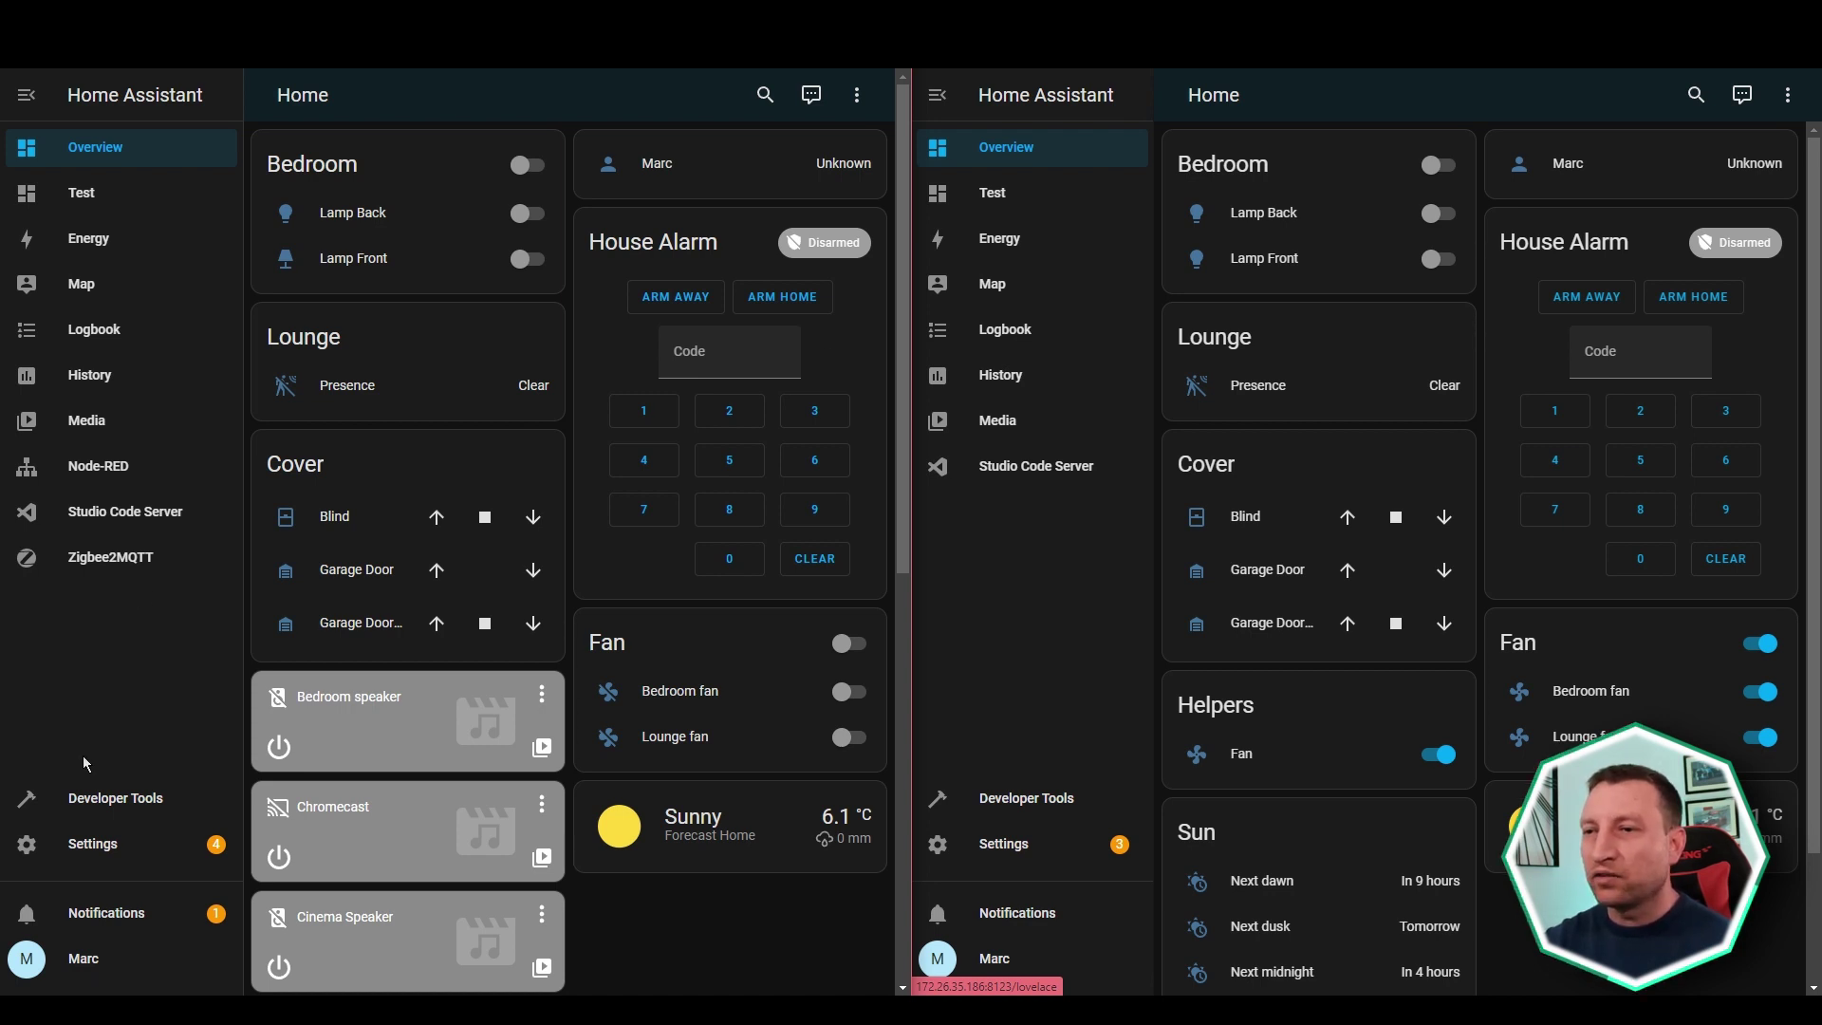
Step: Open the House Alarm details from Developer Tools in both windows
{"action": "left_click", "coordinate": [87, 798]}
{"action": "left_click", "coordinate": [1006, 798]}
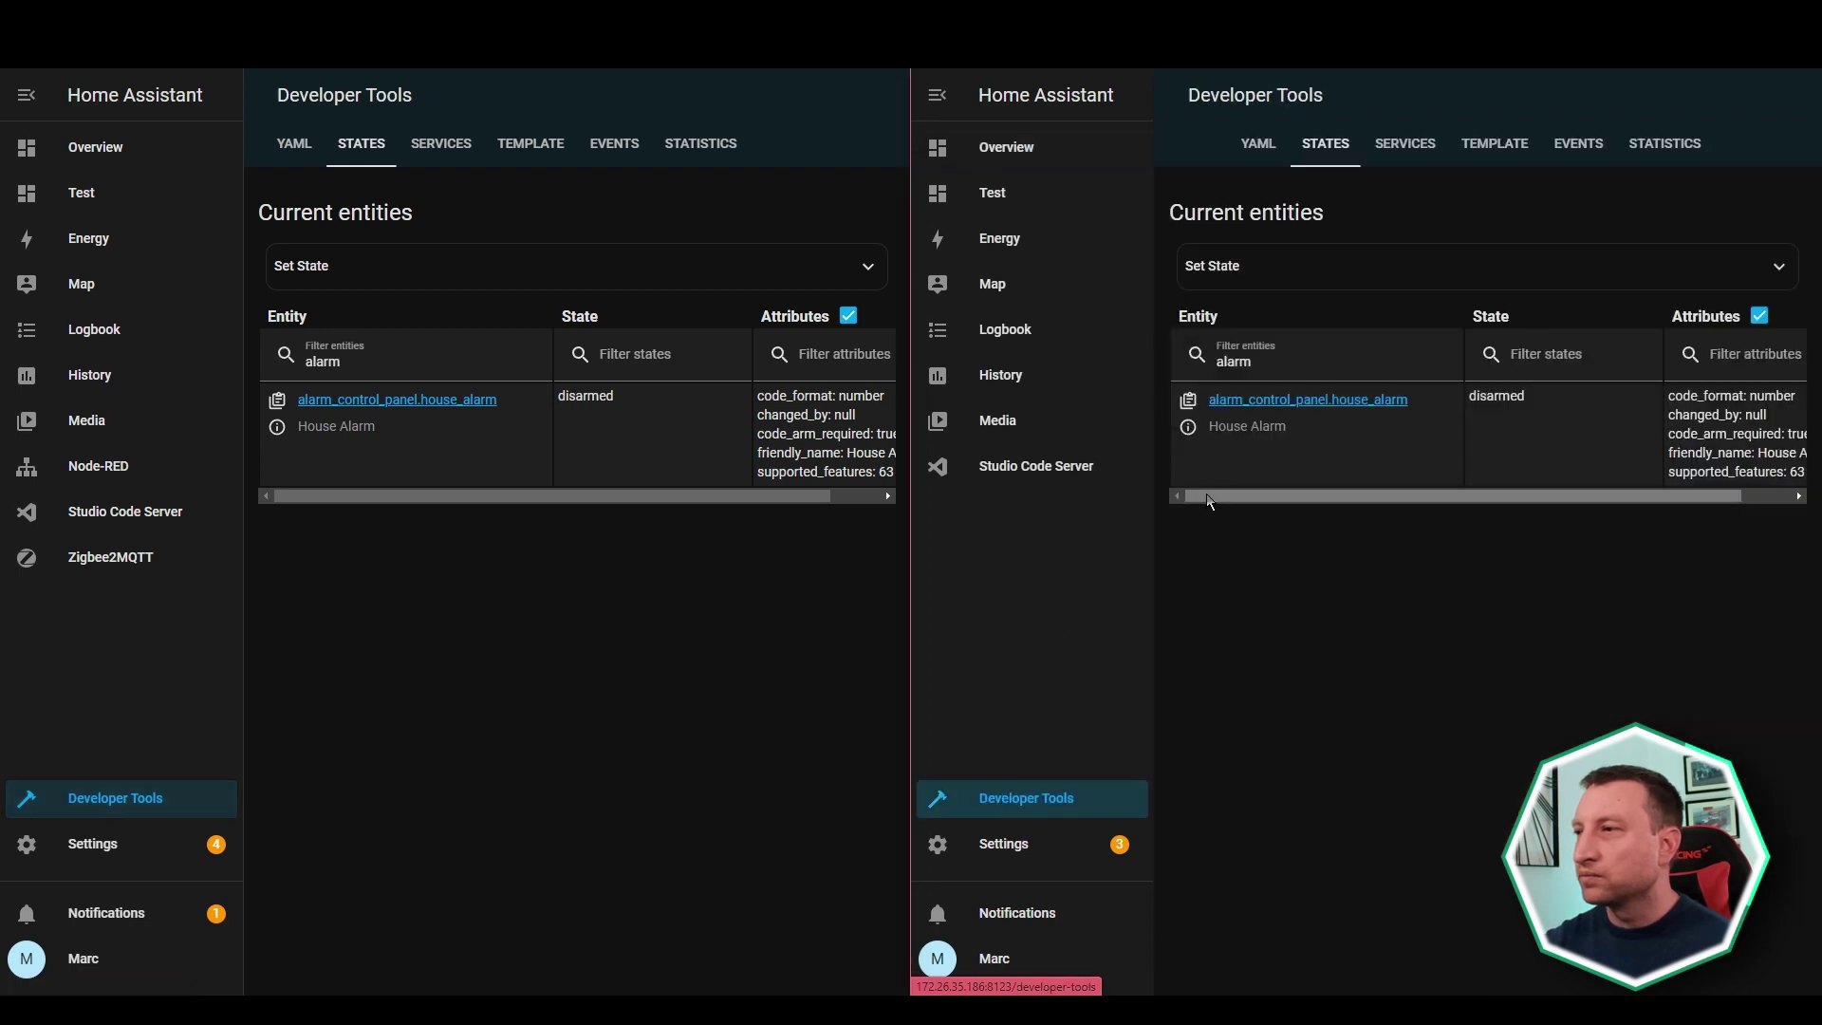
{"action": "left_click", "coordinate": [275, 427]}
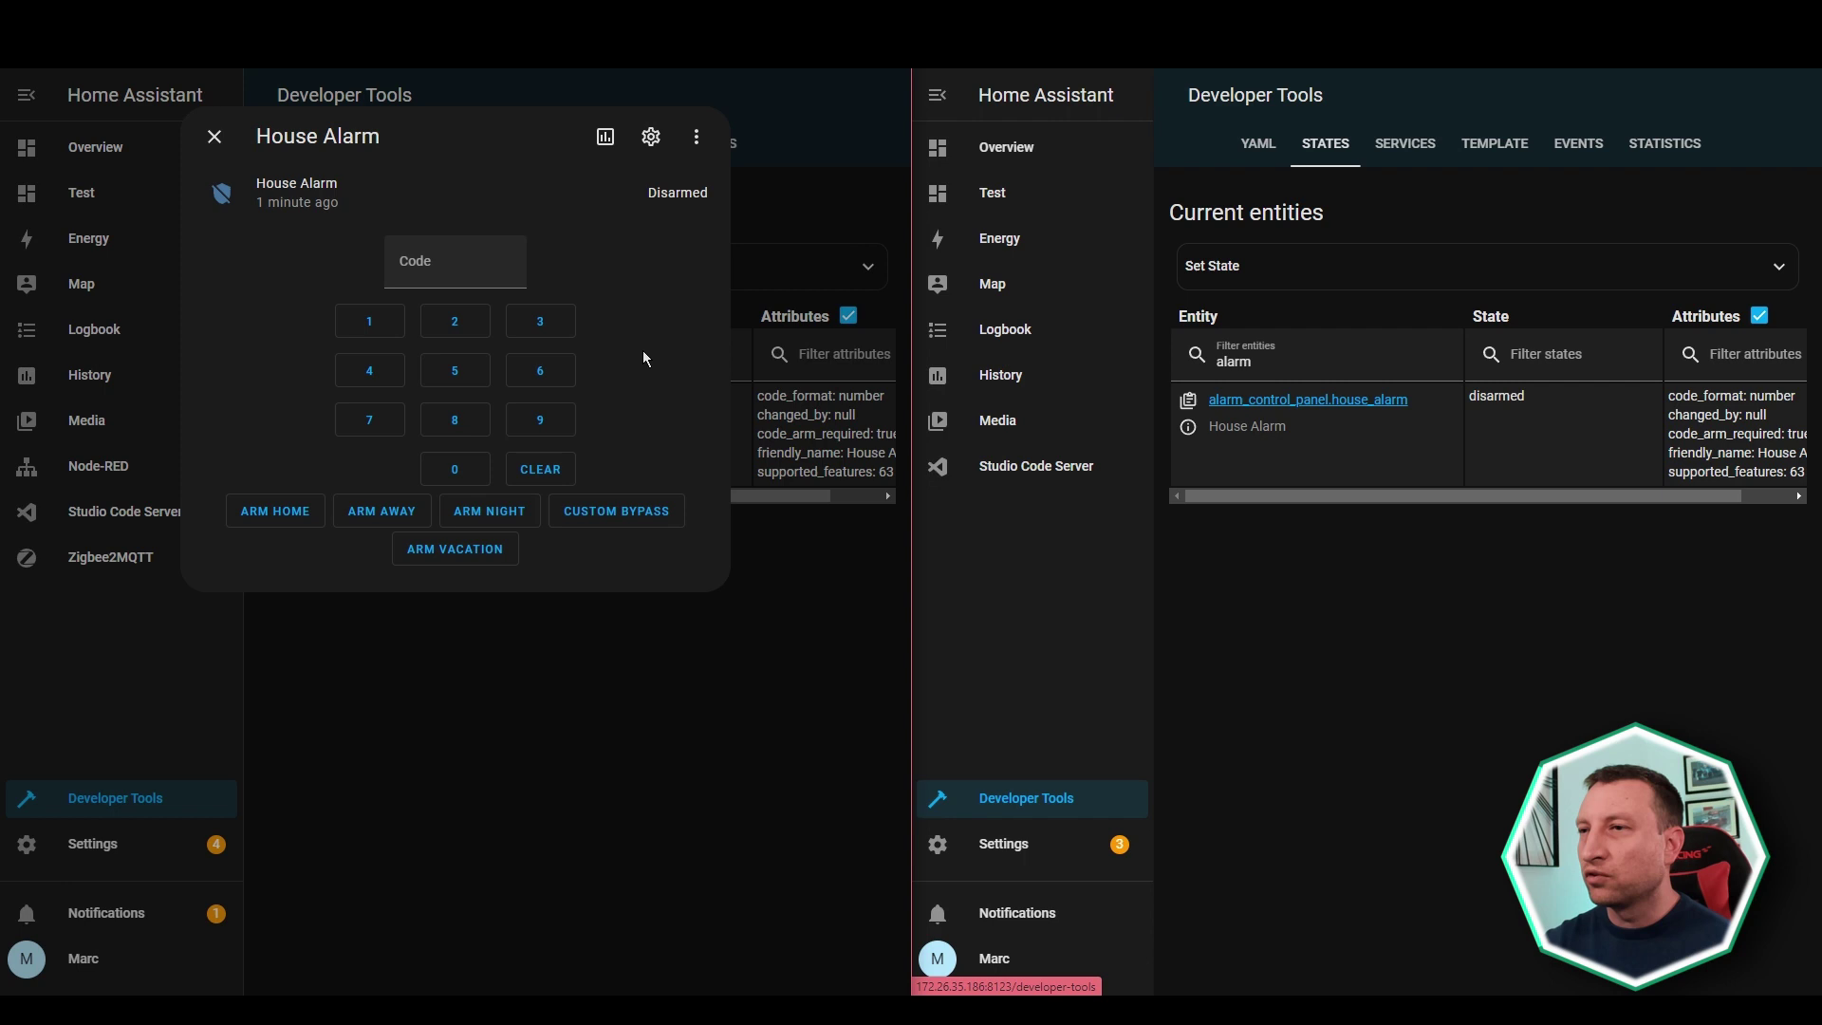
{"action": "left_click", "coordinate": [1186, 428]}
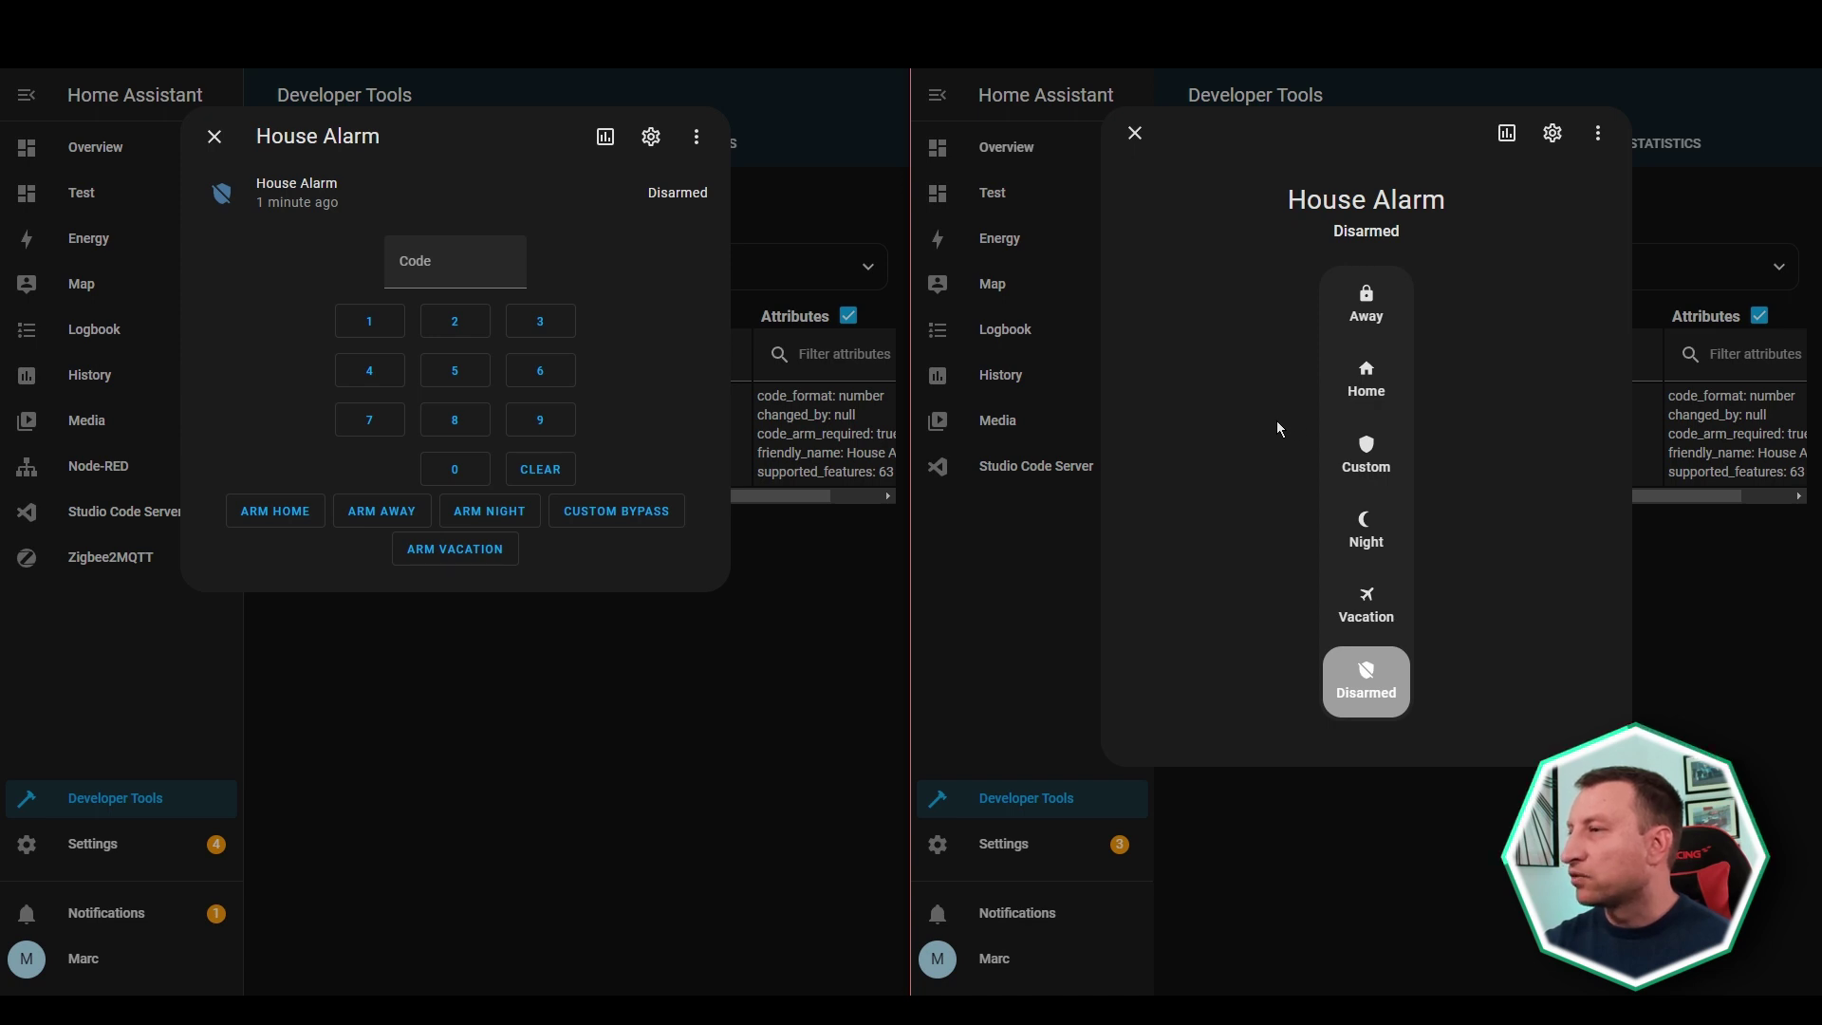
Step: Arm the House Alarm to home in the right window using the alarm code
{"action": "left_click", "coordinate": [1376, 404]}
{"action": "left_click", "coordinate": [1297, 486]}
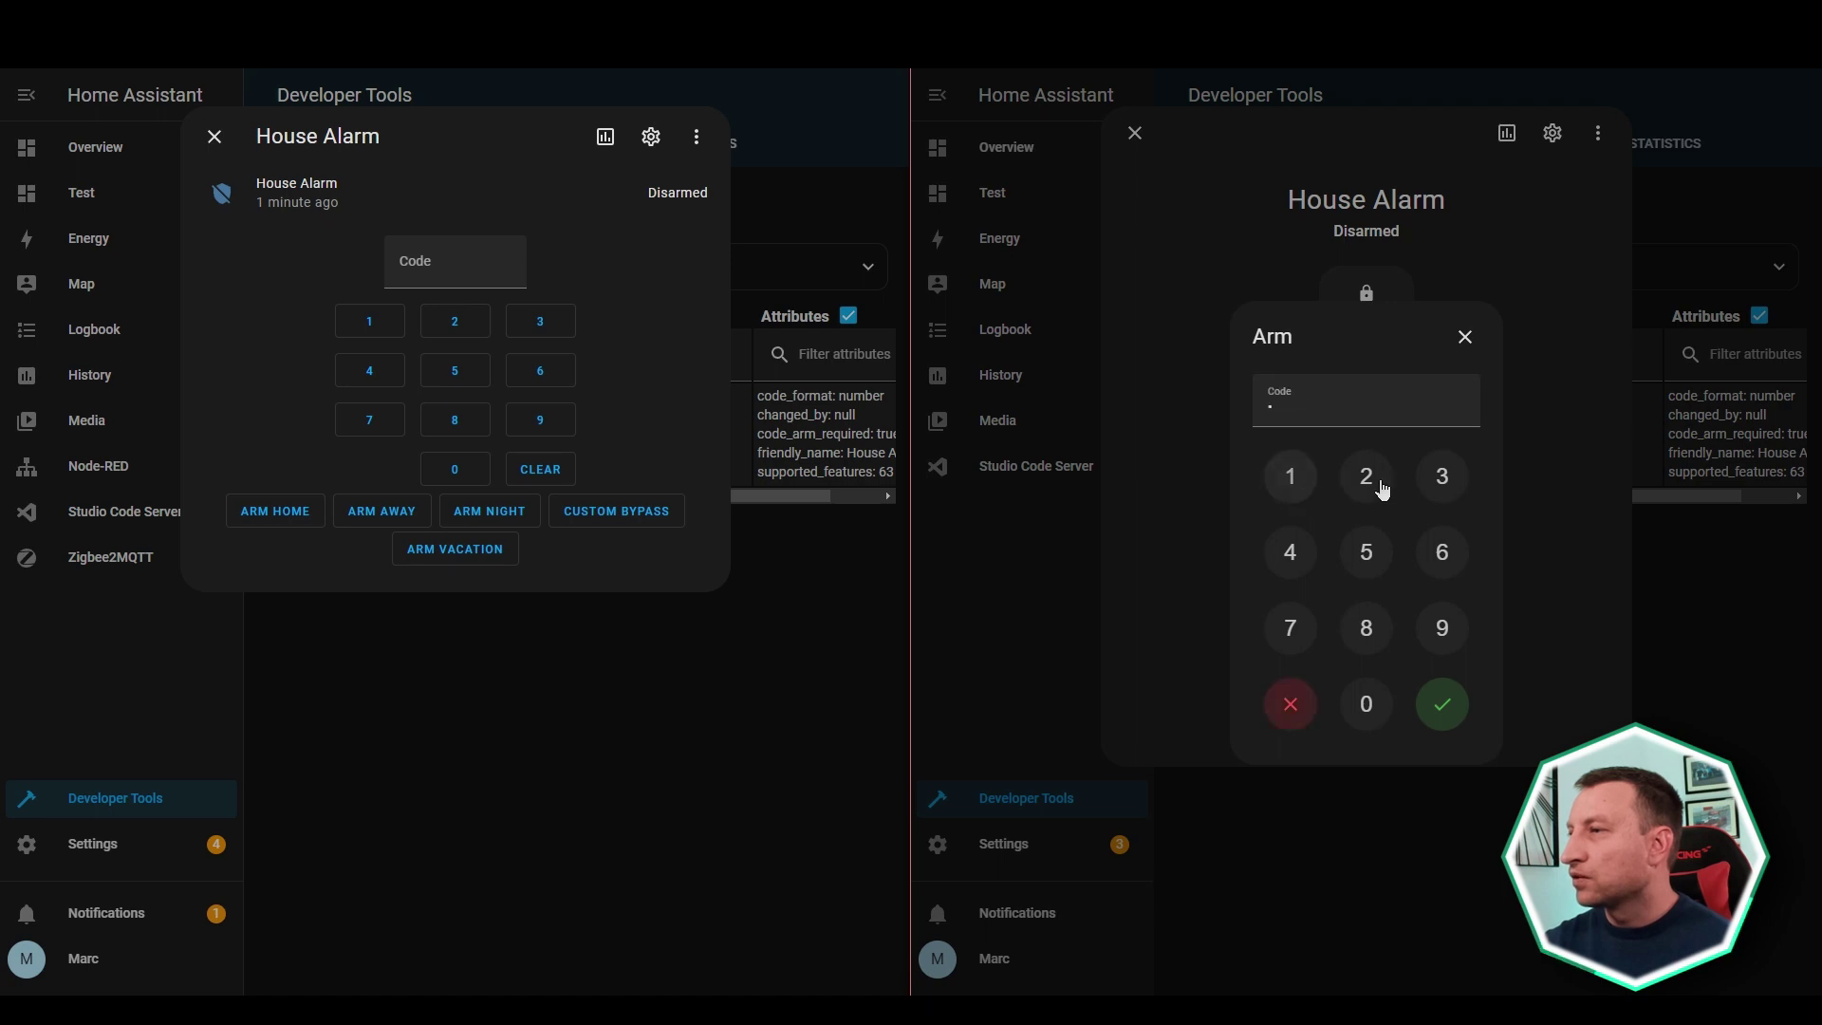
{"action": "left_click", "coordinate": [1376, 482]}
{"action": "left_click", "coordinate": [1442, 479]}
{"action": "left_click", "coordinate": [1293, 552]}
{"action": "left_click", "coordinate": [1441, 700]}
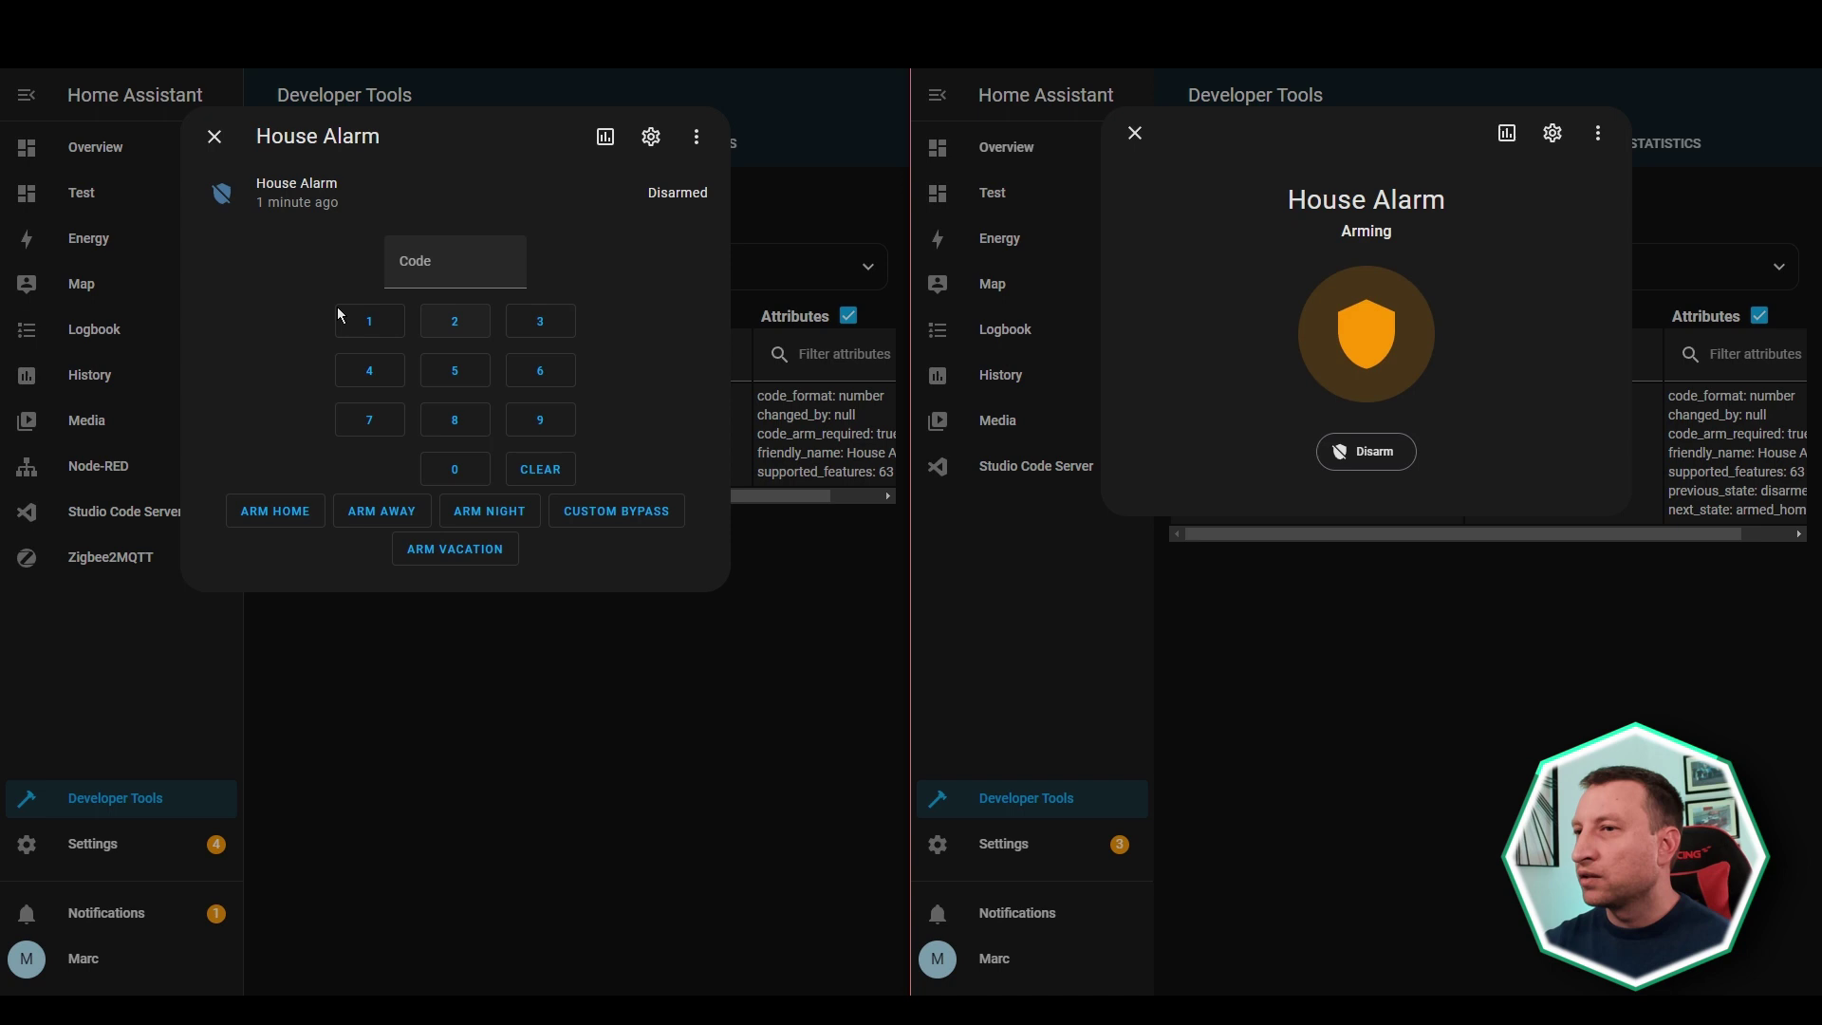
Step: Arm the House Alarm to home in the left window with the alarm code
{"action": "left_click", "coordinate": [370, 323]}
{"action": "left_click", "coordinate": [454, 321]}
{"action": "left_click", "coordinate": [555, 340]}
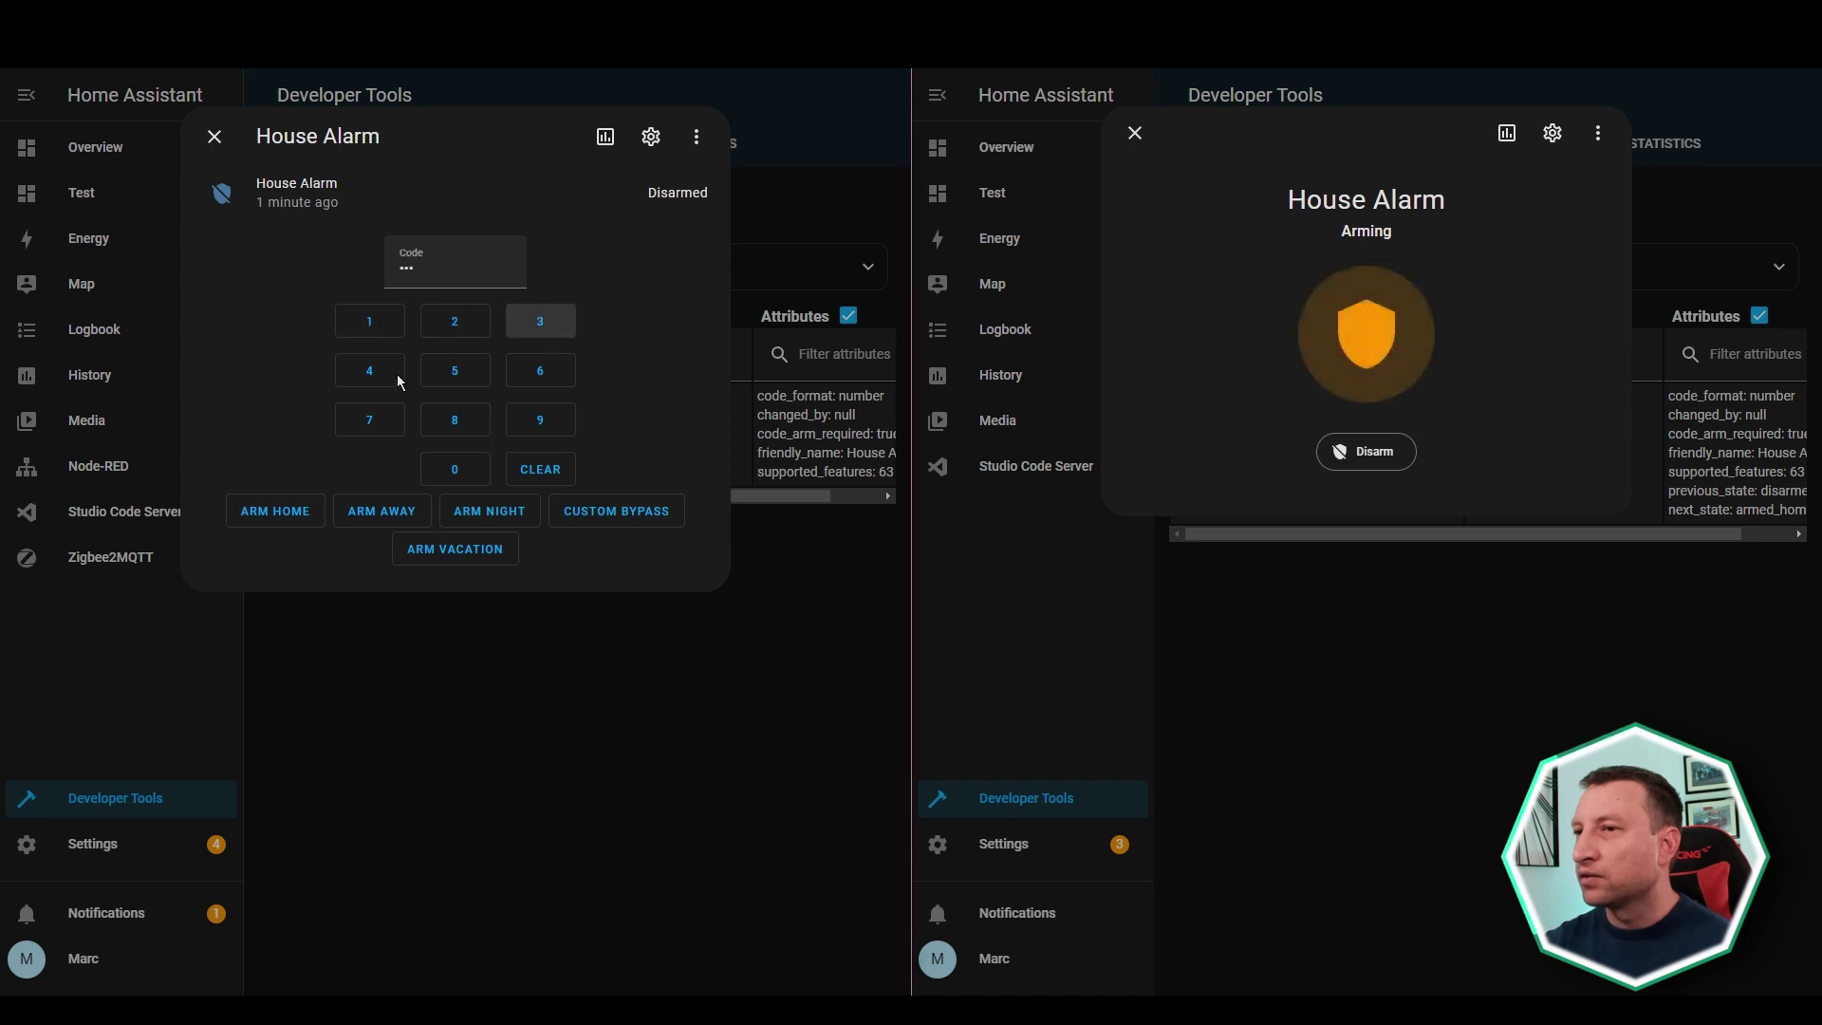
{"action": "left_click", "coordinate": [370, 370]}
{"action": "left_click", "coordinate": [284, 513]}
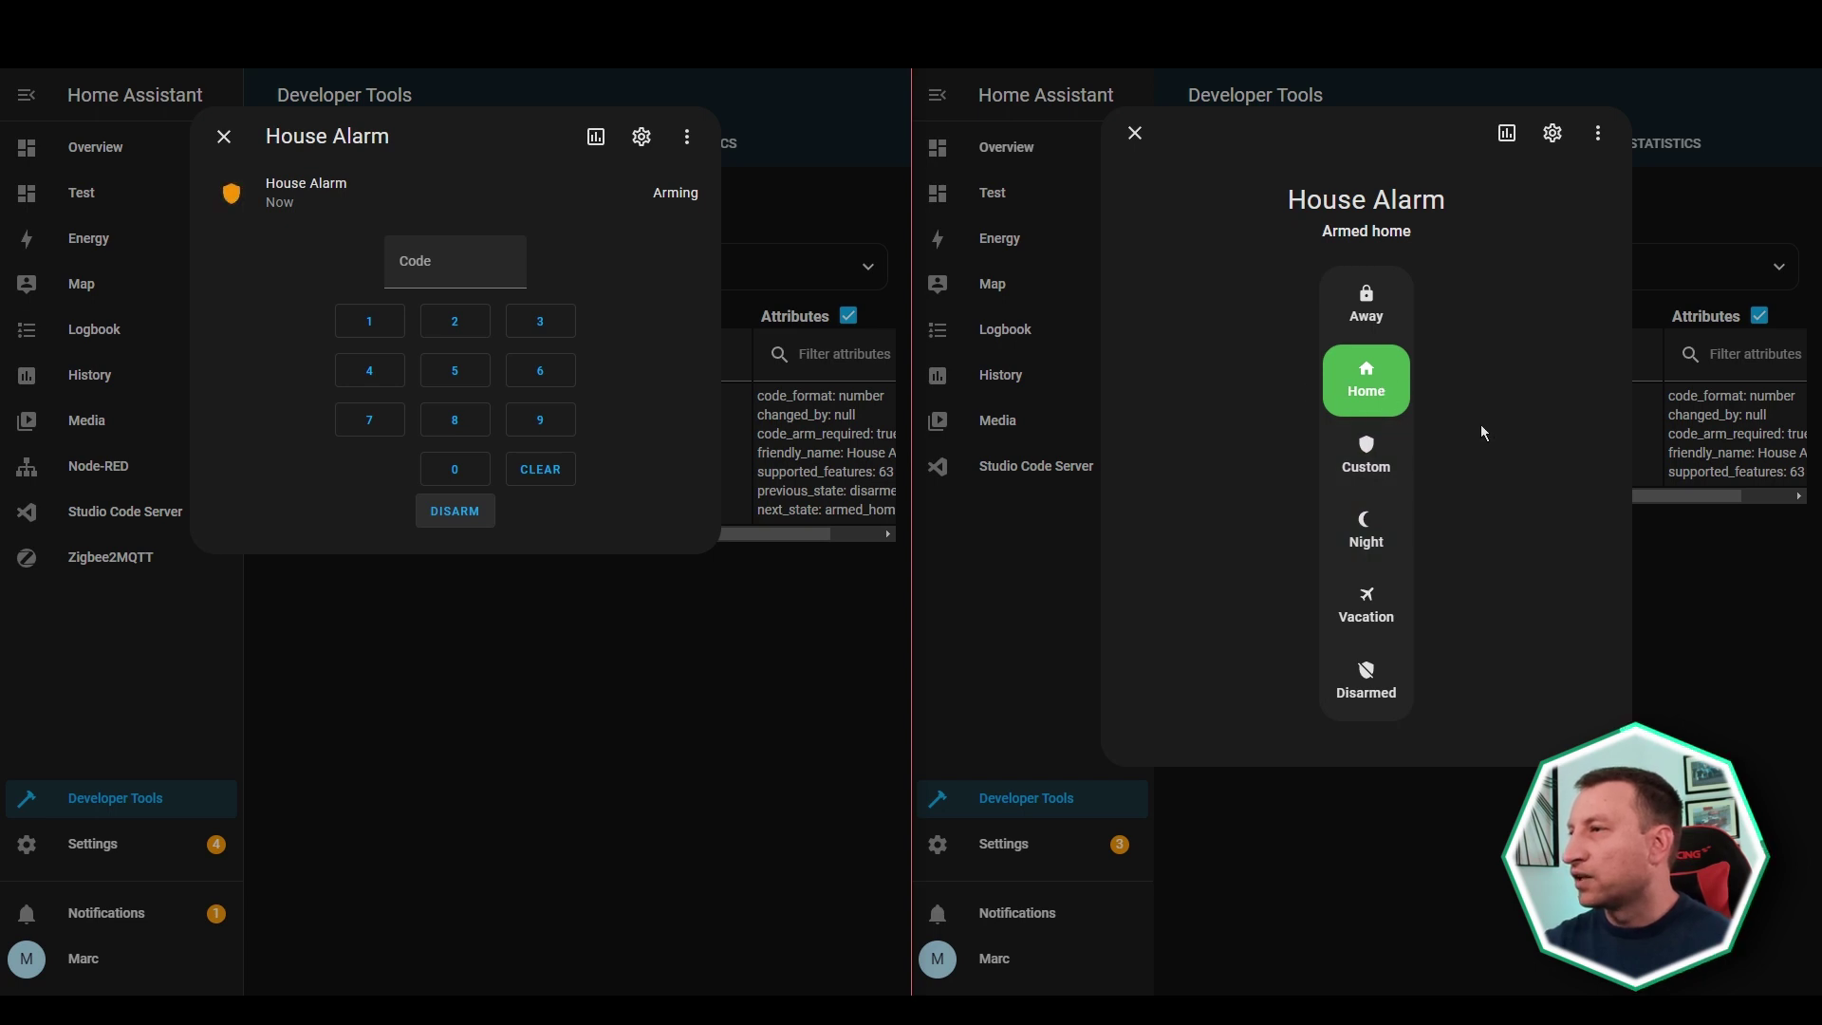
Step: Disarm the House Alarm in the right window with the alarm code
{"action": "left_click", "coordinate": [1372, 688]}
{"action": "left_click", "coordinate": [1292, 484]}
{"action": "left_click", "coordinate": [1367, 476]}
{"action": "left_click", "coordinate": [1442, 475]}
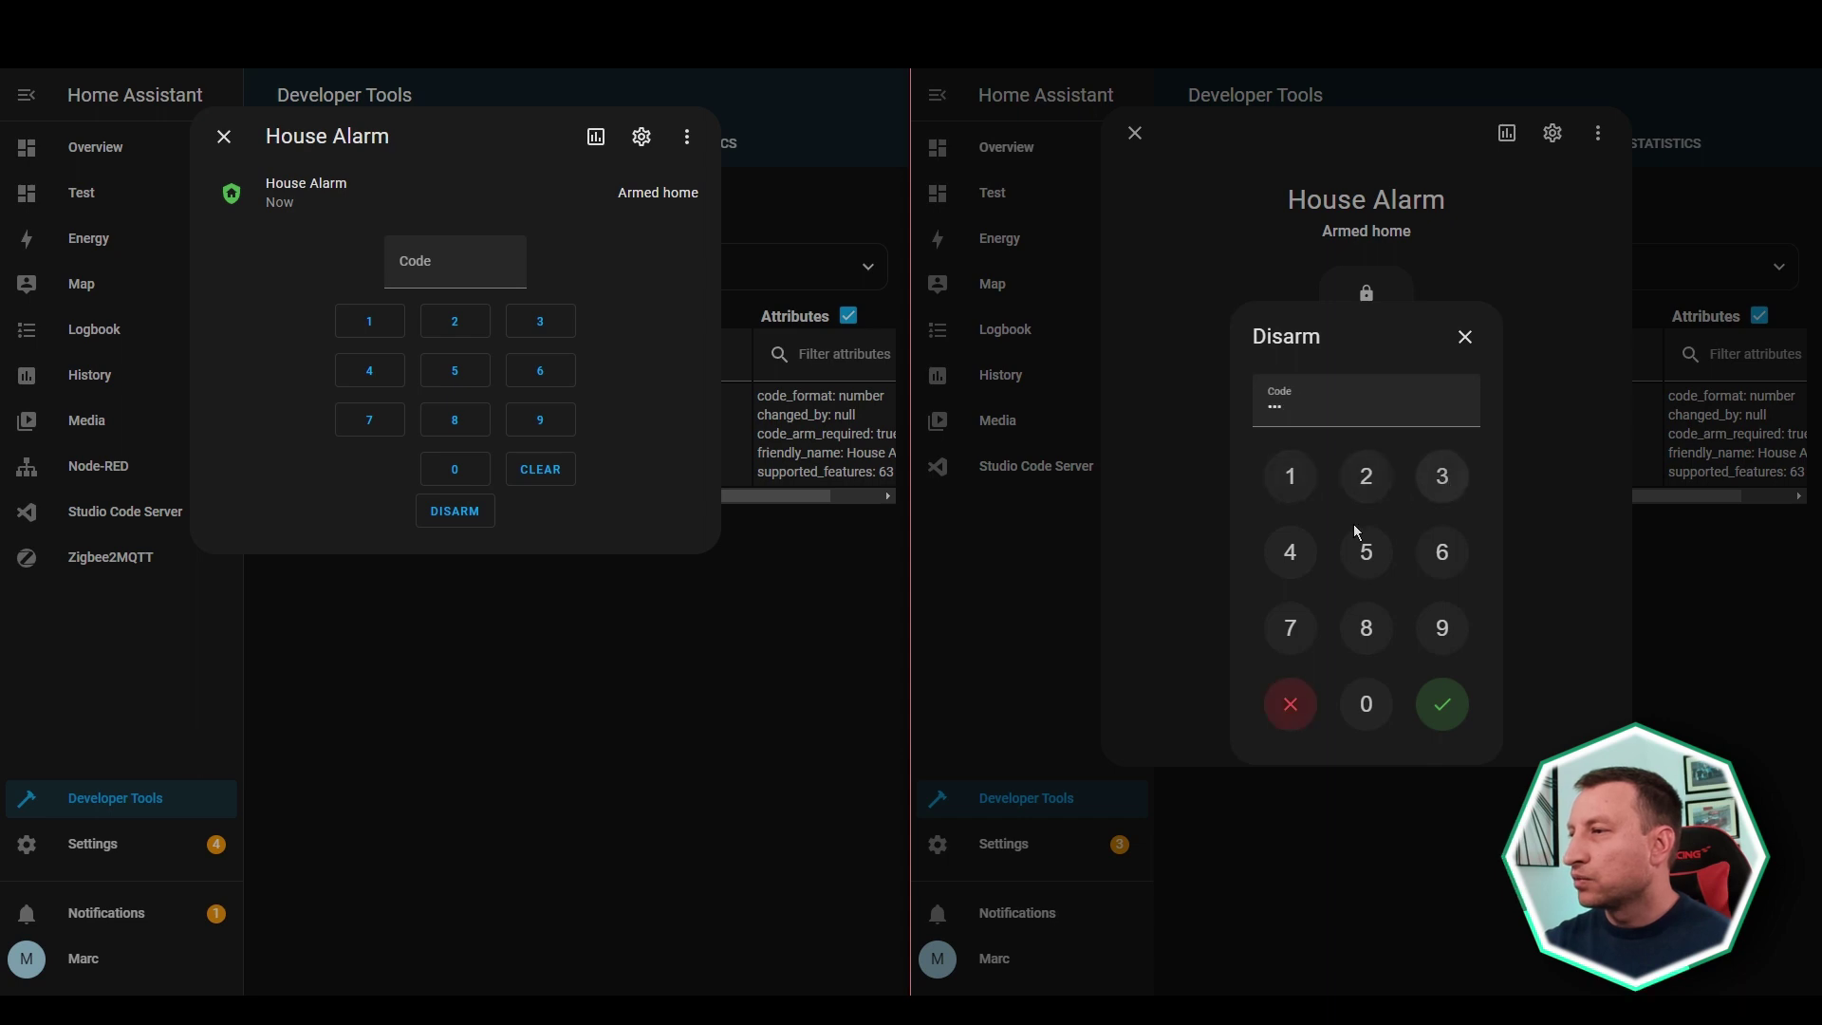
{"action": "left_click", "coordinate": [1311, 549]}
{"action": "left_click", "coordinate": [1442, 707]}
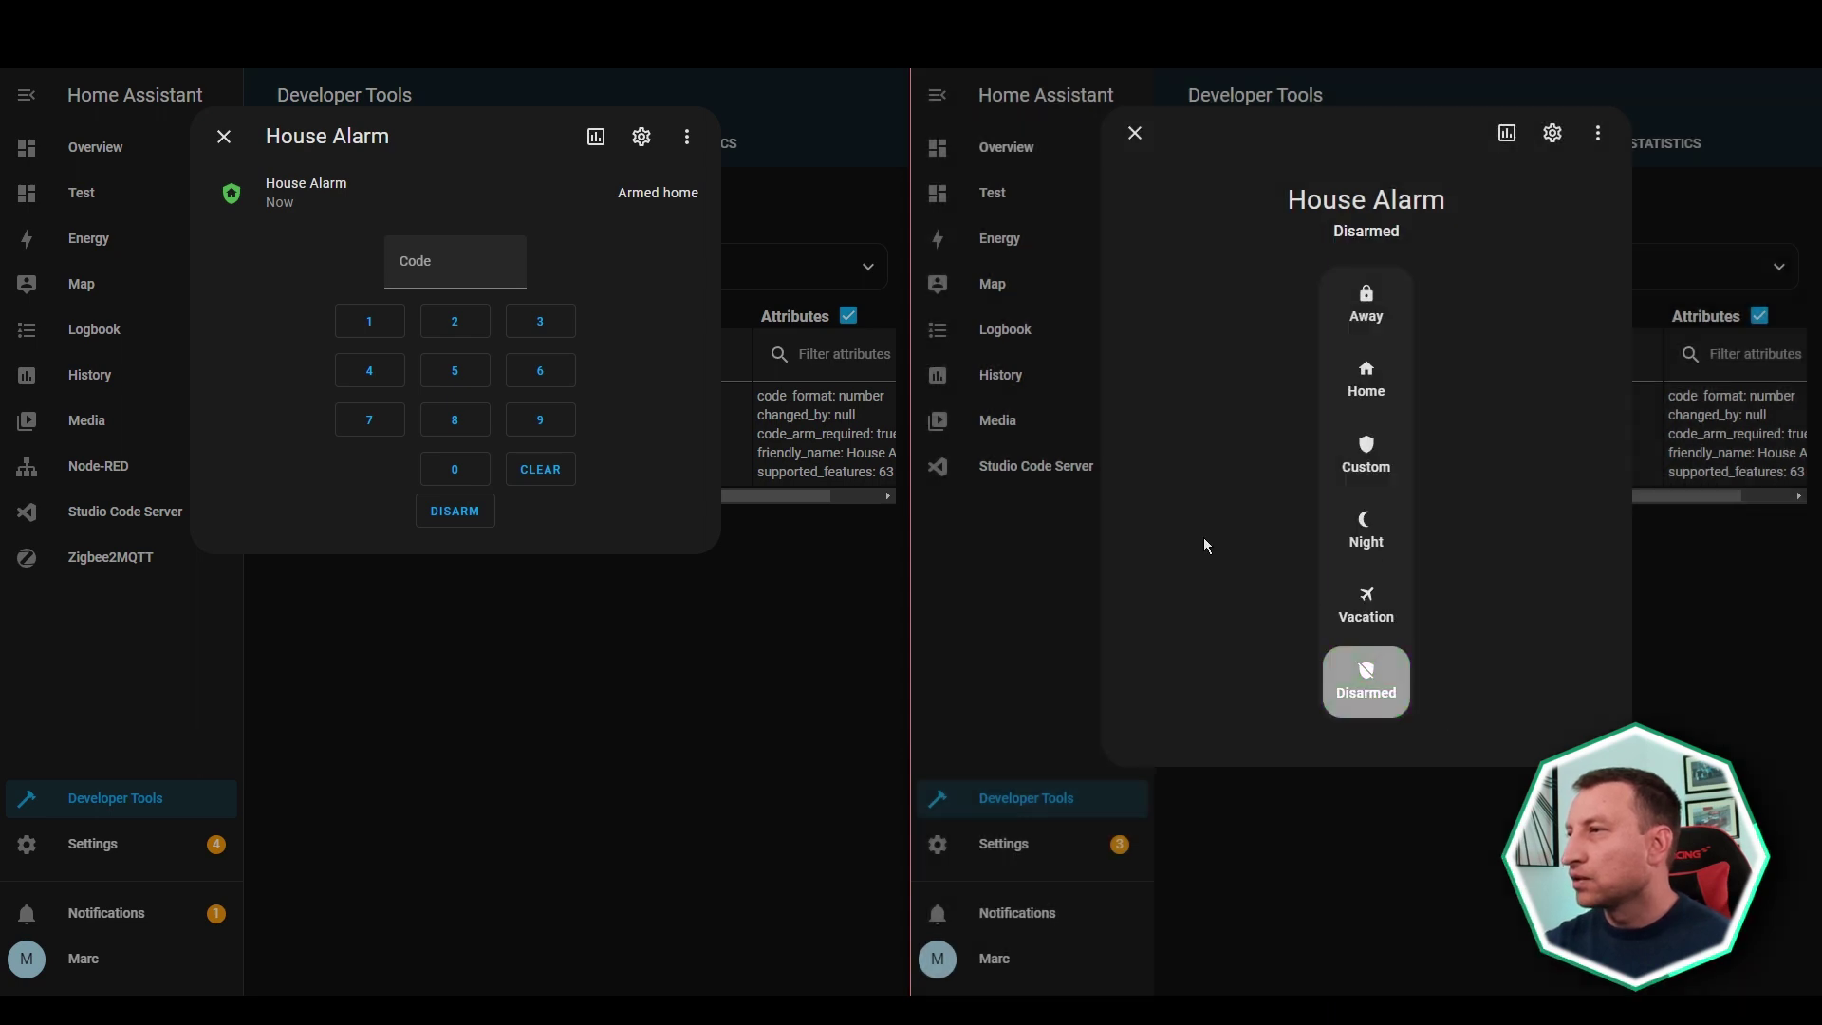
Step: Disarm the alarm in the left window, then close both House Alarm dialogs
{"action": "left_click", "coordinate": [369, 323]}
{"action": "left_click", "coordinate": [454, 321]}
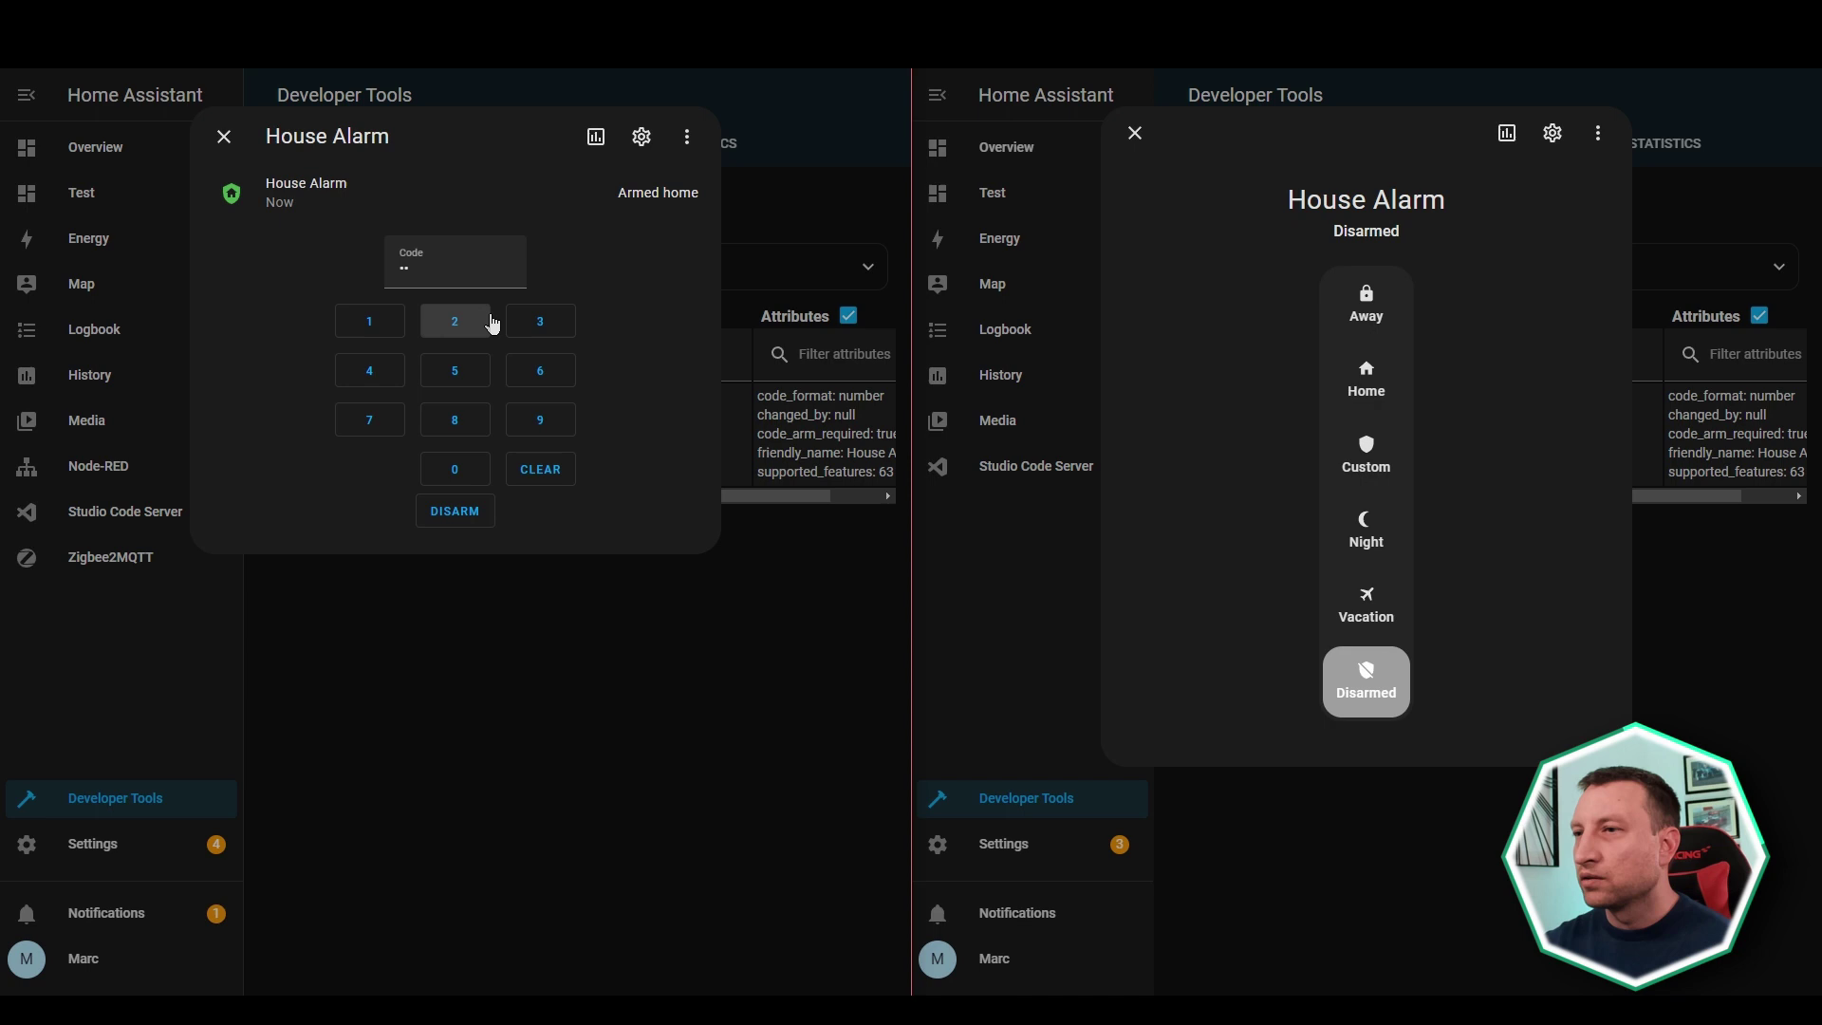
{"action": "left_click", "coordinate": [540, 320]}
{"action": "left_click", "coordinate": [370, 371]}
{"action": "left_click", "coordinate": [444, 509]}
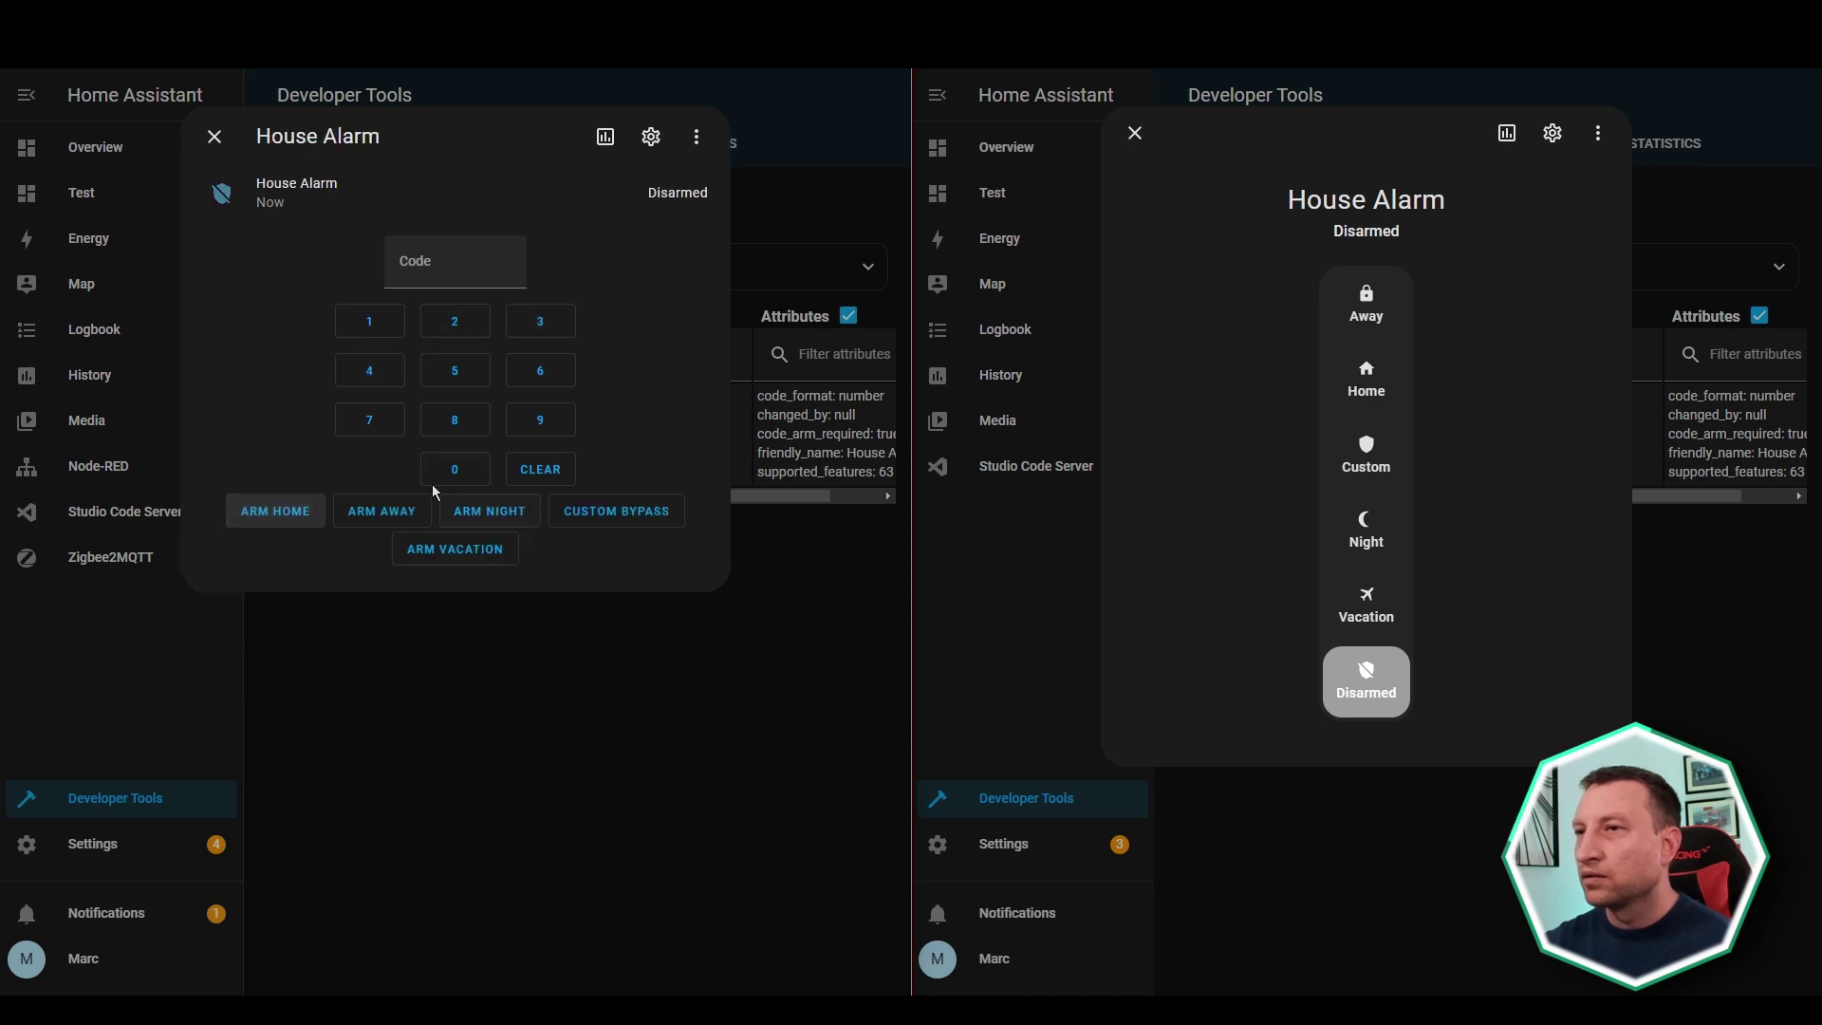
{"action": "left_click", "coordinate": [214, 136]}
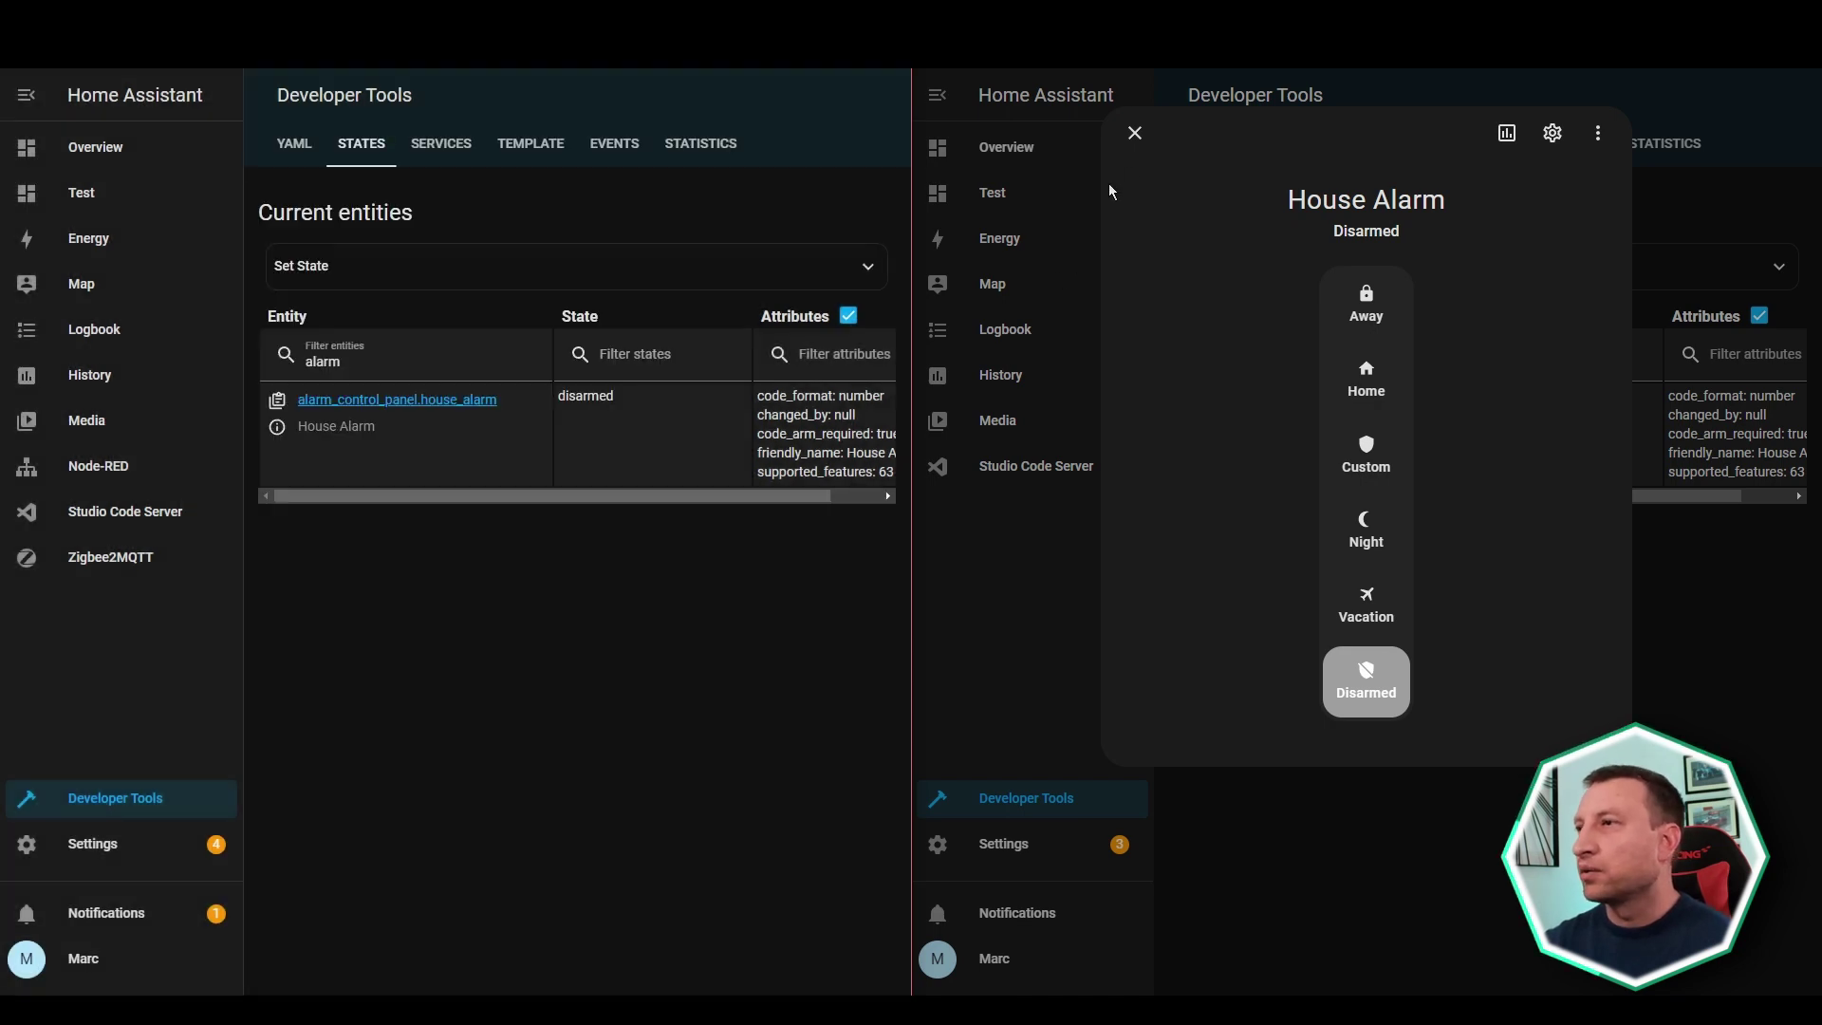
{"action": "left_click", "coordinate": [1131, 134]}
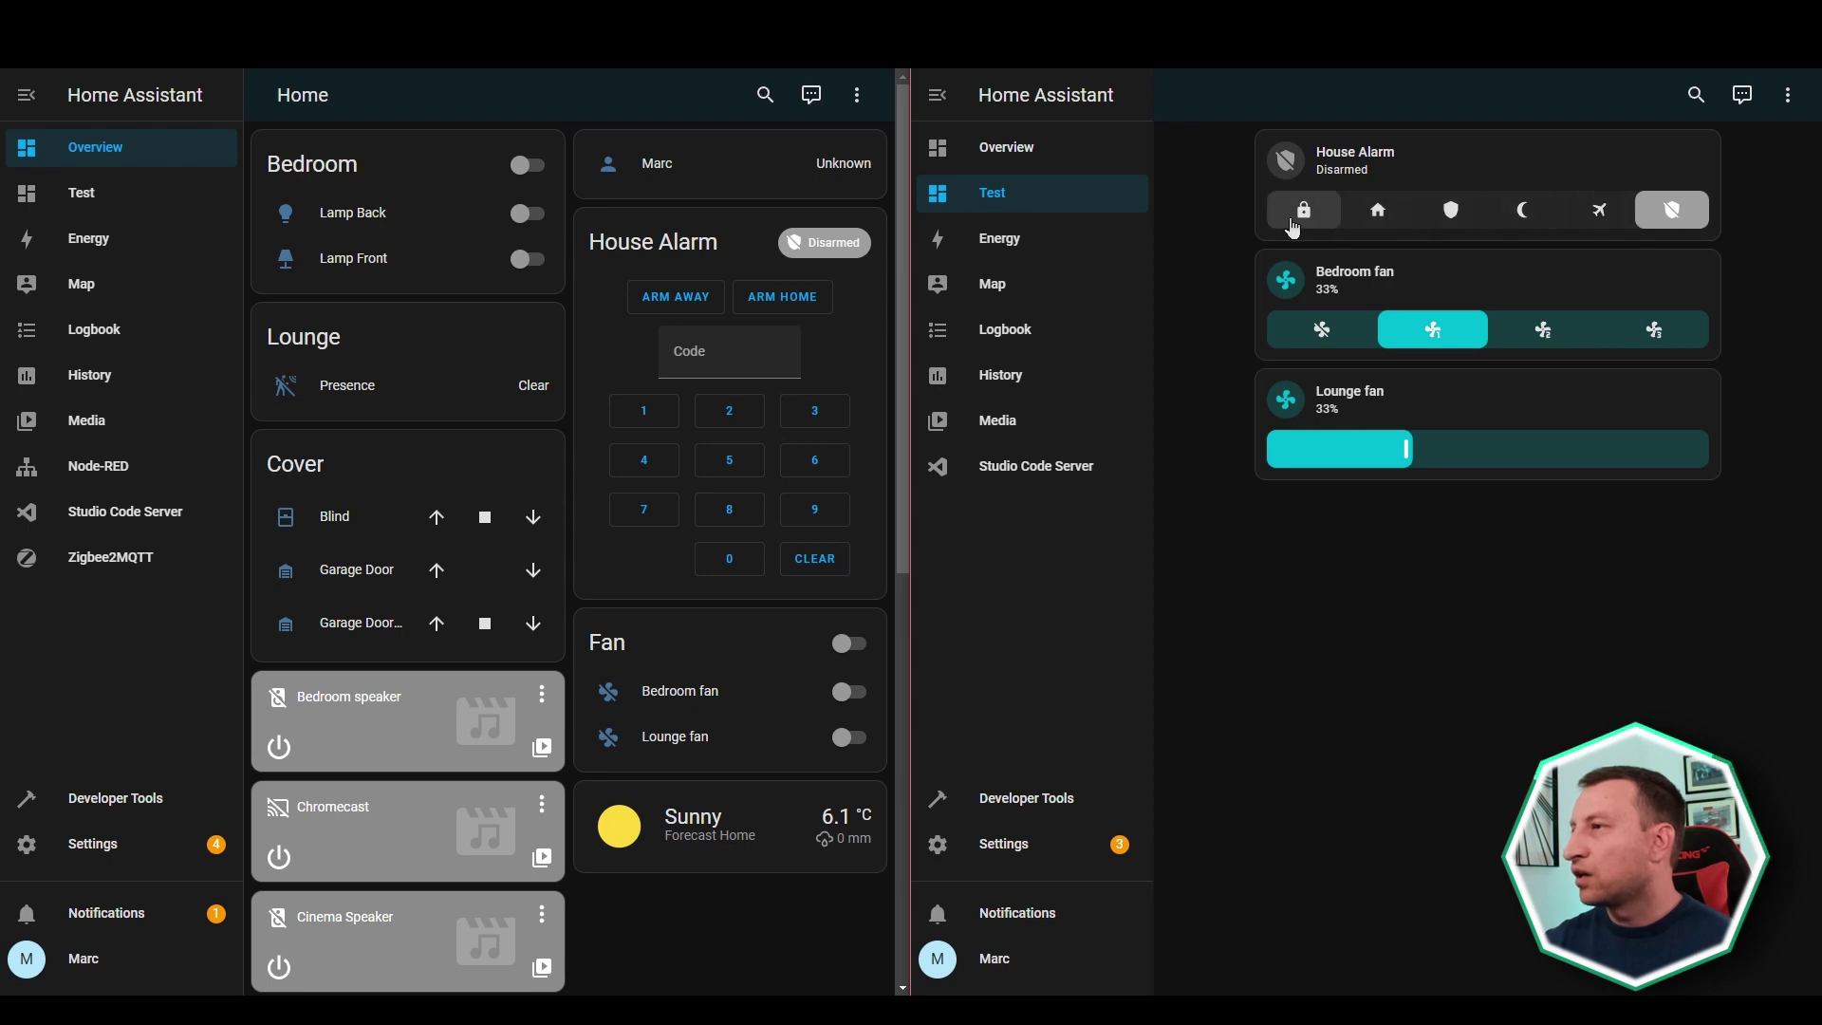
Step: Arm the alarm to home from the tile card's home-mode button, entering the code
{"action": "left_click", "coordinate": [1384, 219]}
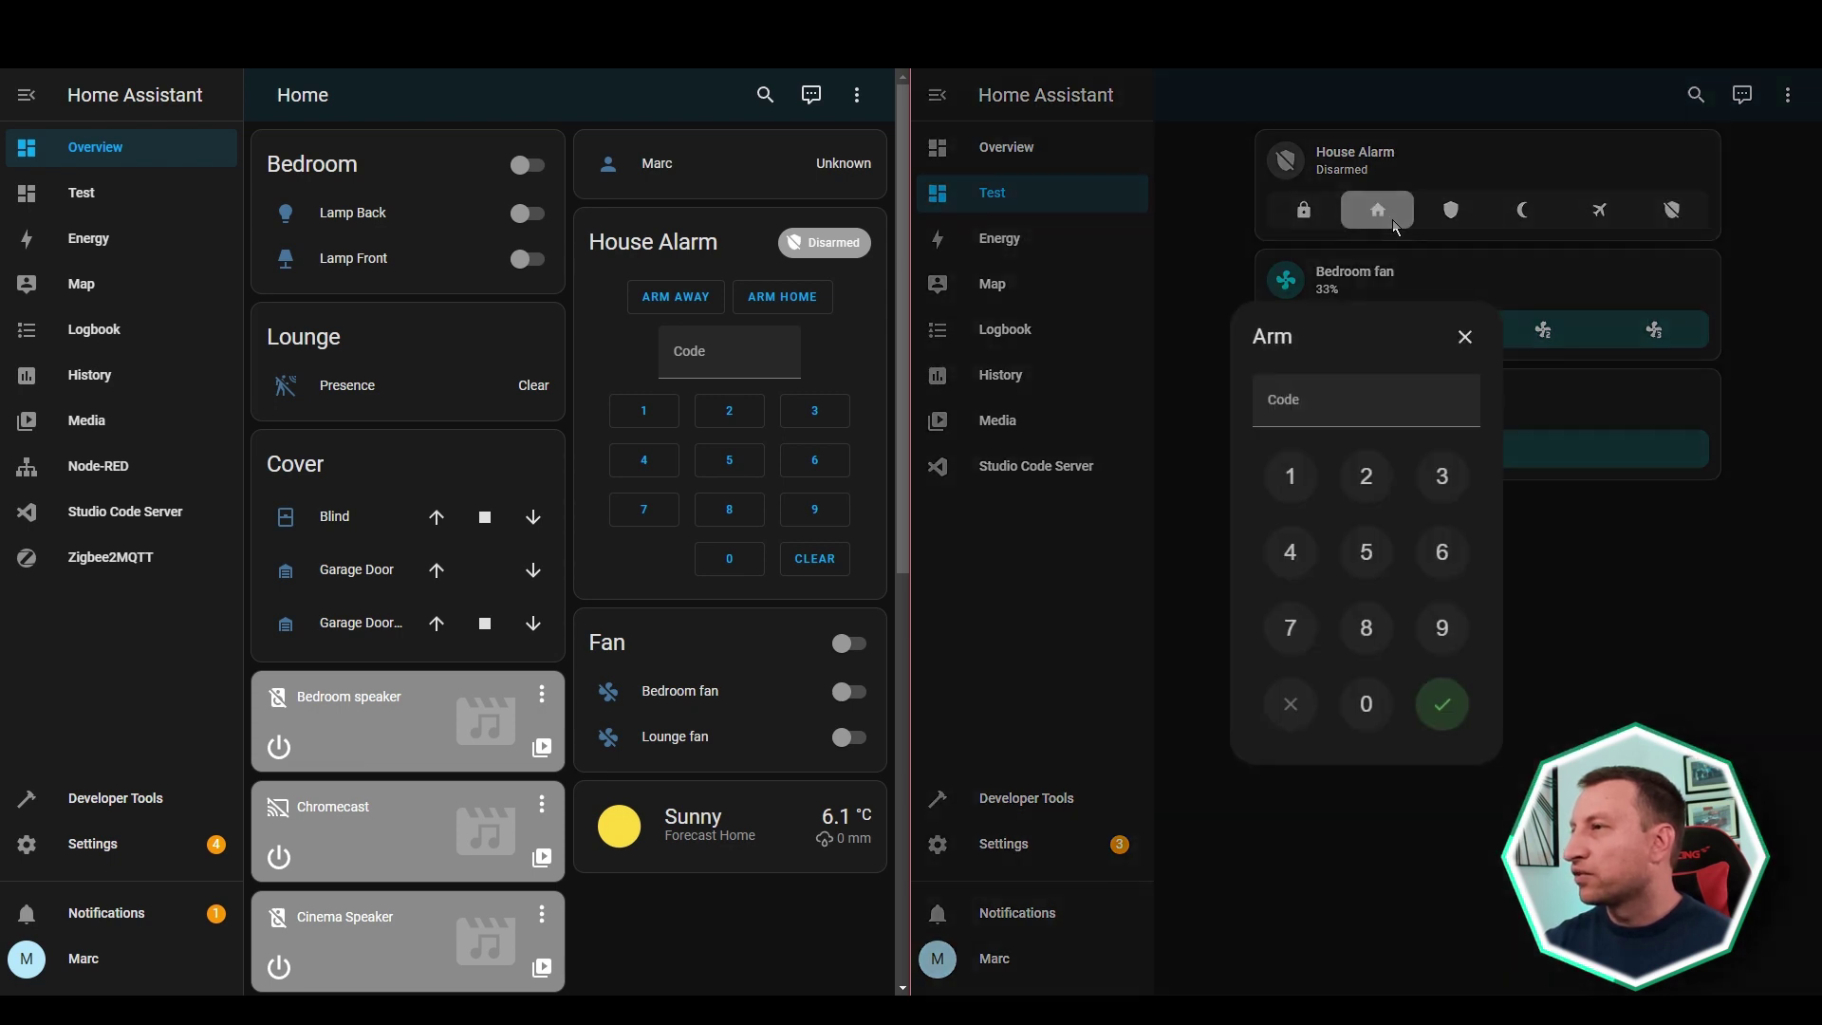
{"action": "left_click", "coordinate": [1293, 480]}
{"action": "left_click", "coordinate": [1368, 481]}
{"action": "left_click", "coordinate": [1445, 480]}
{"action": "left_click", "coordinate": [1290, 555]}
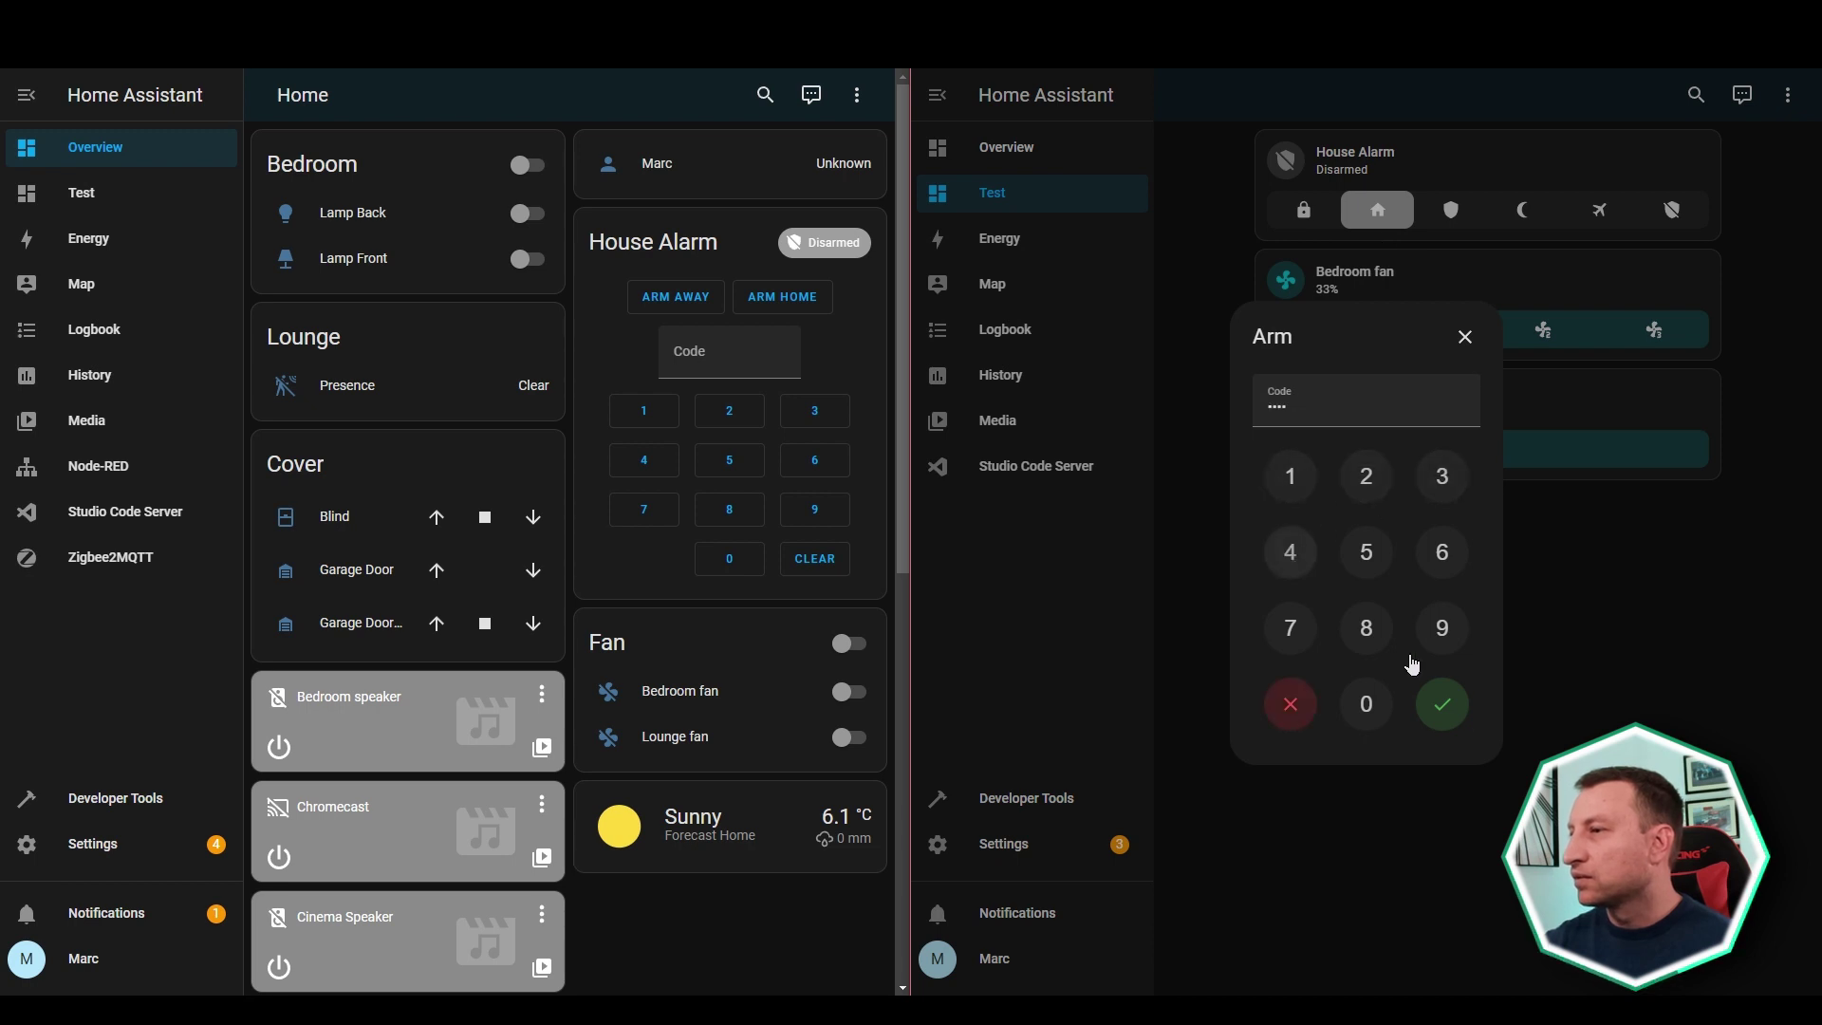
{"action": "left_click", "coordinate": [1443, 704]}
Step: Disarm the alarm from the tile card by entering the code
{"action": "left_click", "coordinate": [1672, 209]}
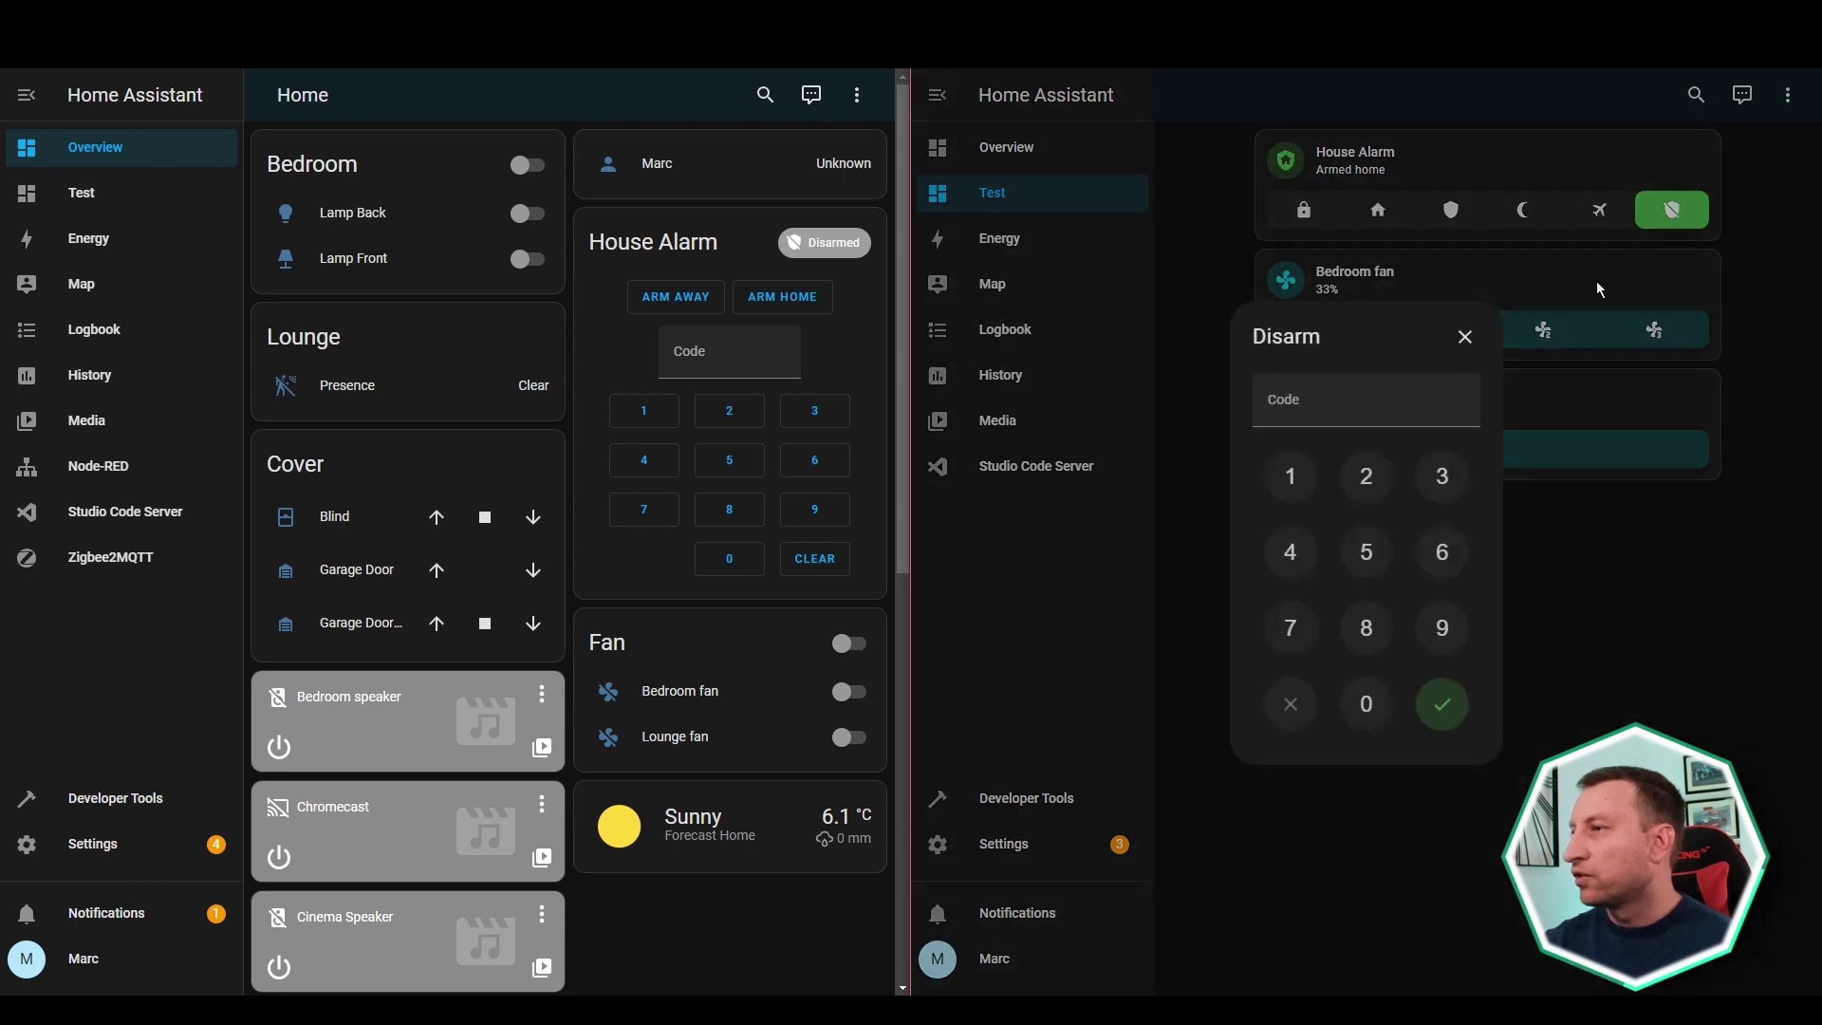
{"action": "left_click", "coordinate": [1292, 477]}
{"action": "left_click", "coordinate": [1370, 480]}
{"action": "left_click", "coordinate": [1442, 478]}
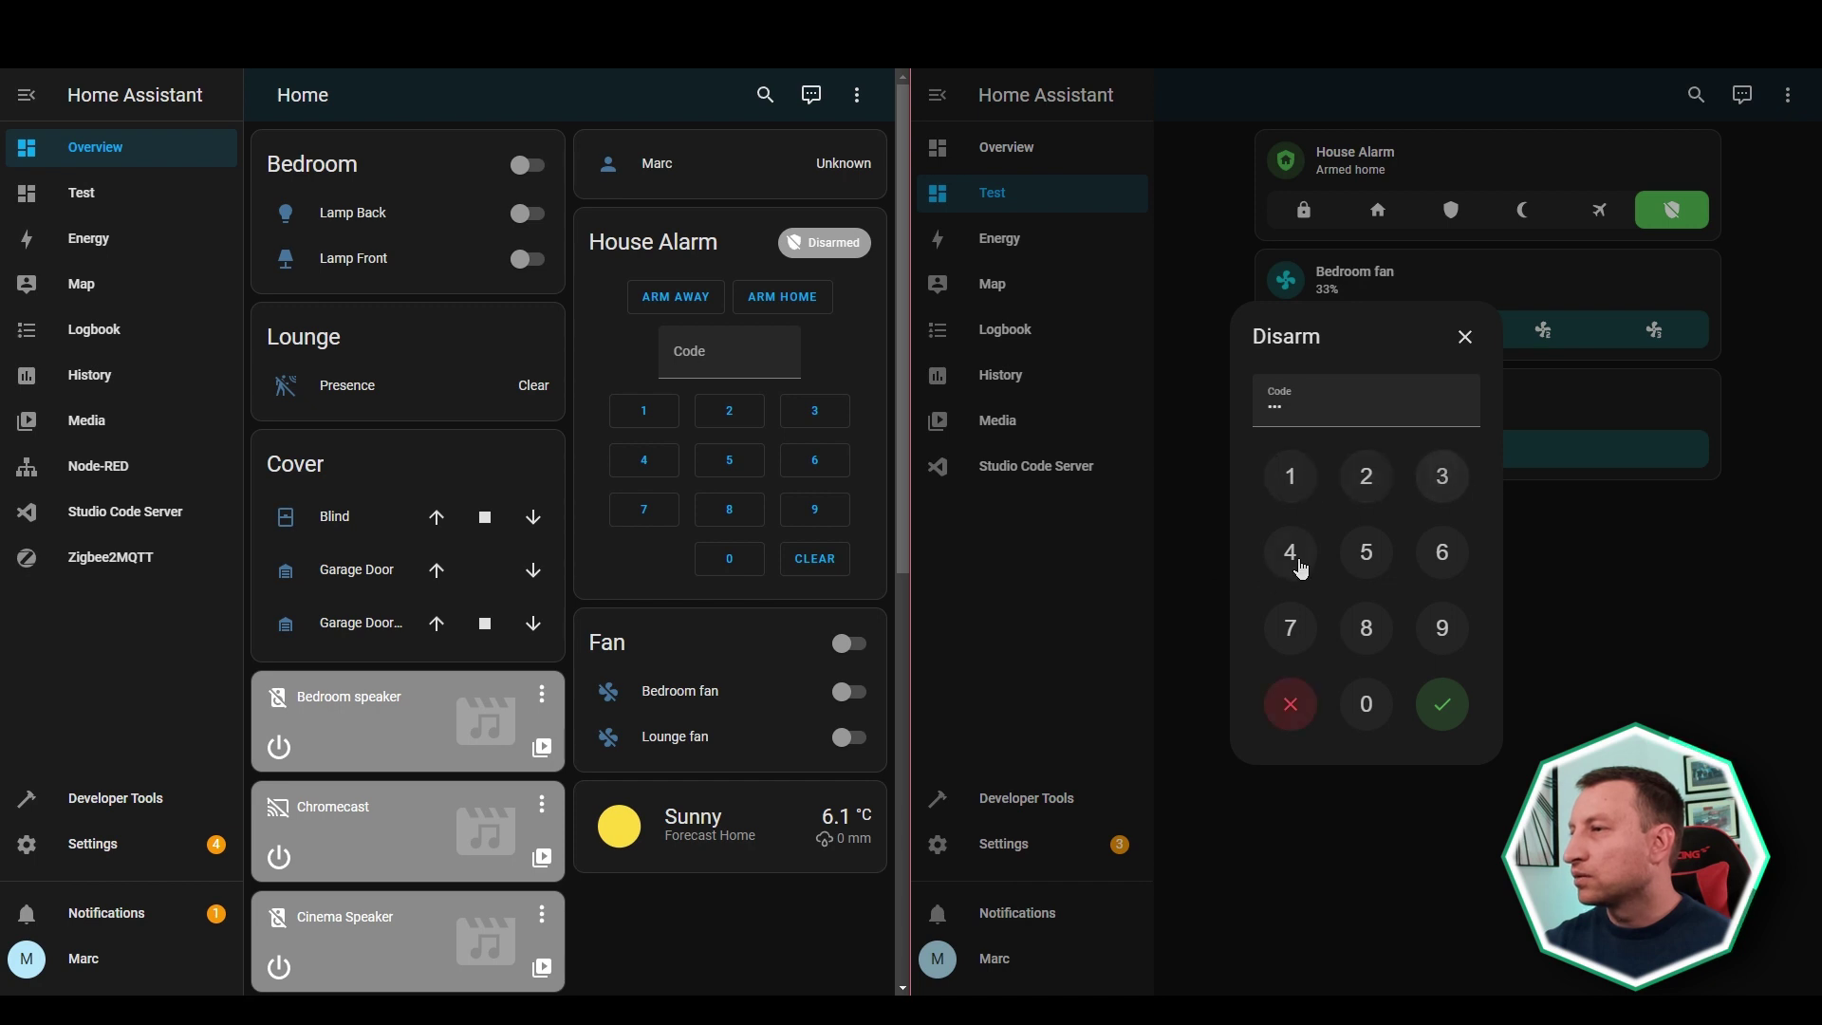
{"action": "left_click", "coordinate": [1300, 568]}
{"action": "left_click", "coordinate": [1431, 695]}
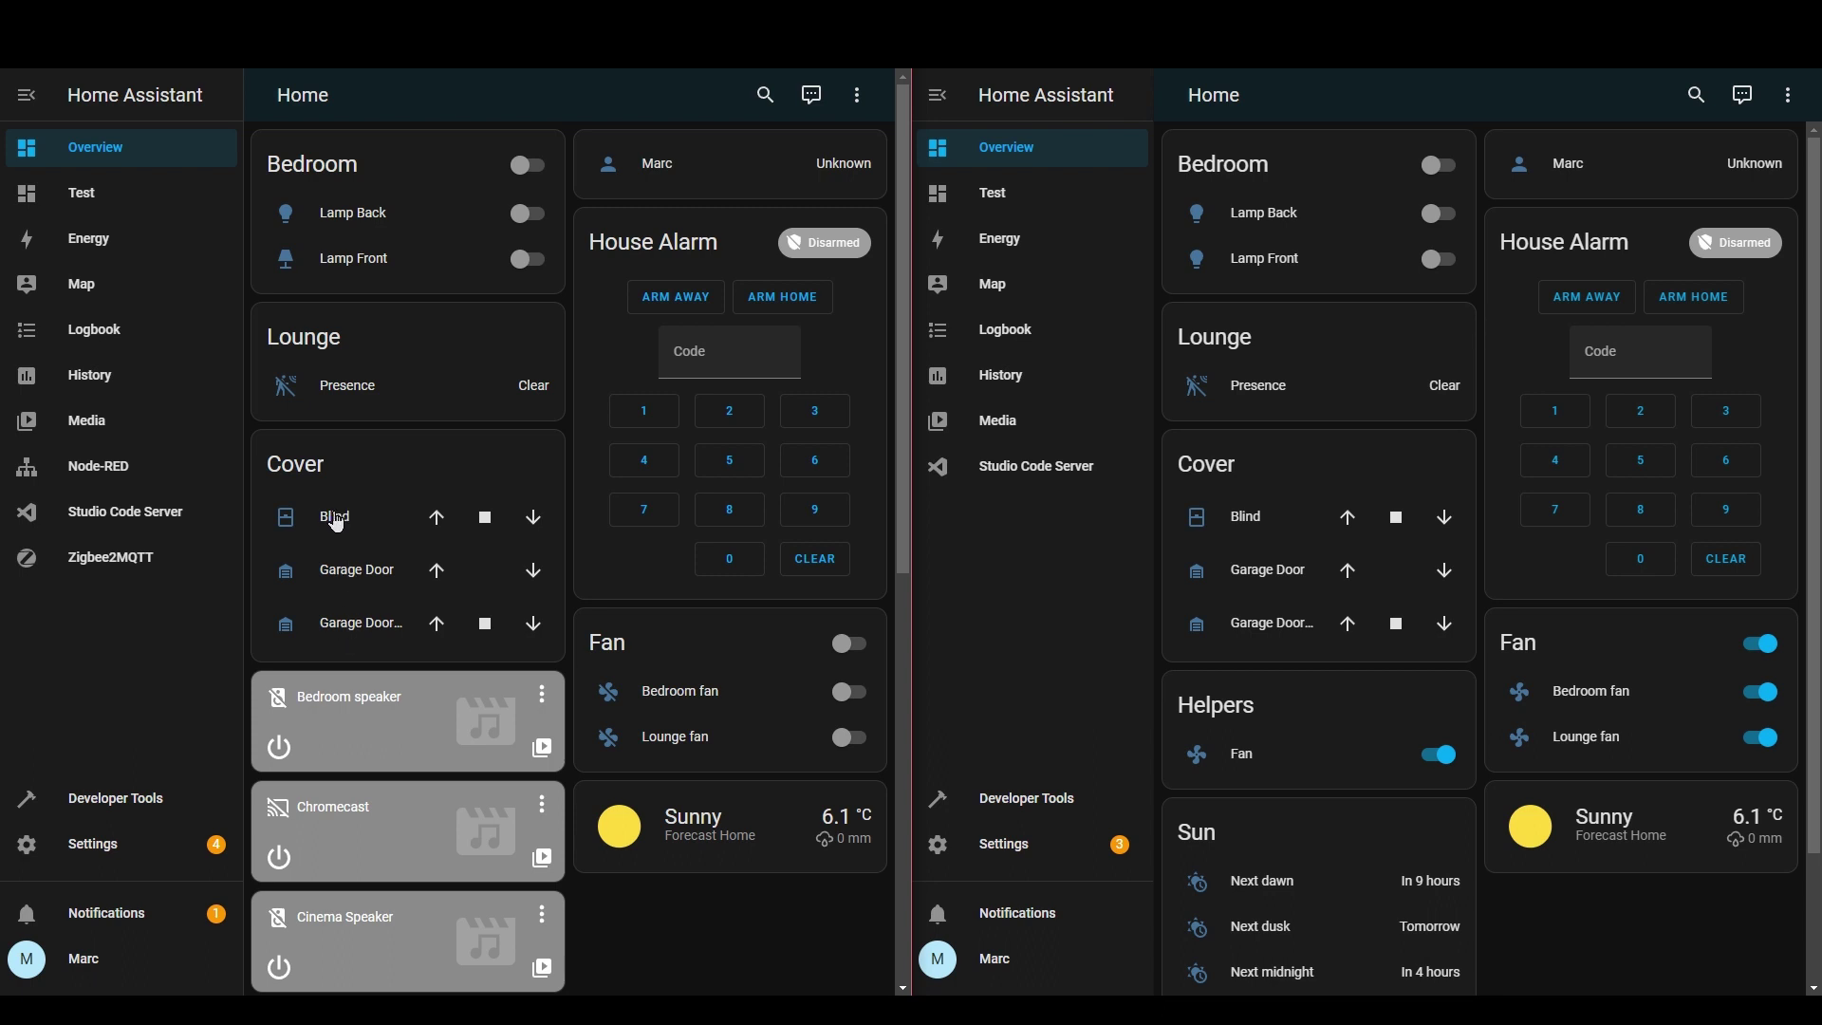
Step: In the left window, view the Blind, Garage Door and Garage Door Stop details
{"action": "left_click", "coordinate": [329, 525]}
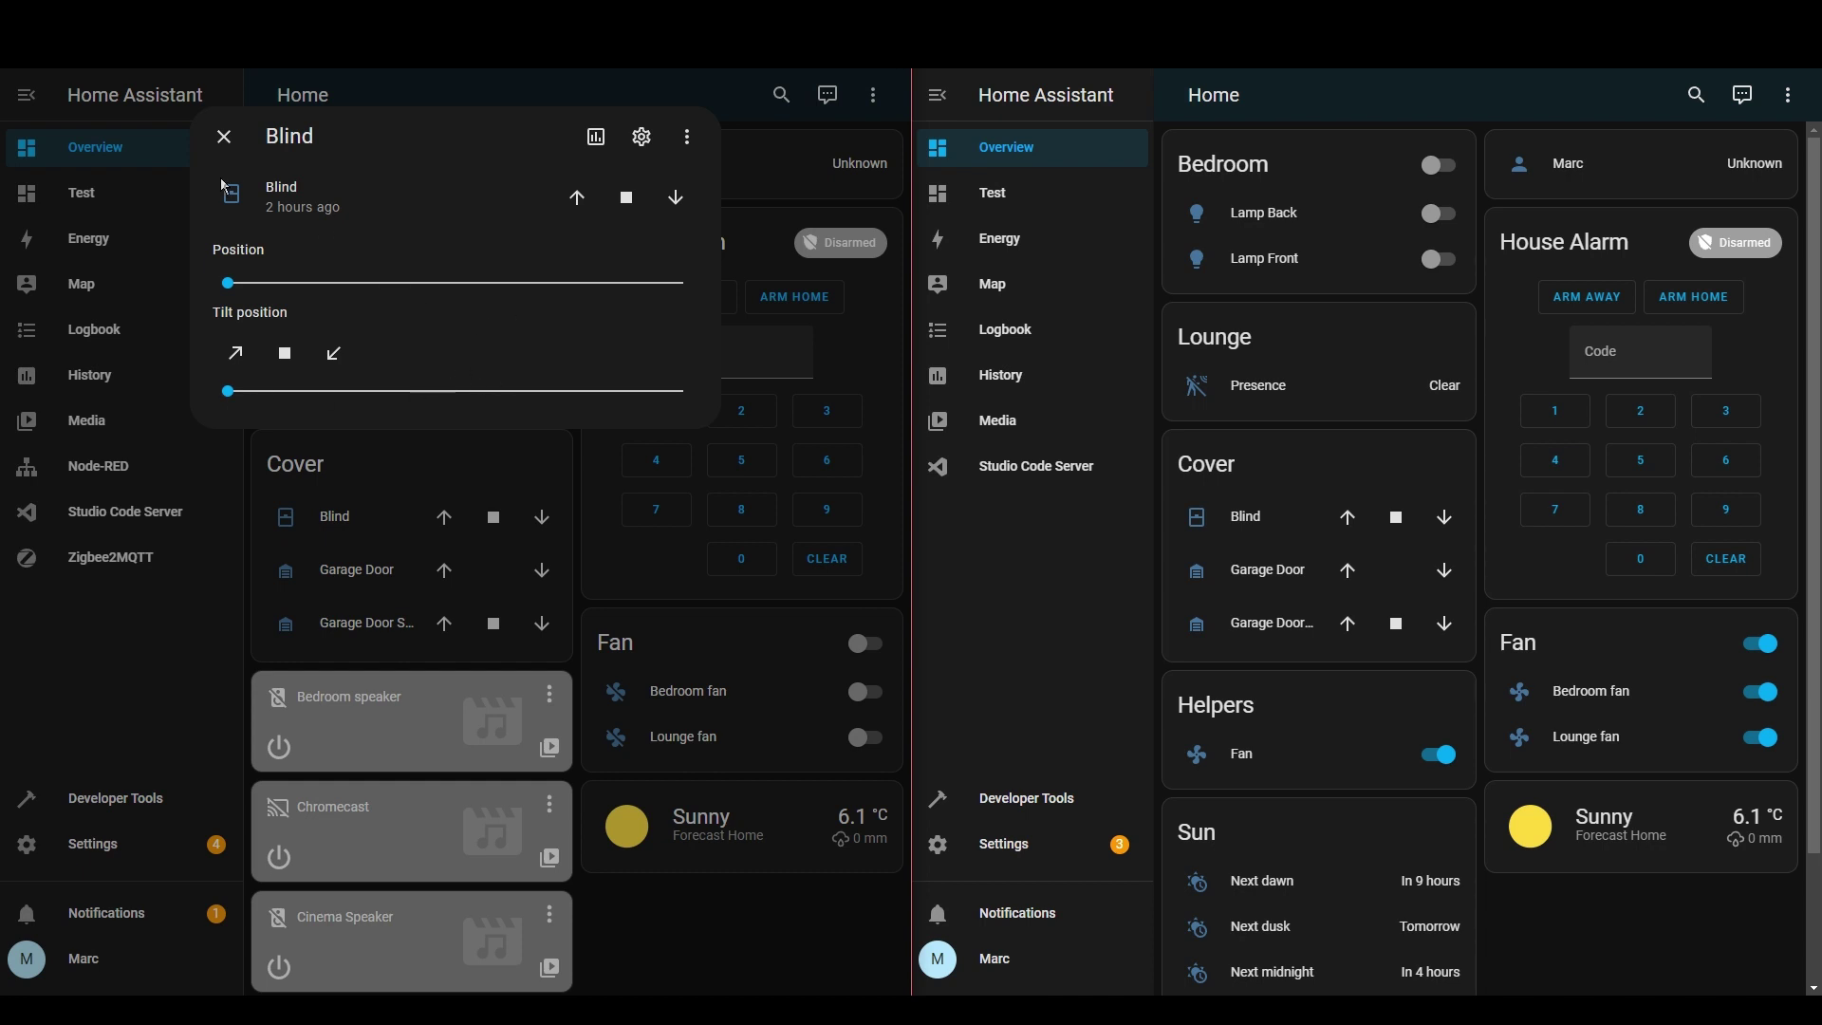
{"action": "left_click", "coordinate": [224, 136]}
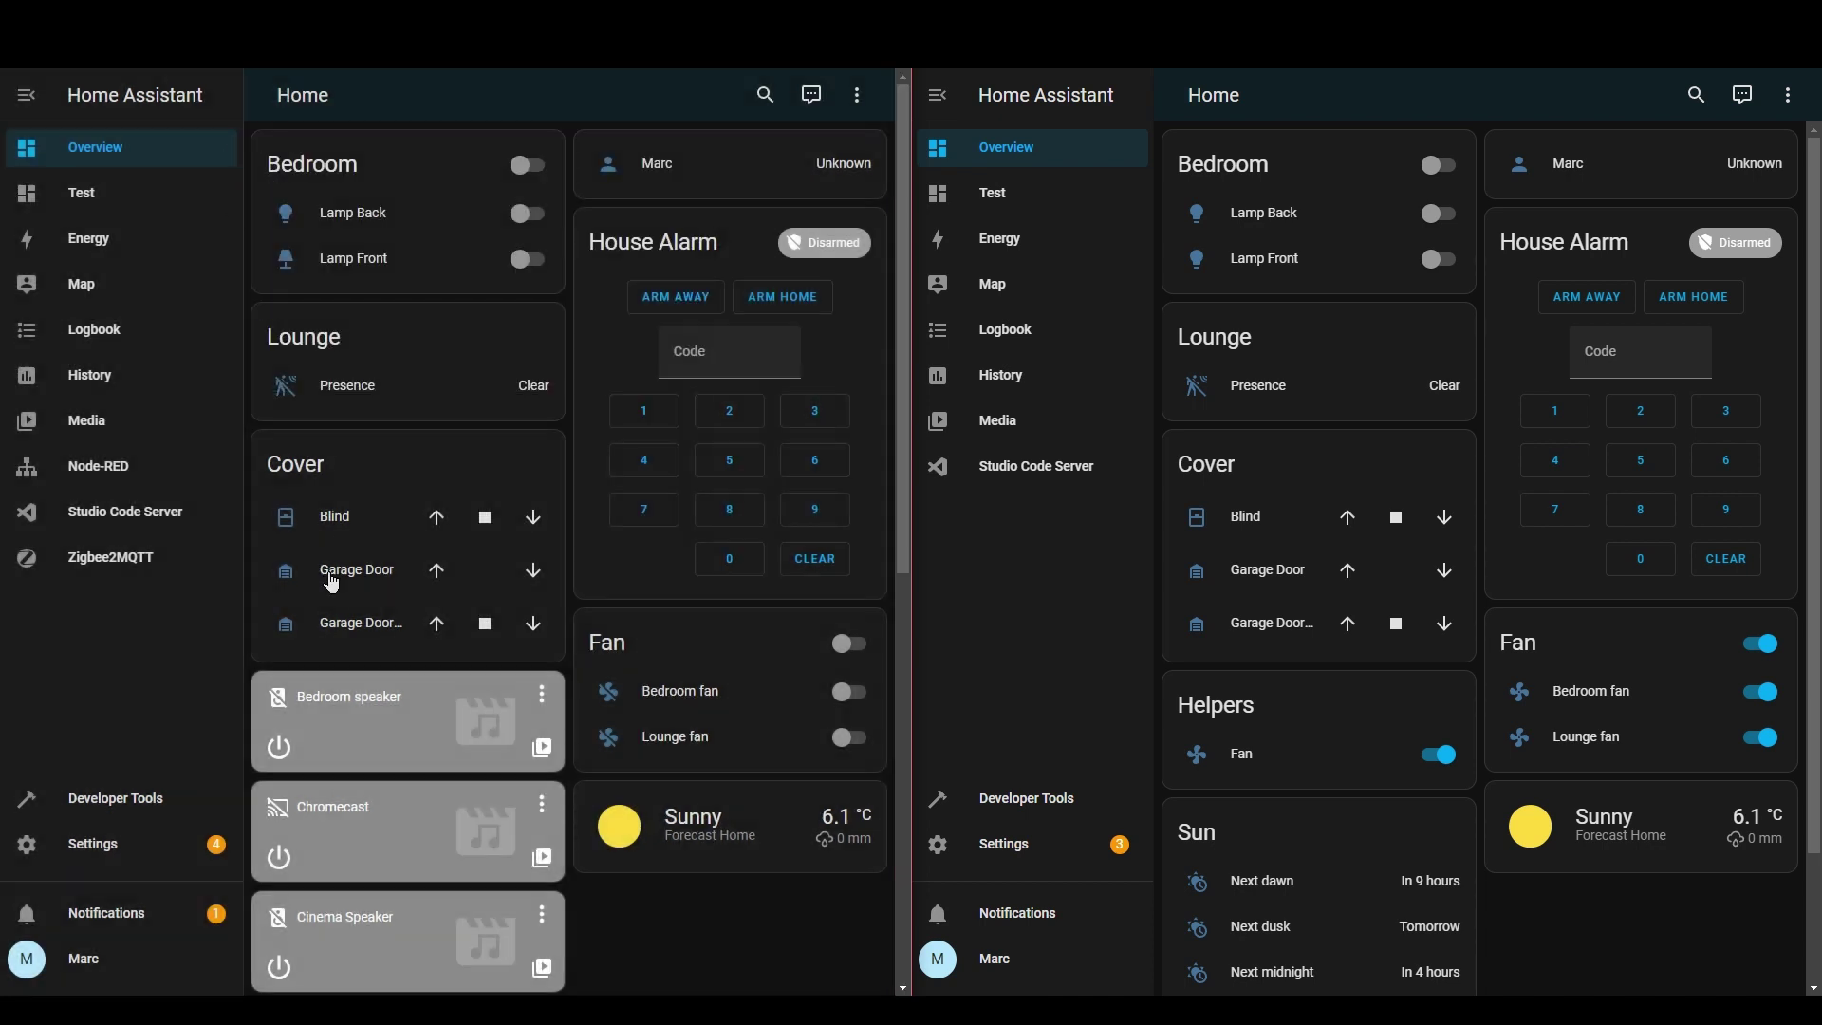
{"action": "left_click", "coordinate": [332, 581]}
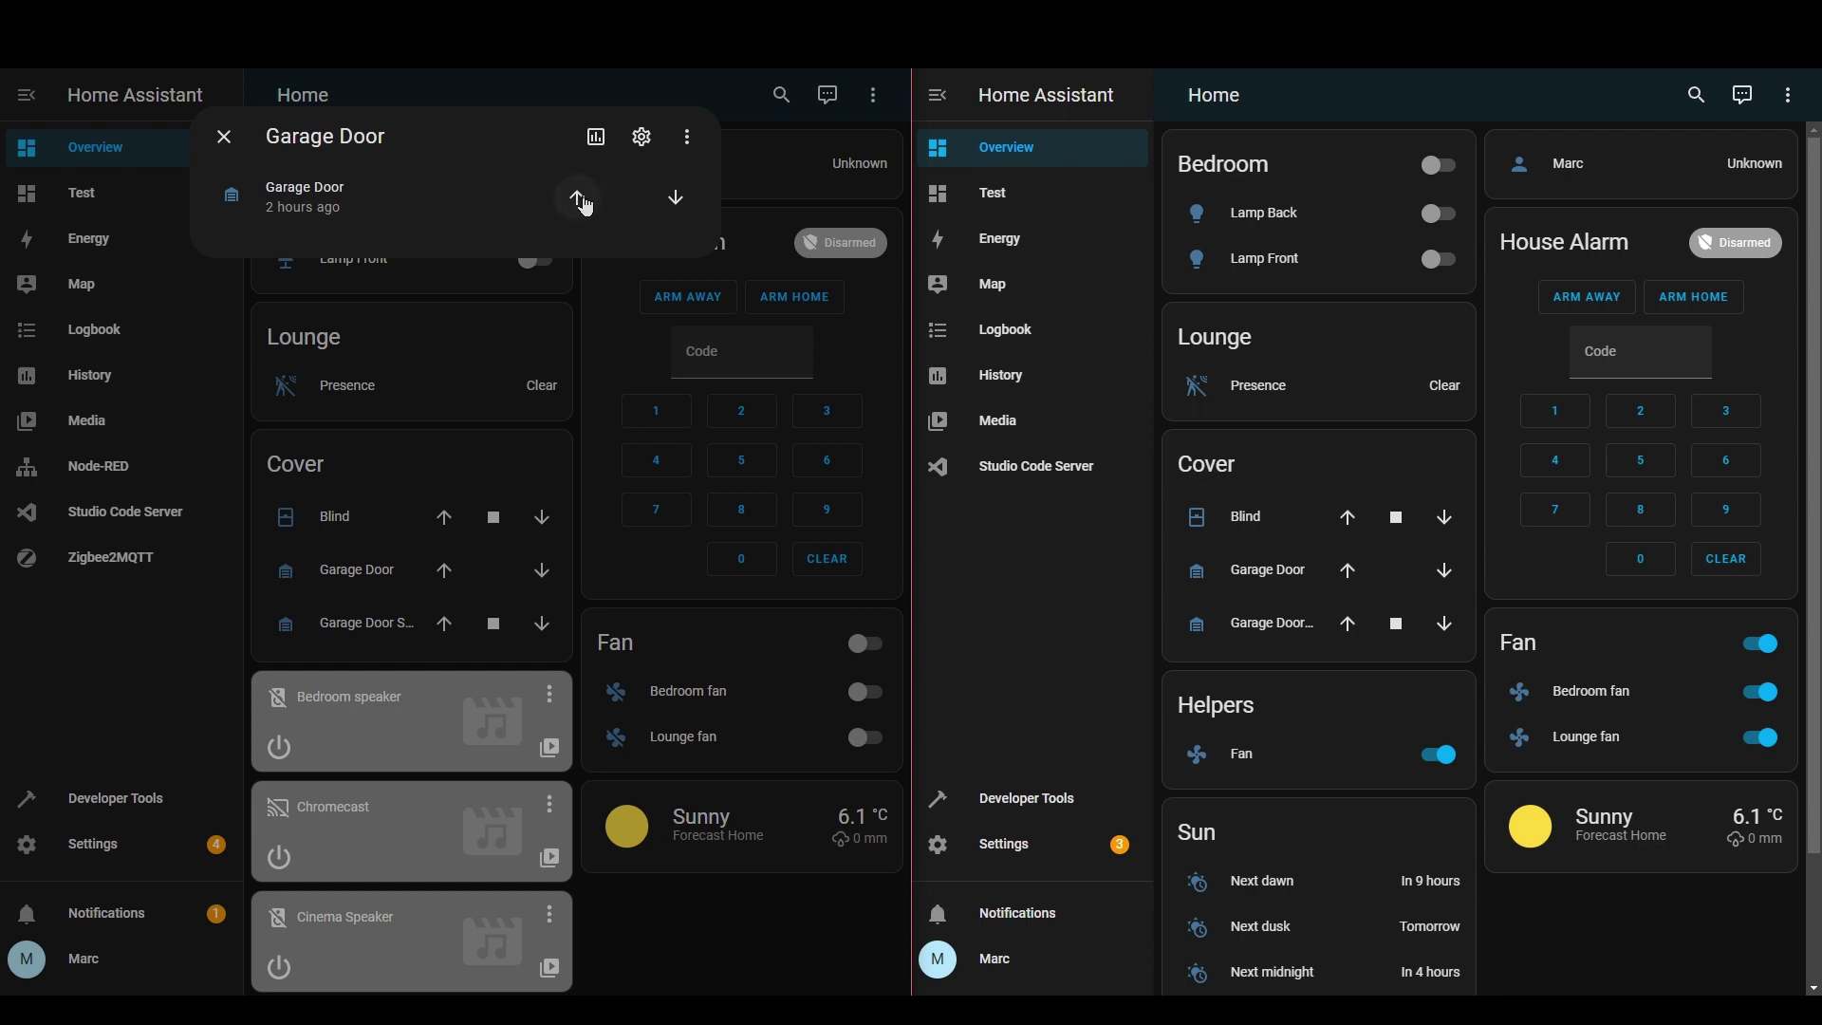
{"action": "left_click", "coordinate": [672, 203]}
{"action": "left_click", "coordinate": [224, 137]}
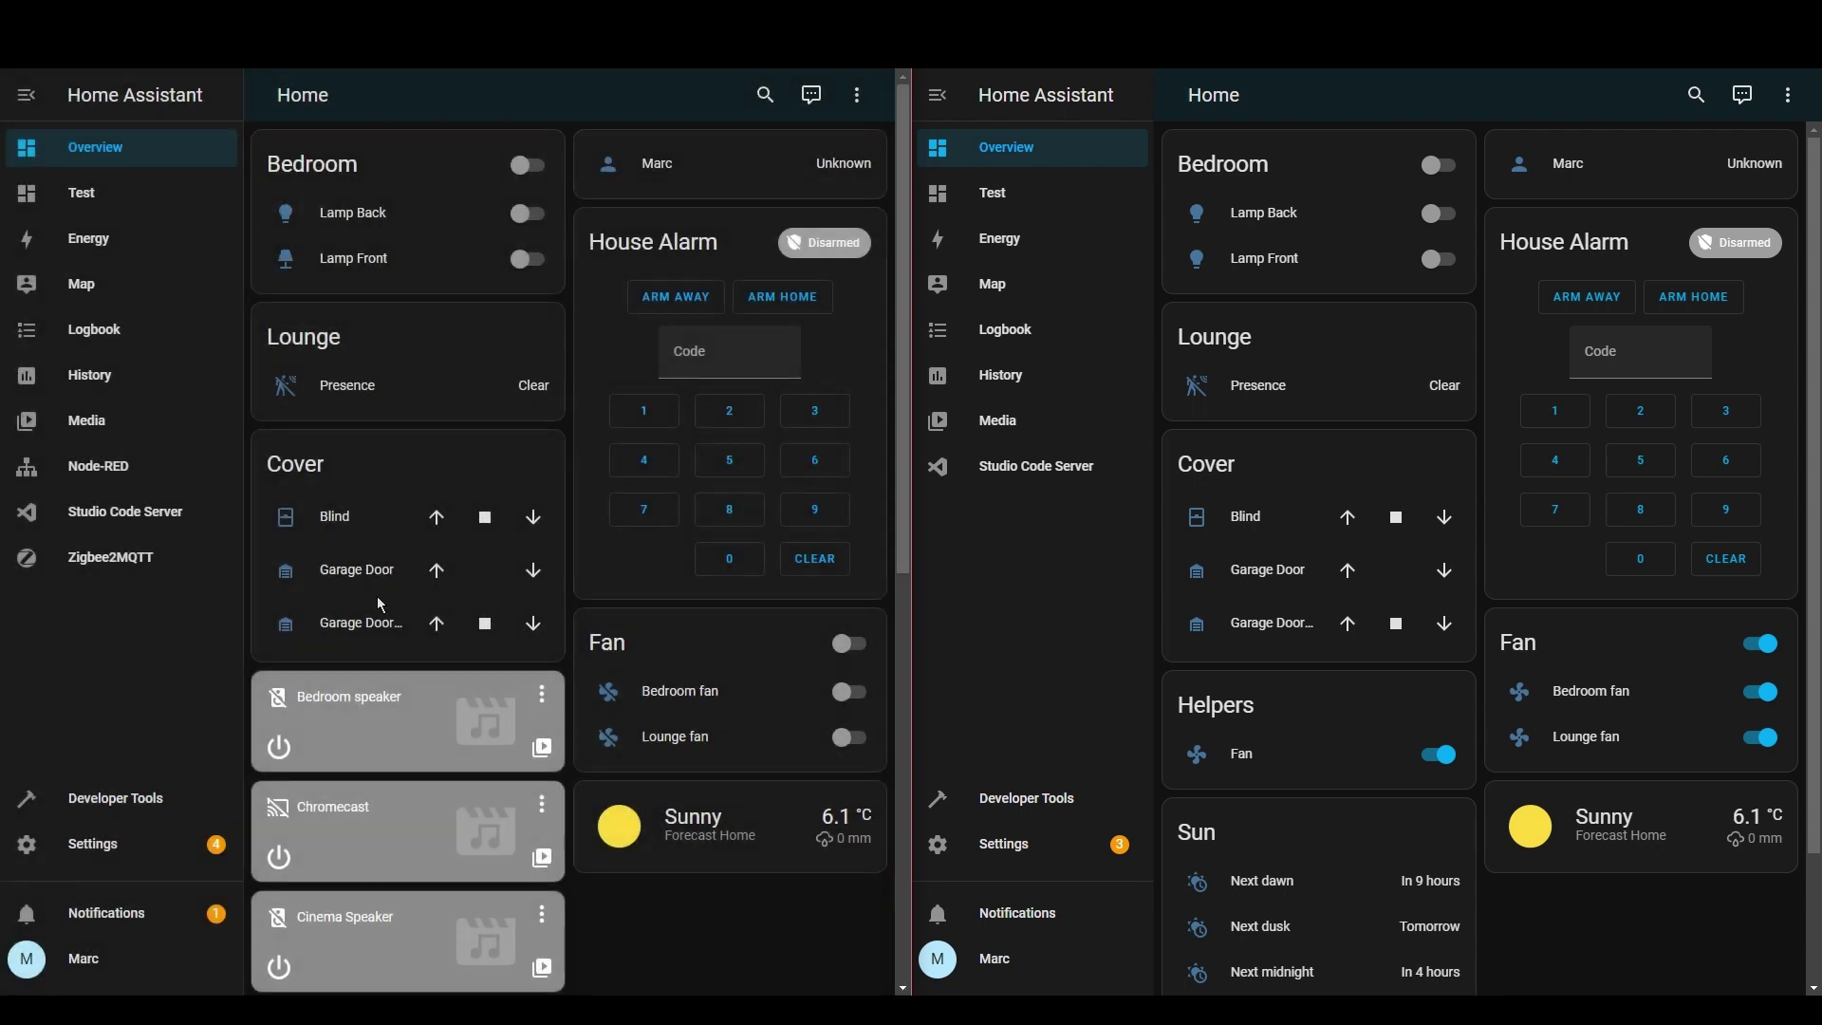
{"action": "left_click", "coordinate": [376, 628]}
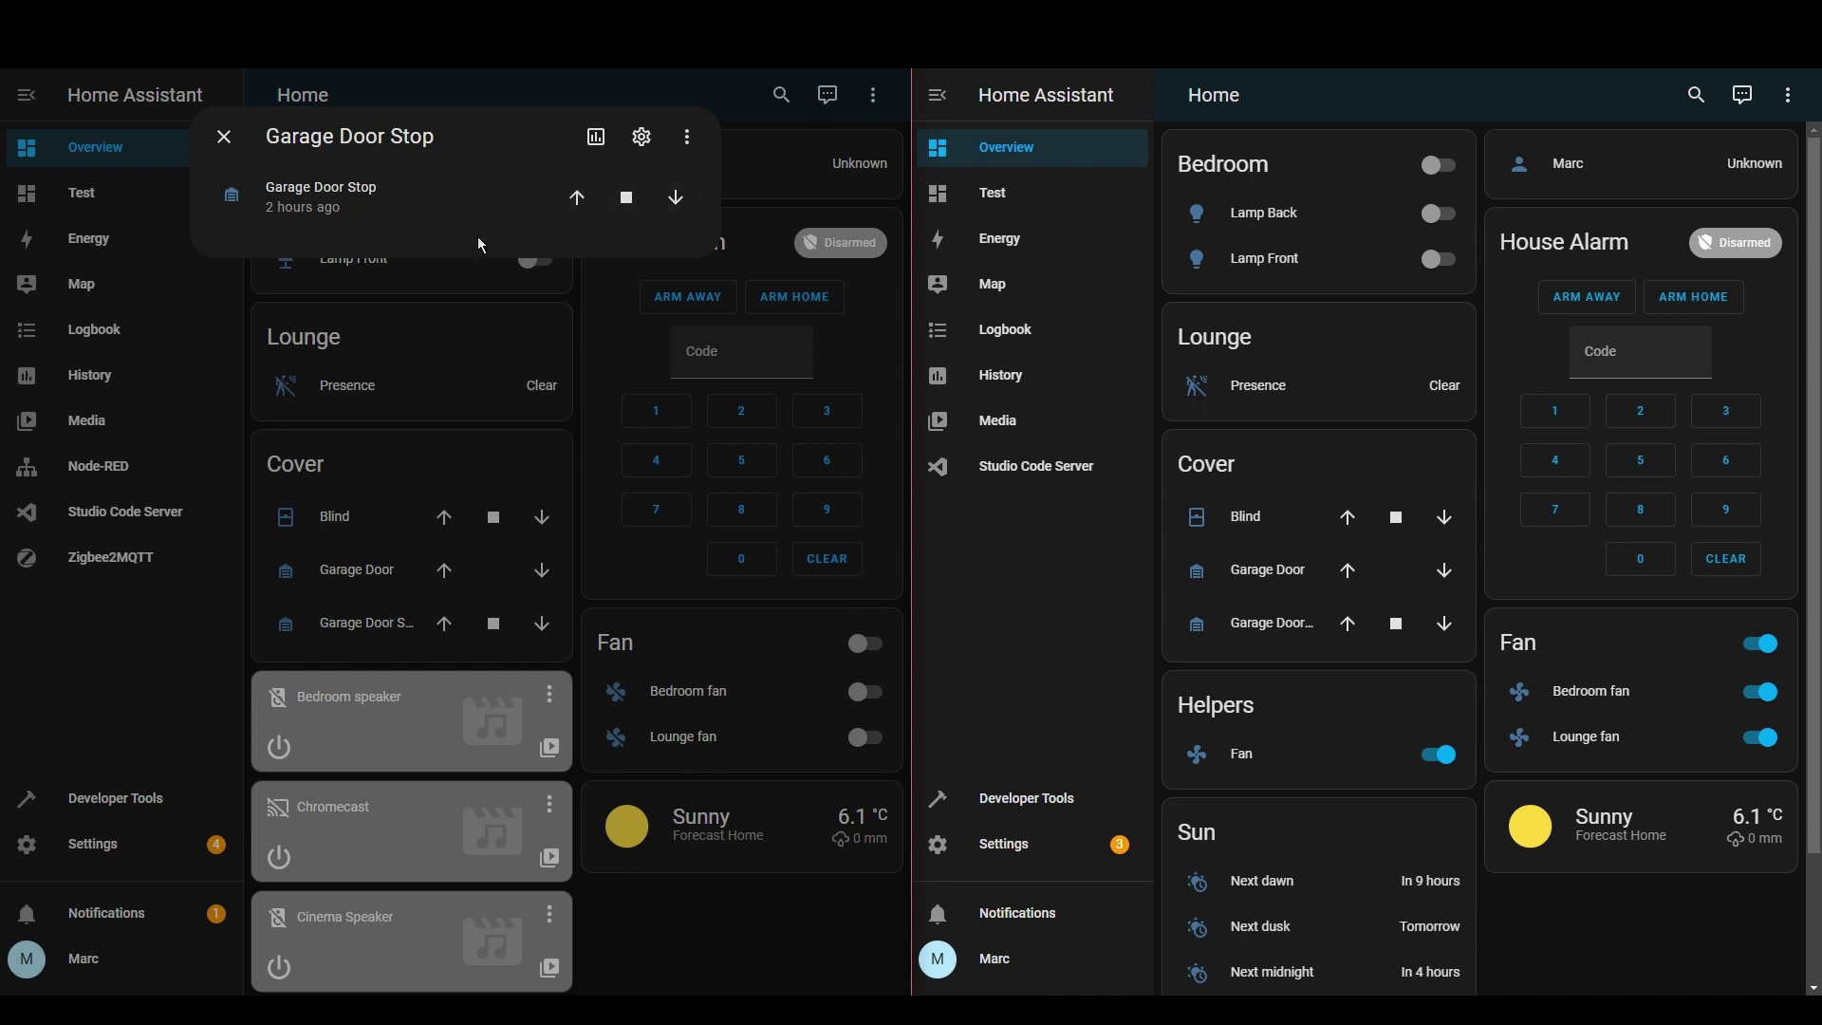
{"action": "left_click", "coordinate": [235, 148]}
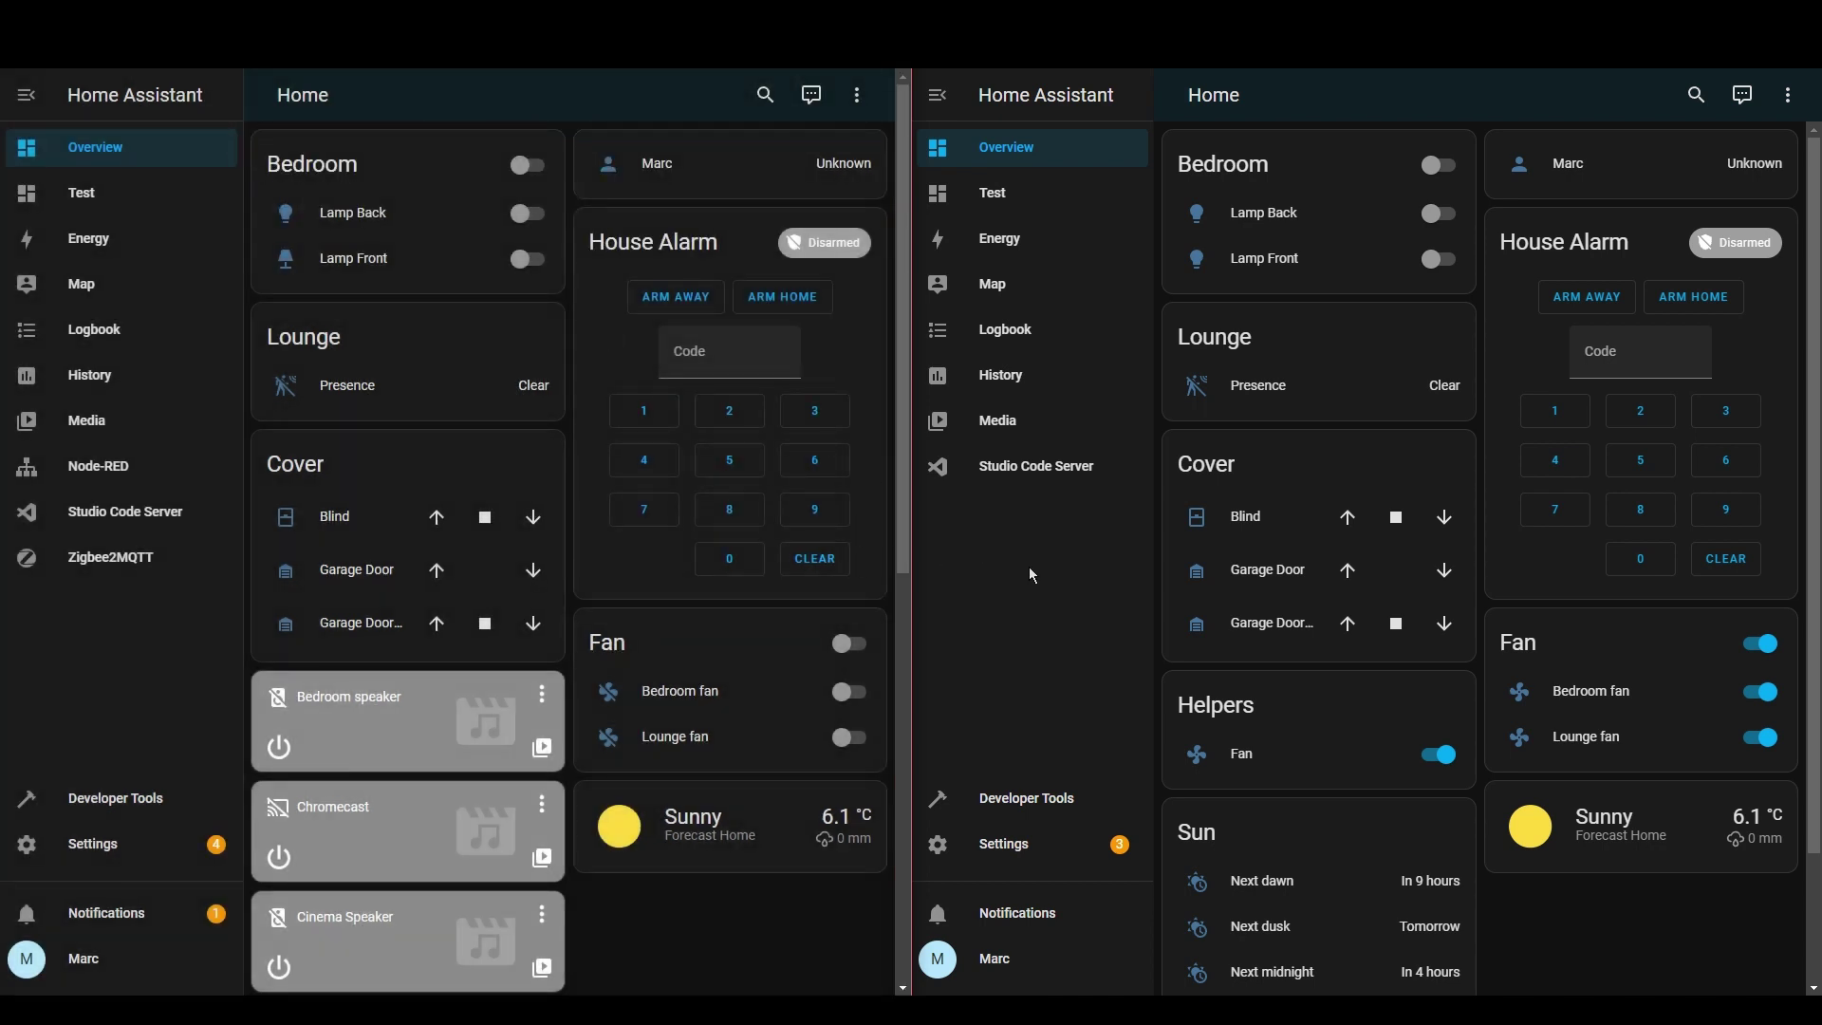
Step: Set the Blind's open position and adjust its tilt in the right window
{"action": "left_click", "coordinate": [1248, 537]}
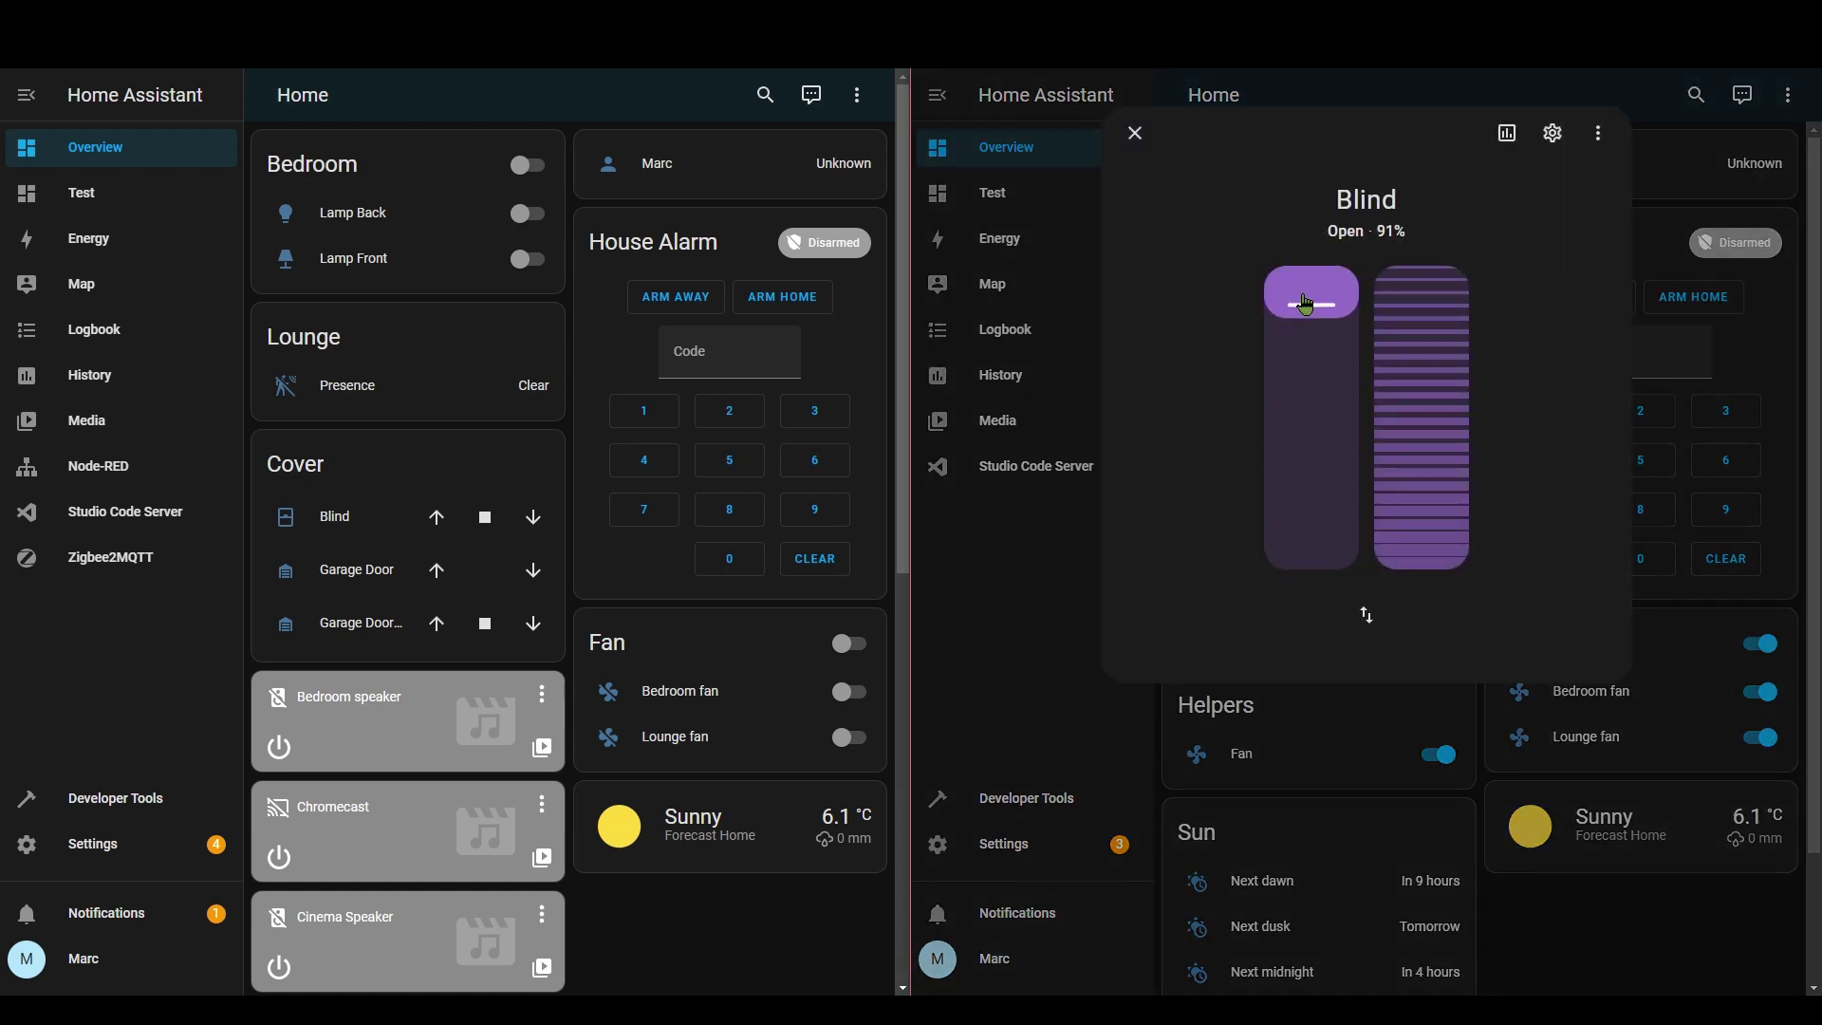
{"action": "left_click", "coordinate": [1314, 544]}
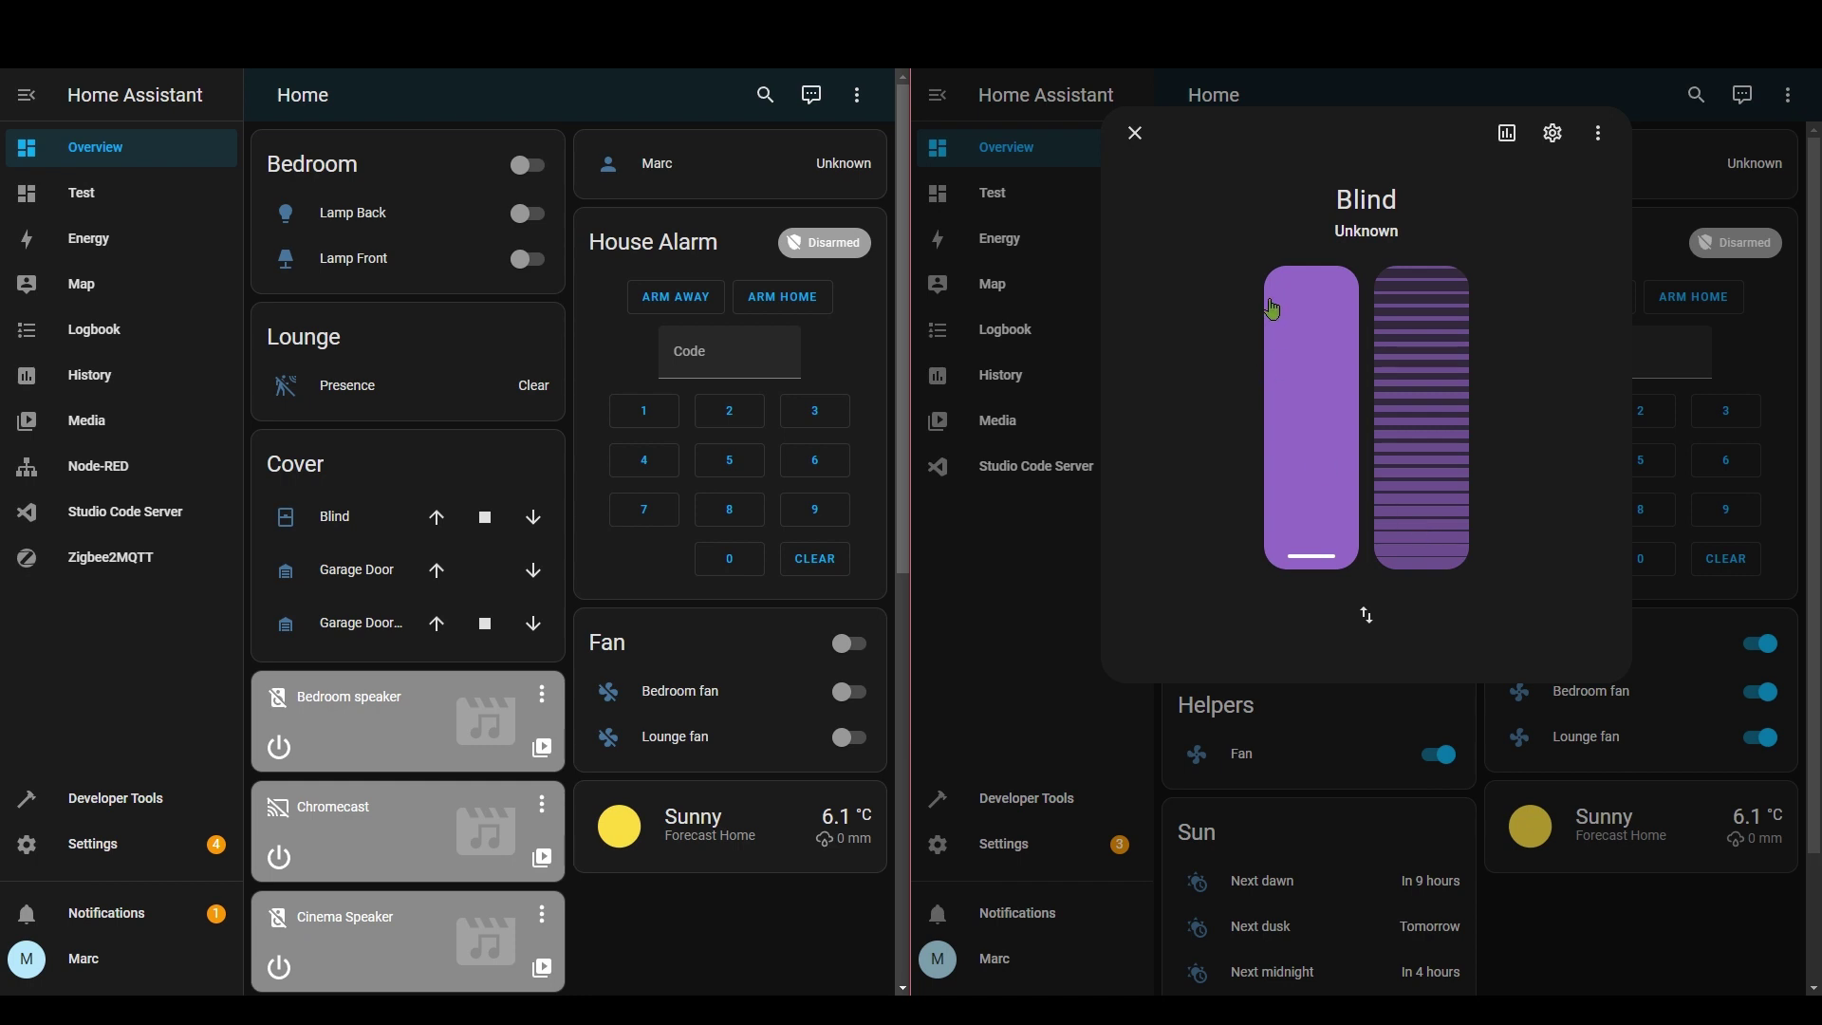
{"action": "left_click_drag", "start_coordinate": [1433, 440], "coordinate": [1437, 372]}
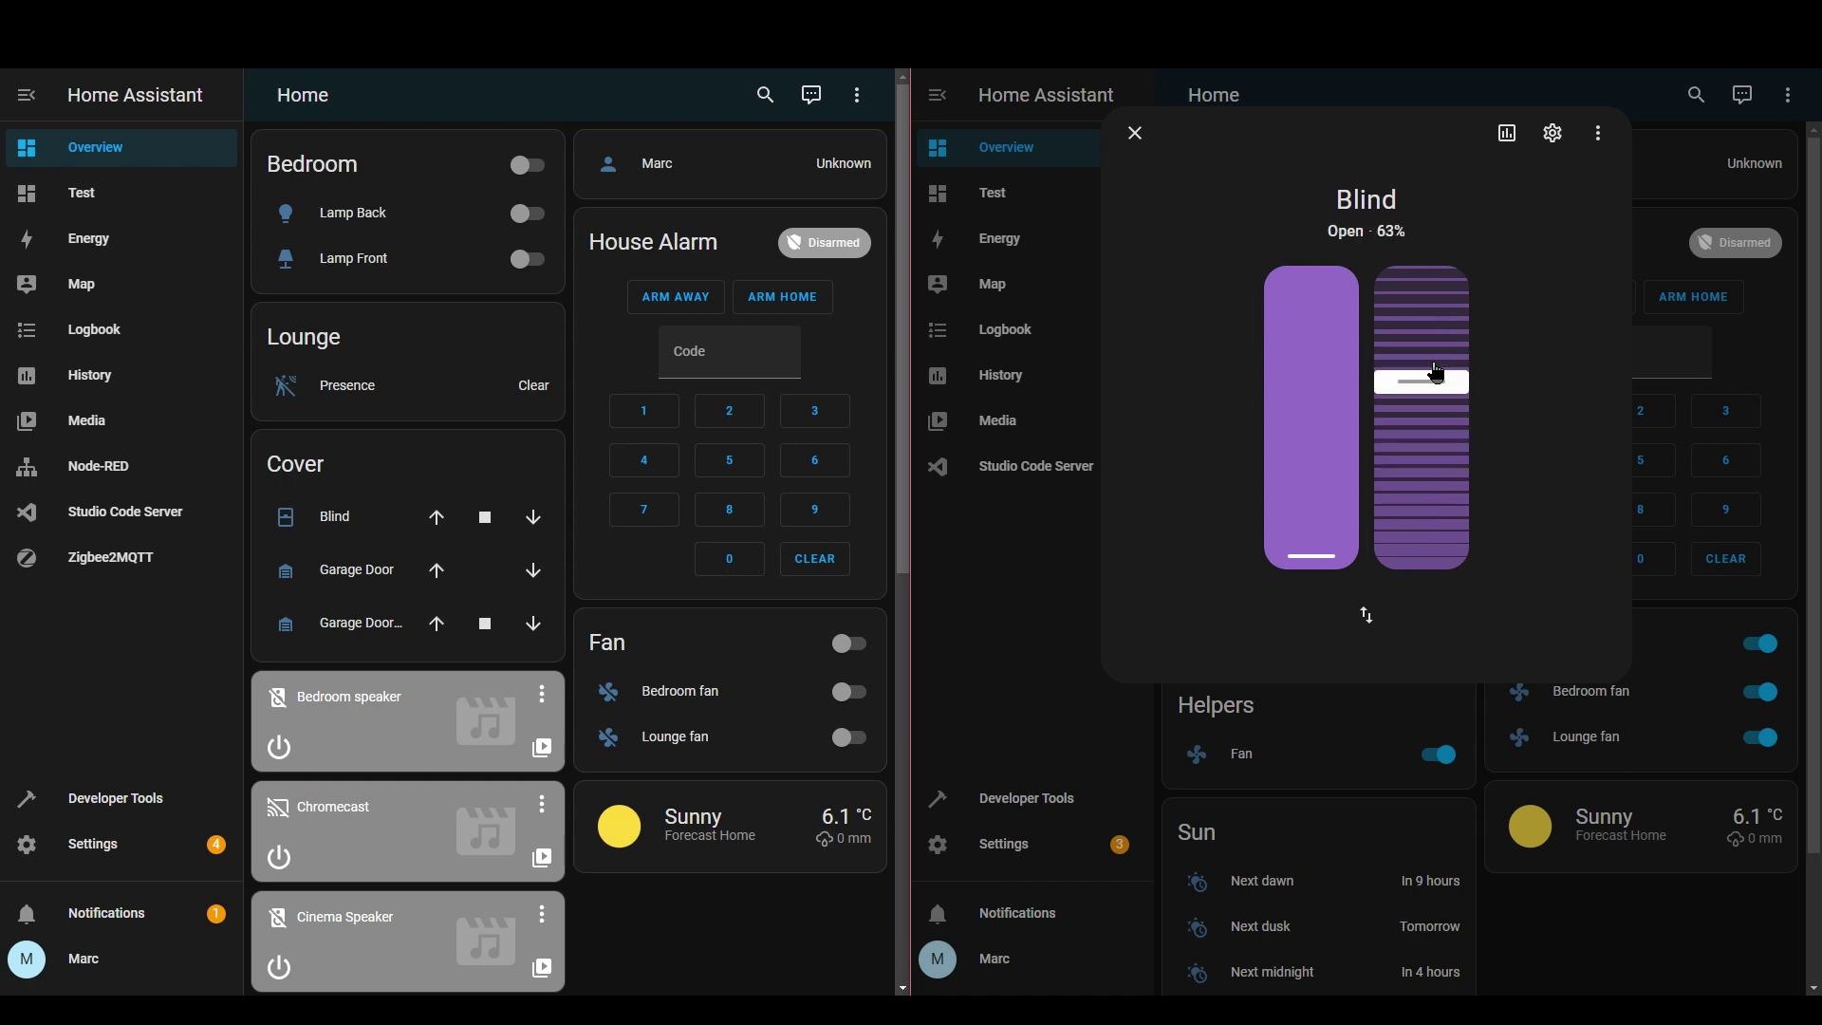
{"action": "left_click", "coordinate": [1135, 133]}
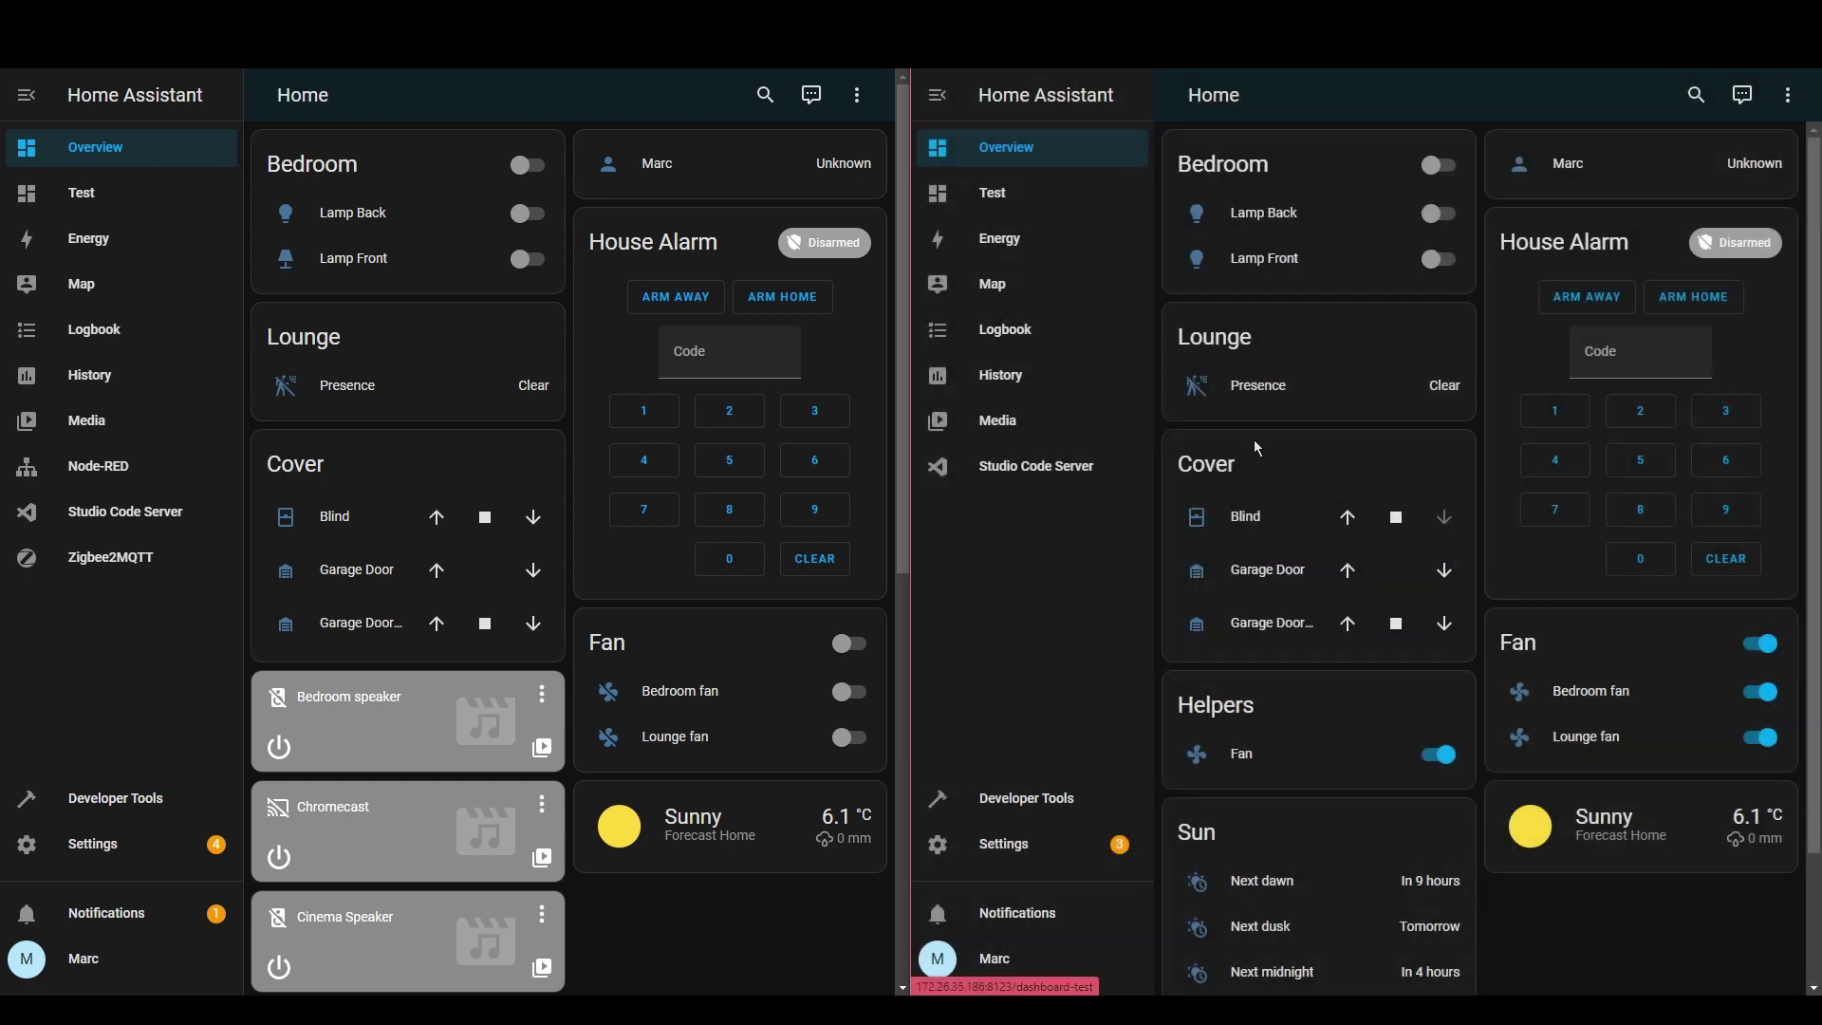
Step: Open then close the Garage Door in the right window, and view Garage Door Stop
{"action": "left_click", "coordinate": [1258, 574]}
{"action": "left_click", "coordinate": [1368, 360]}
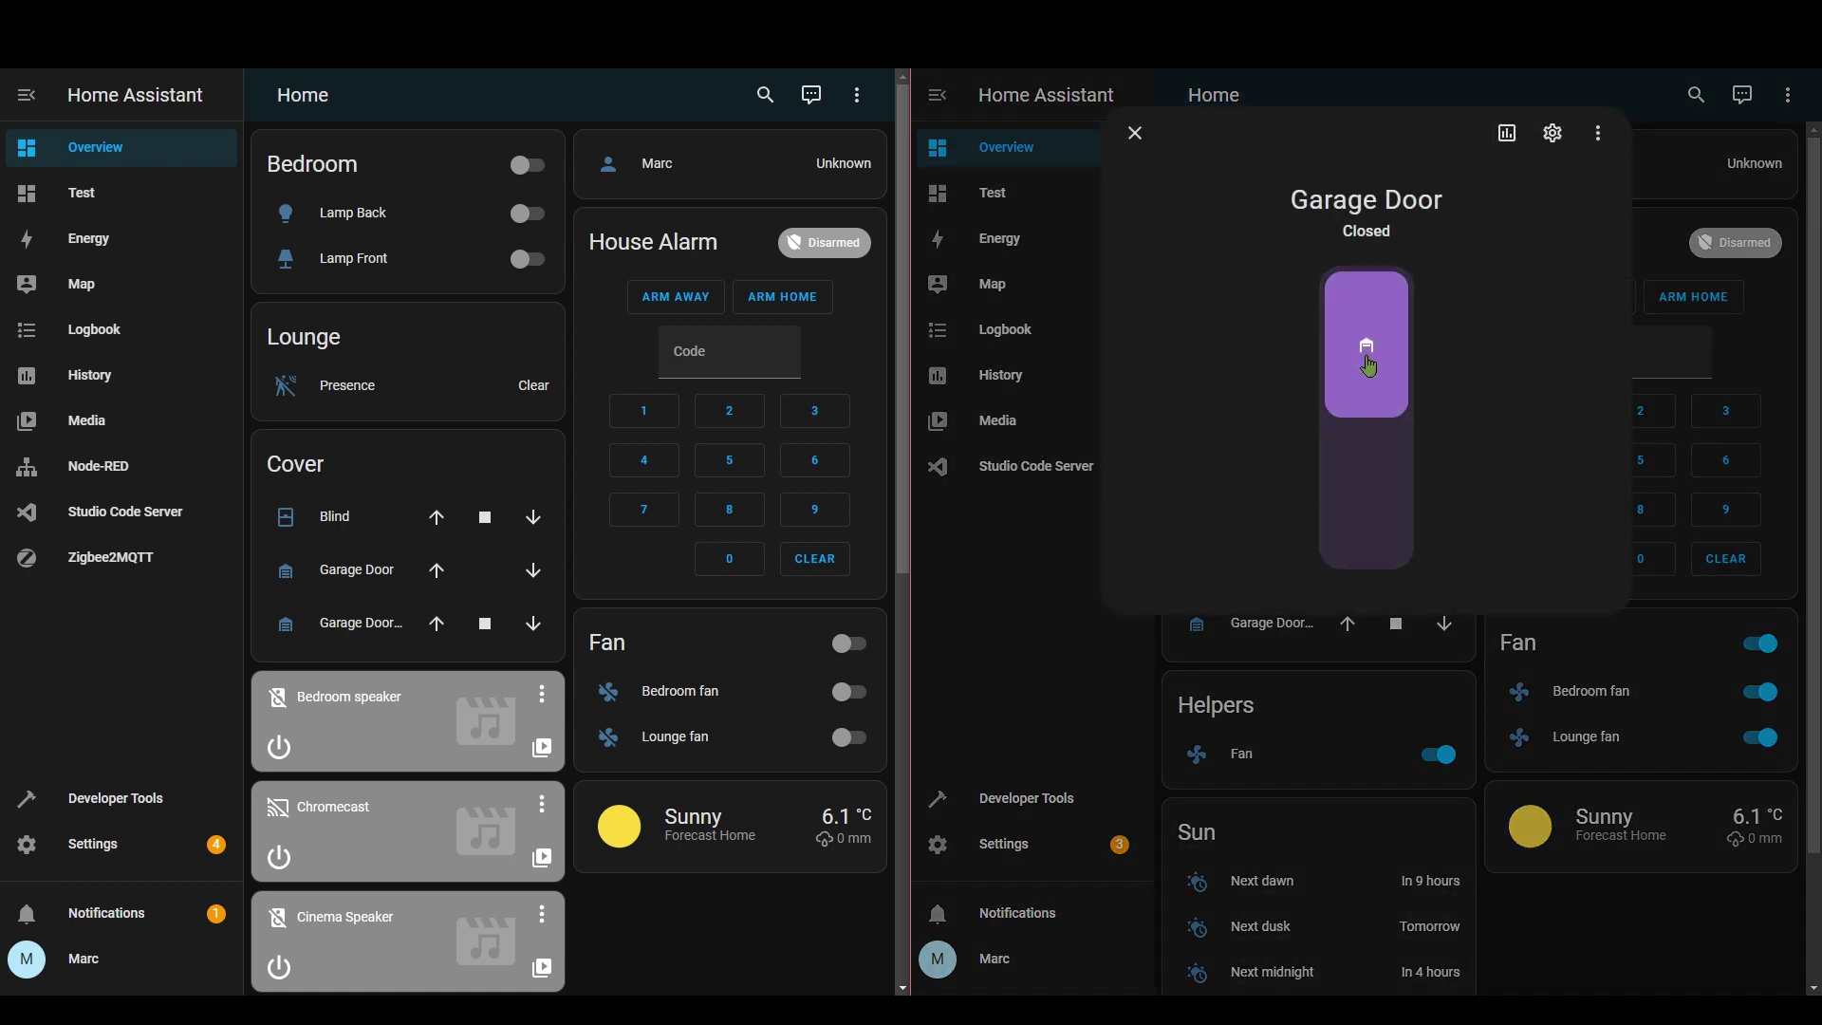
{"action": "left_click", "coordinate": [1390, 553]}
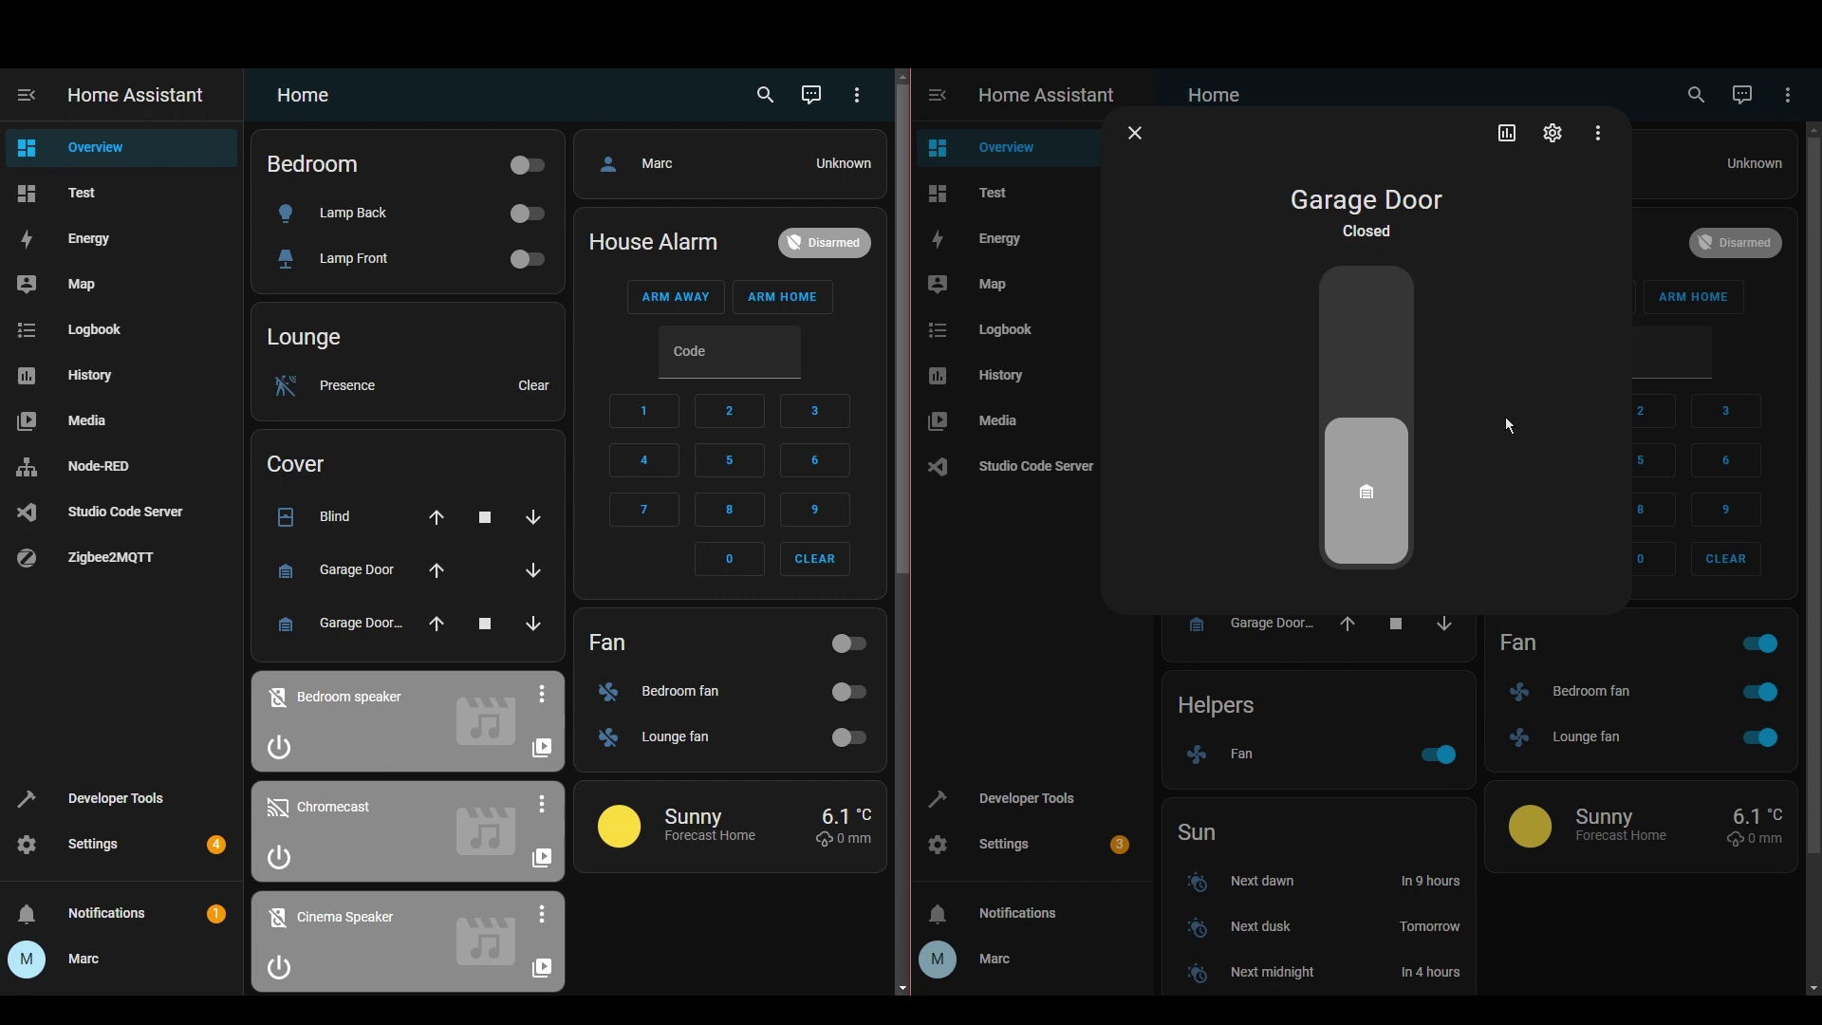
{"action": "left_click", "coordinate": [1135, 133]}
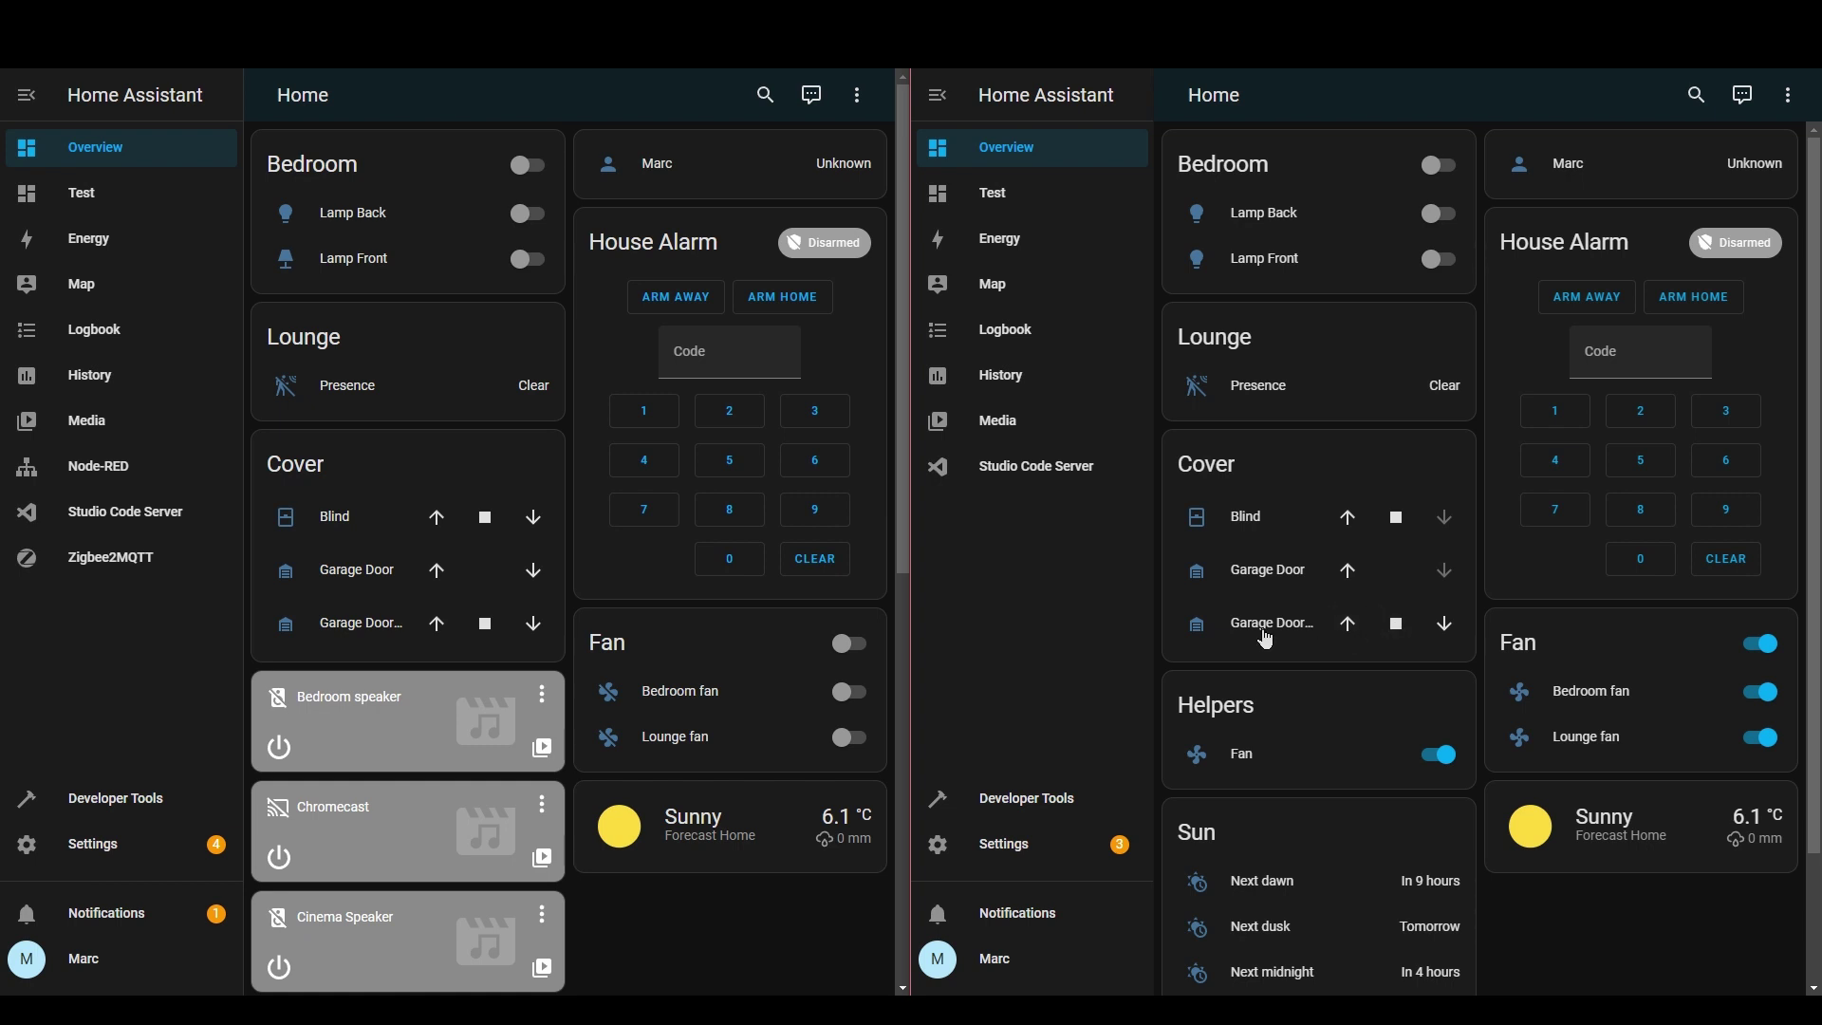
{"action": "left_click", "coordinate": [1268, 637]}
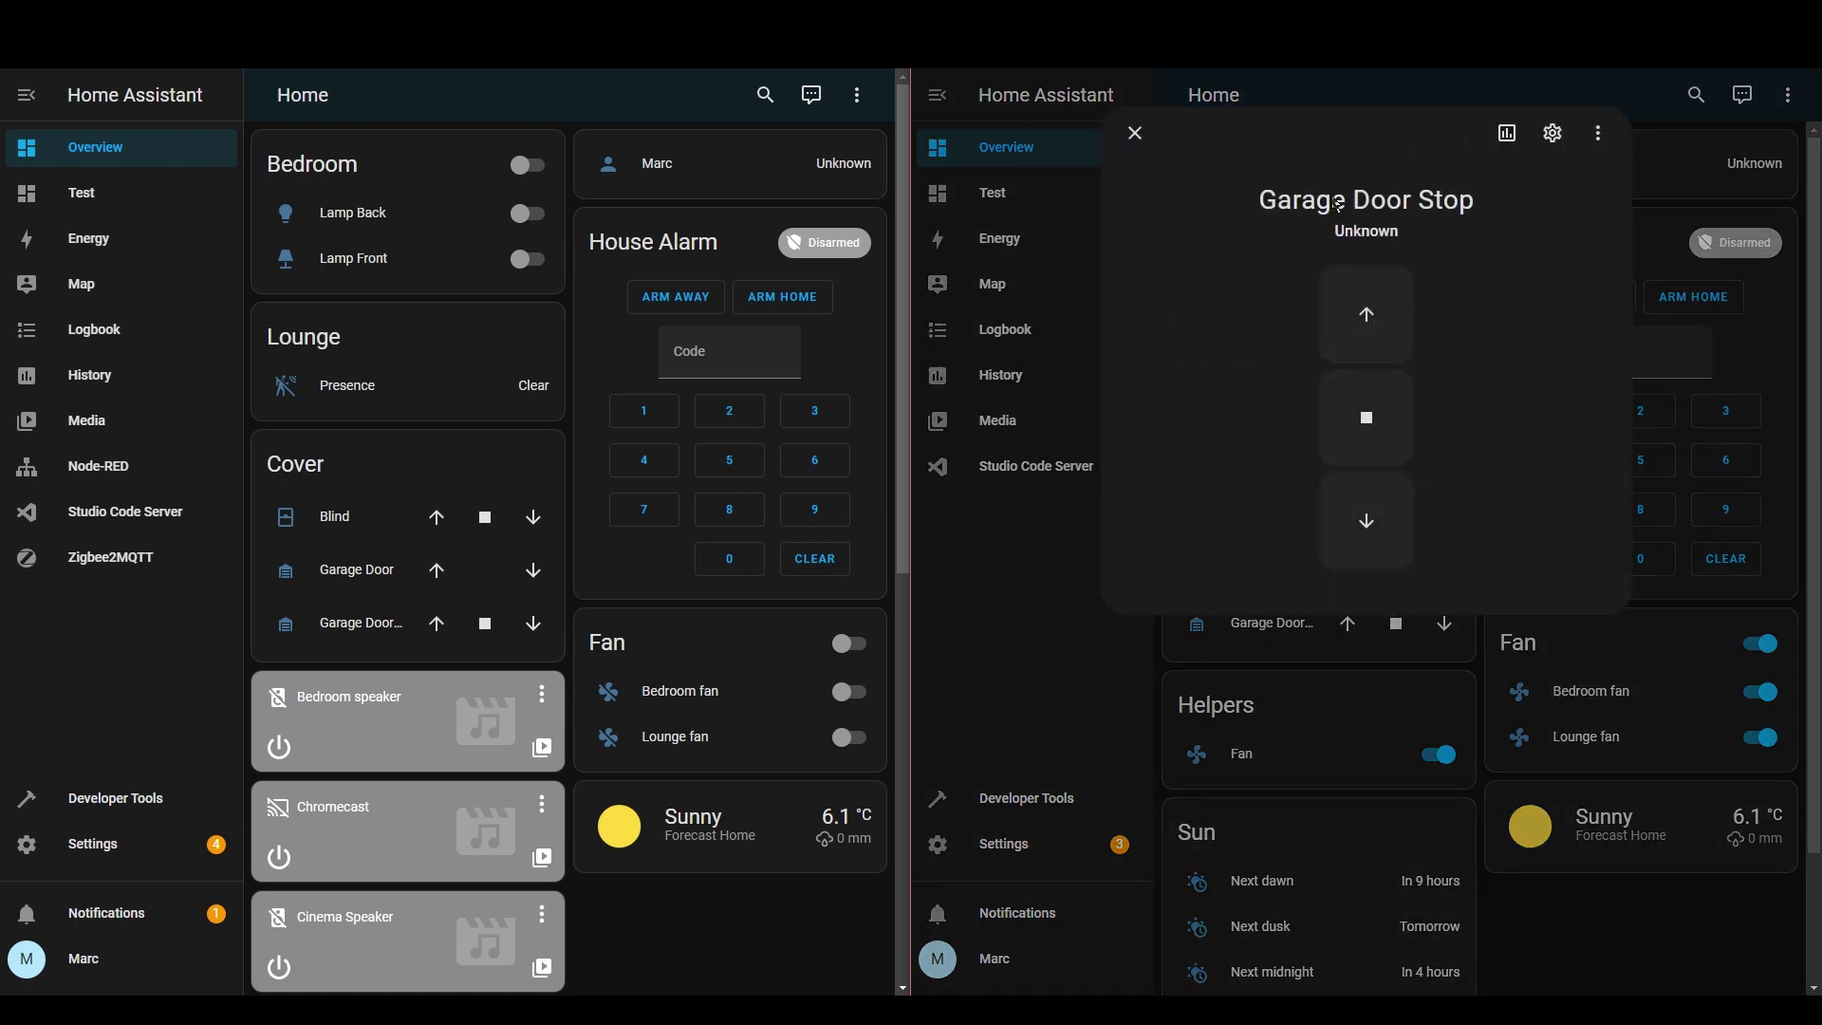
{"action": "left_click", "coordinate": [1136, 133]}
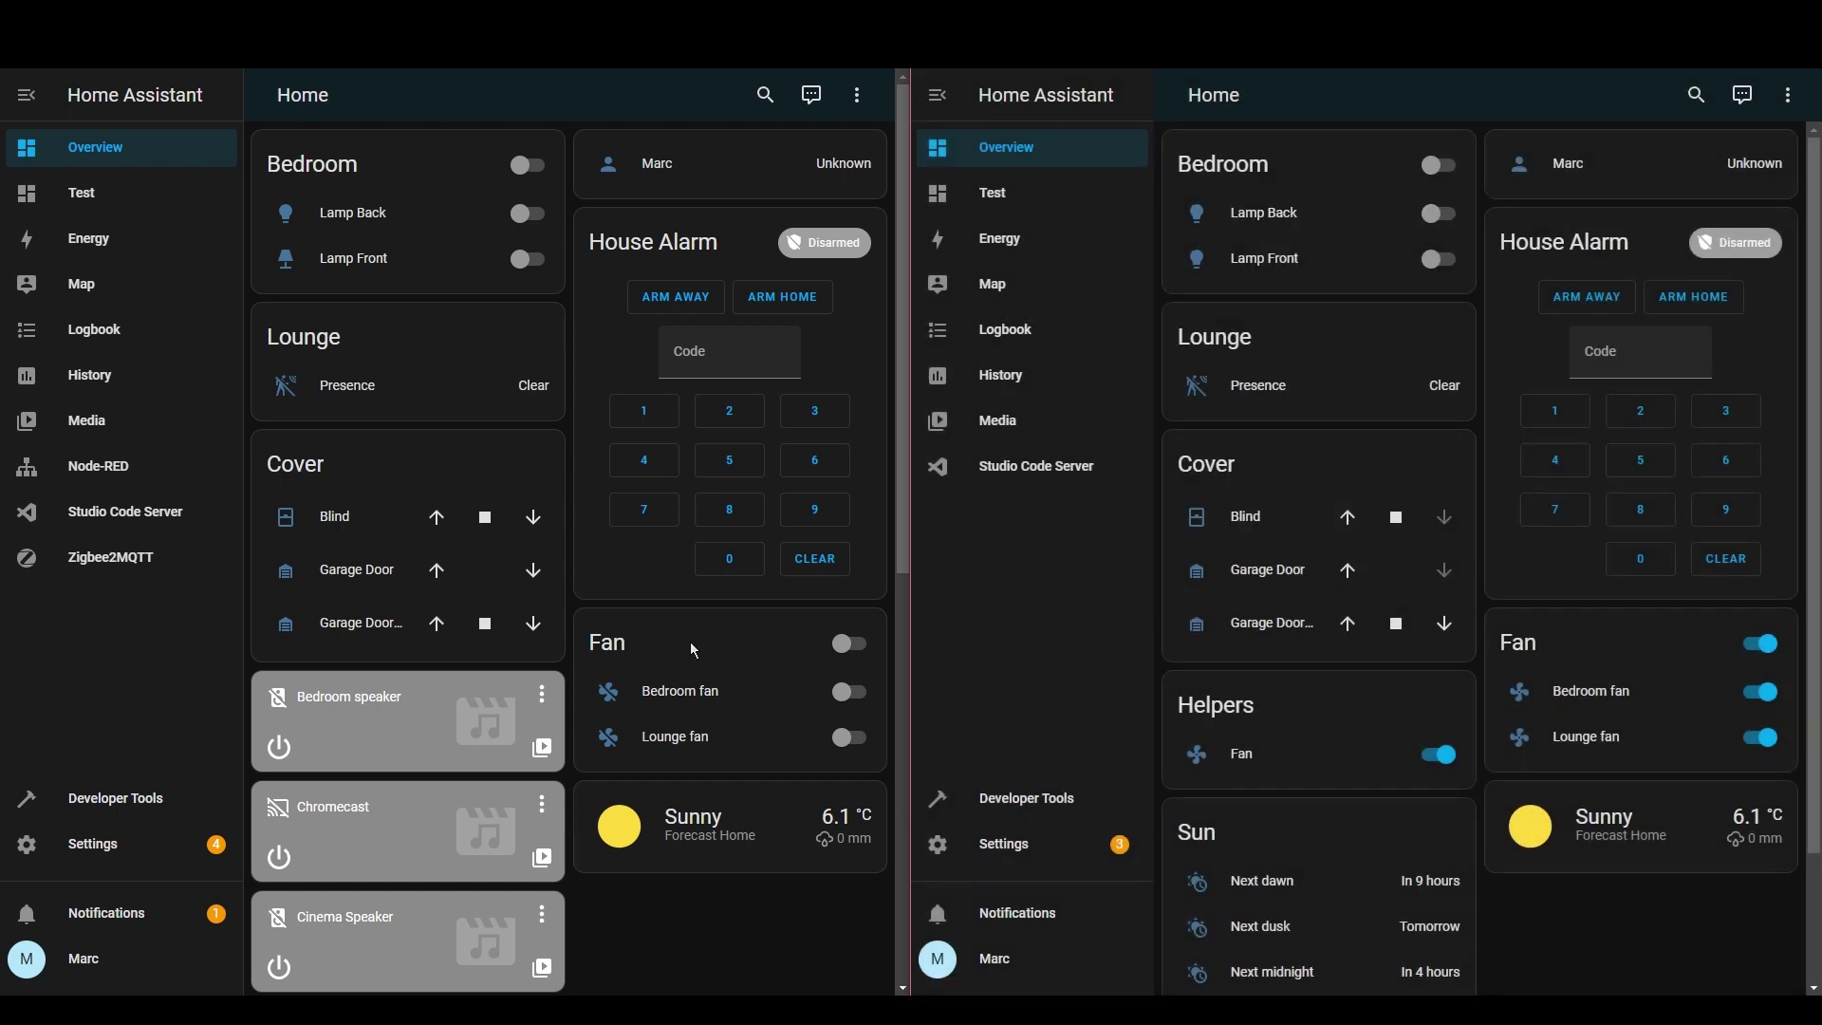
Step: View the Bedroom fan's preset modes and the Lounge fan details in the left window
{"action": "left_click", "coordinate": [674, 702]}
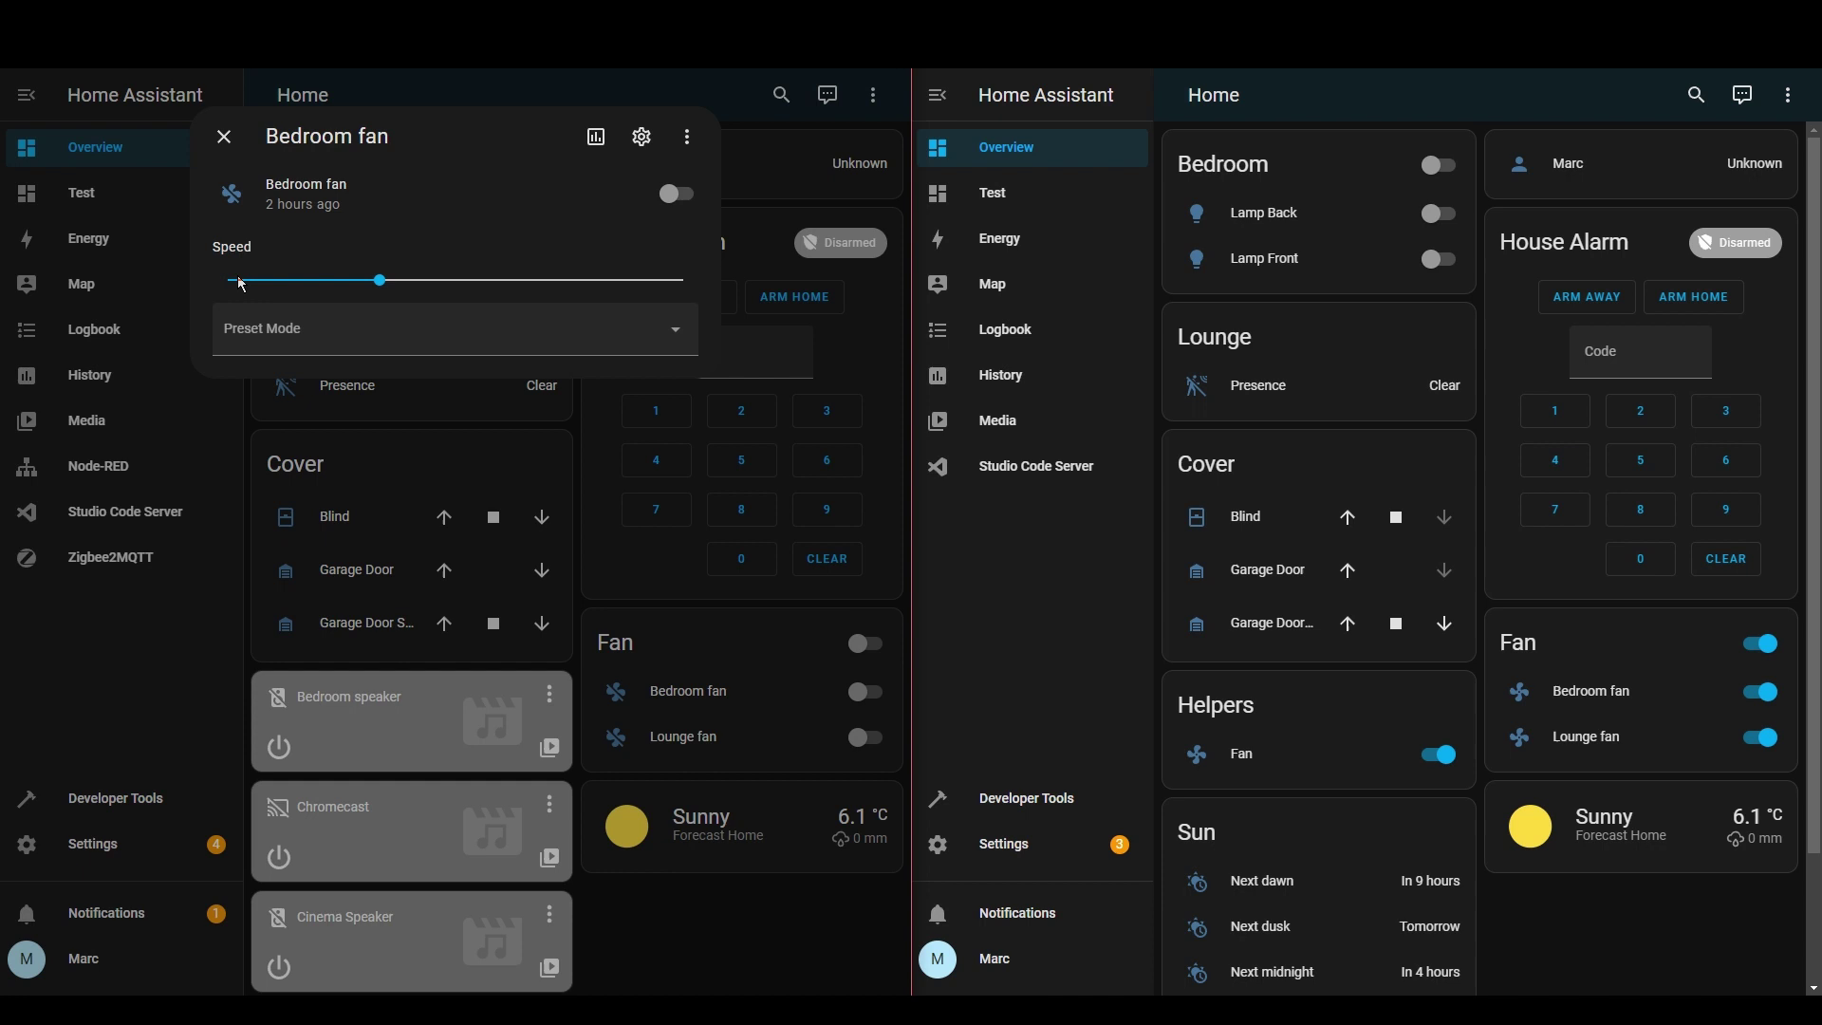
{"action": "left_click", "coordinate": [456, 345]}
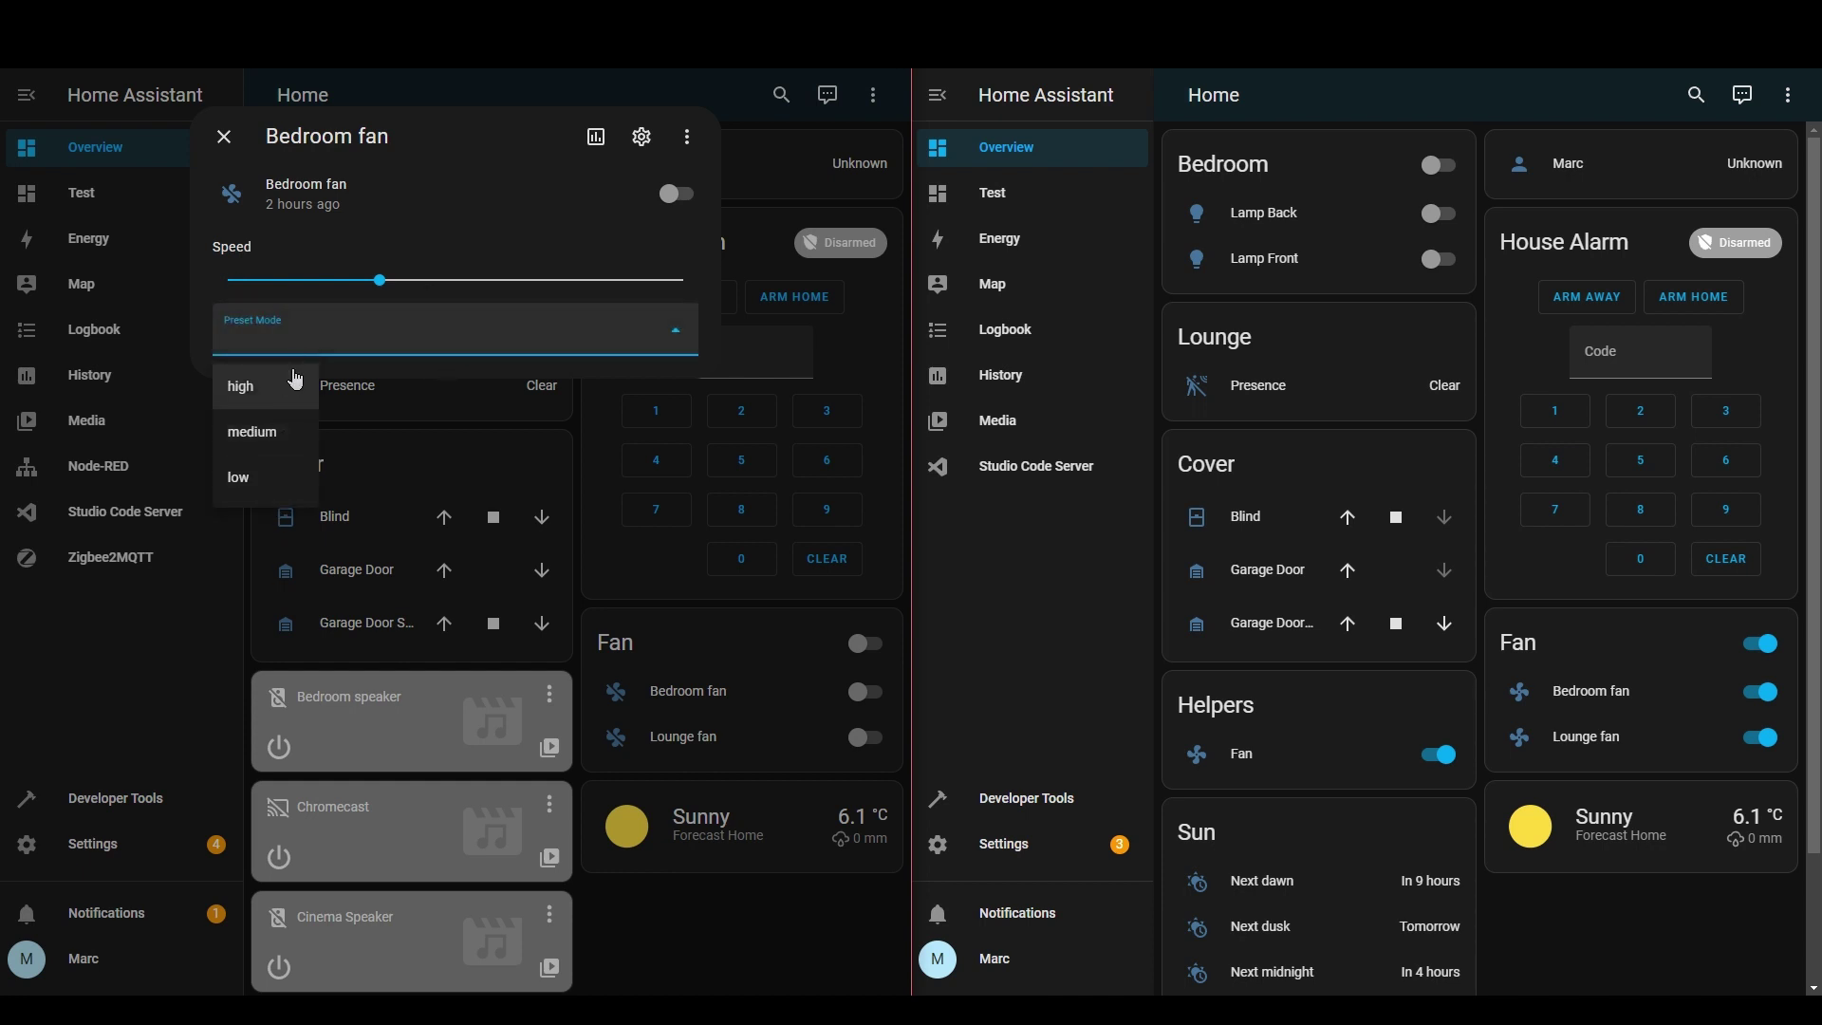
{"action": "left_click", "coordinate": [224, 137]}
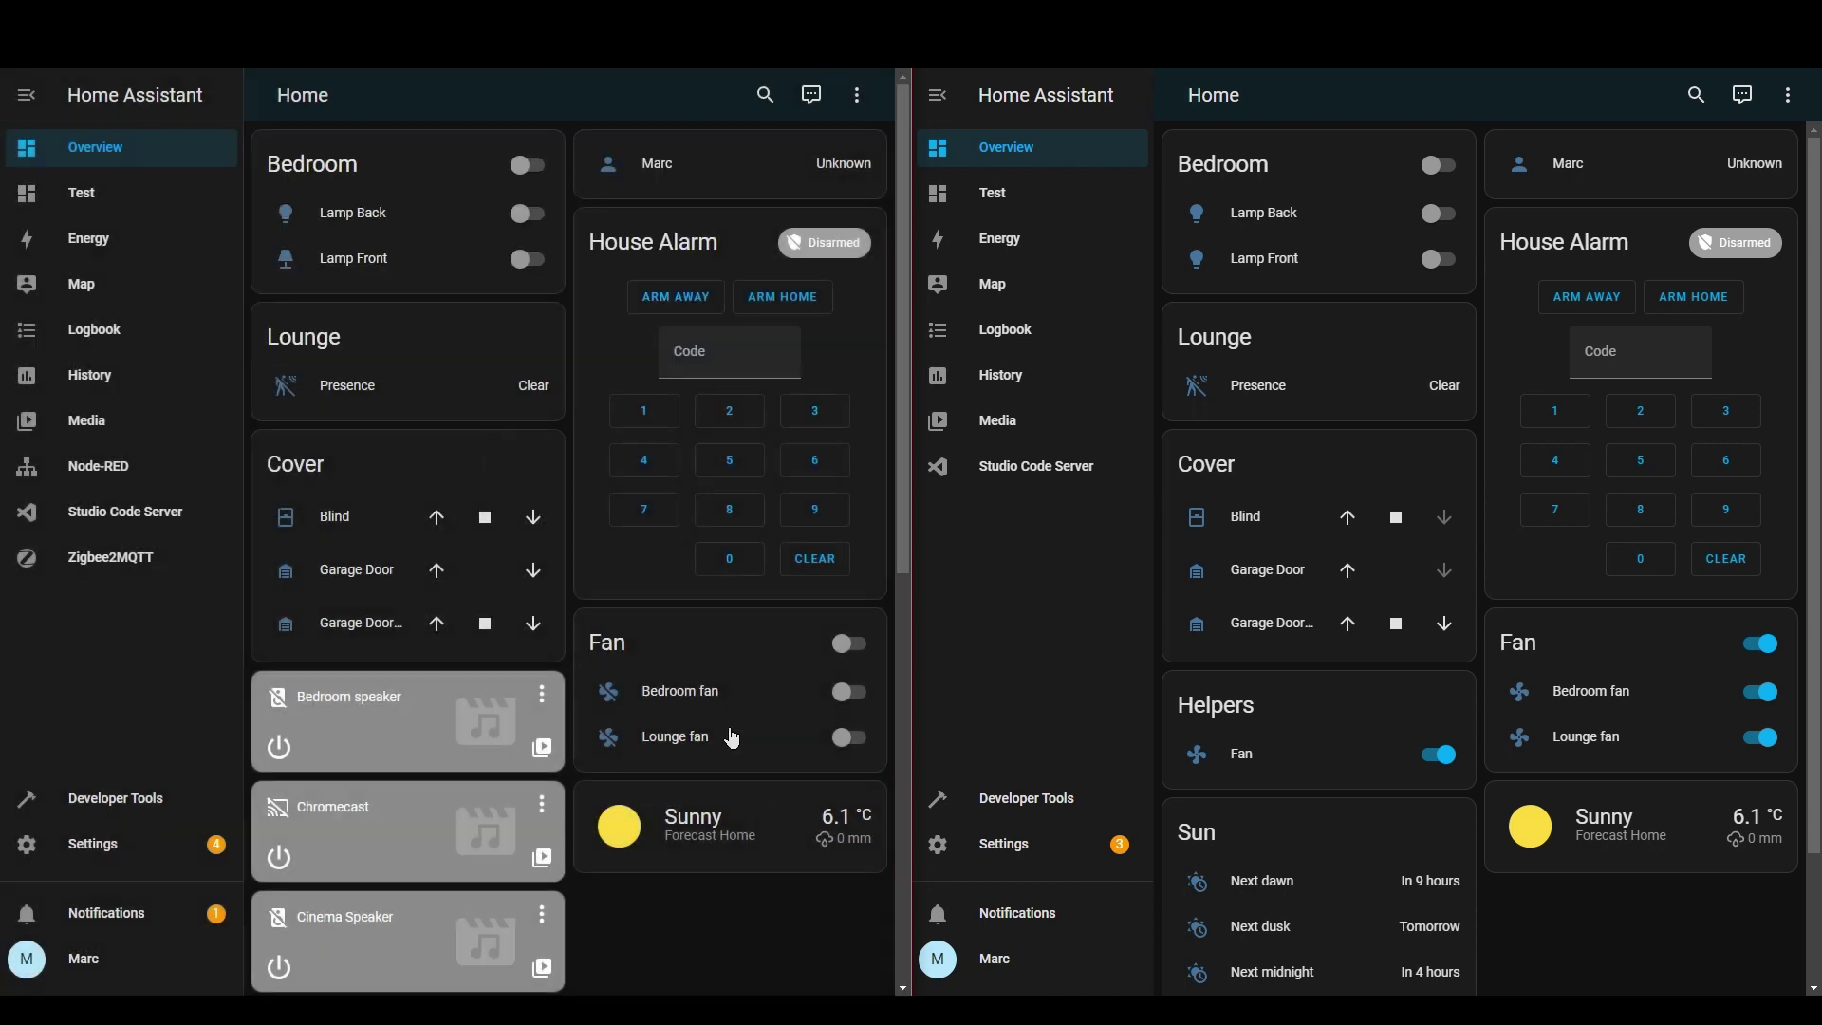
{"action": "left_click", "coordinate": [677, 741]}
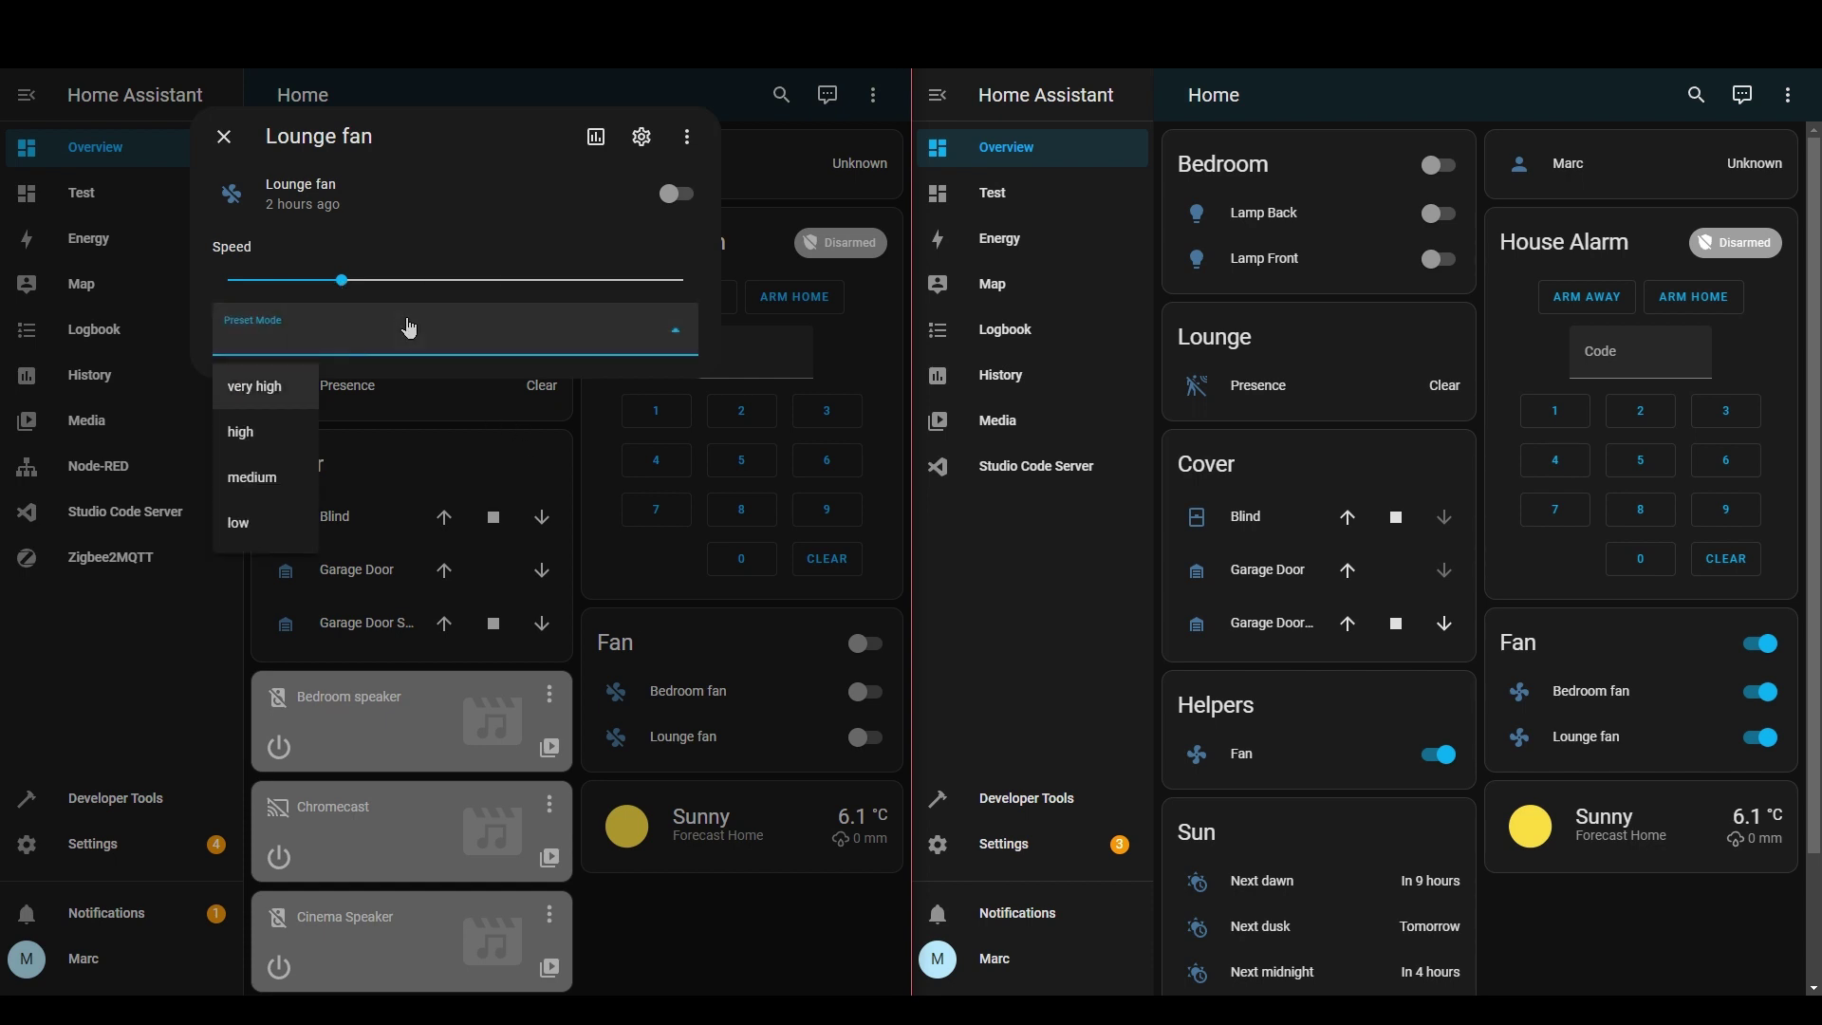
{"action": "left_click", "coordinate": [462, 237]}
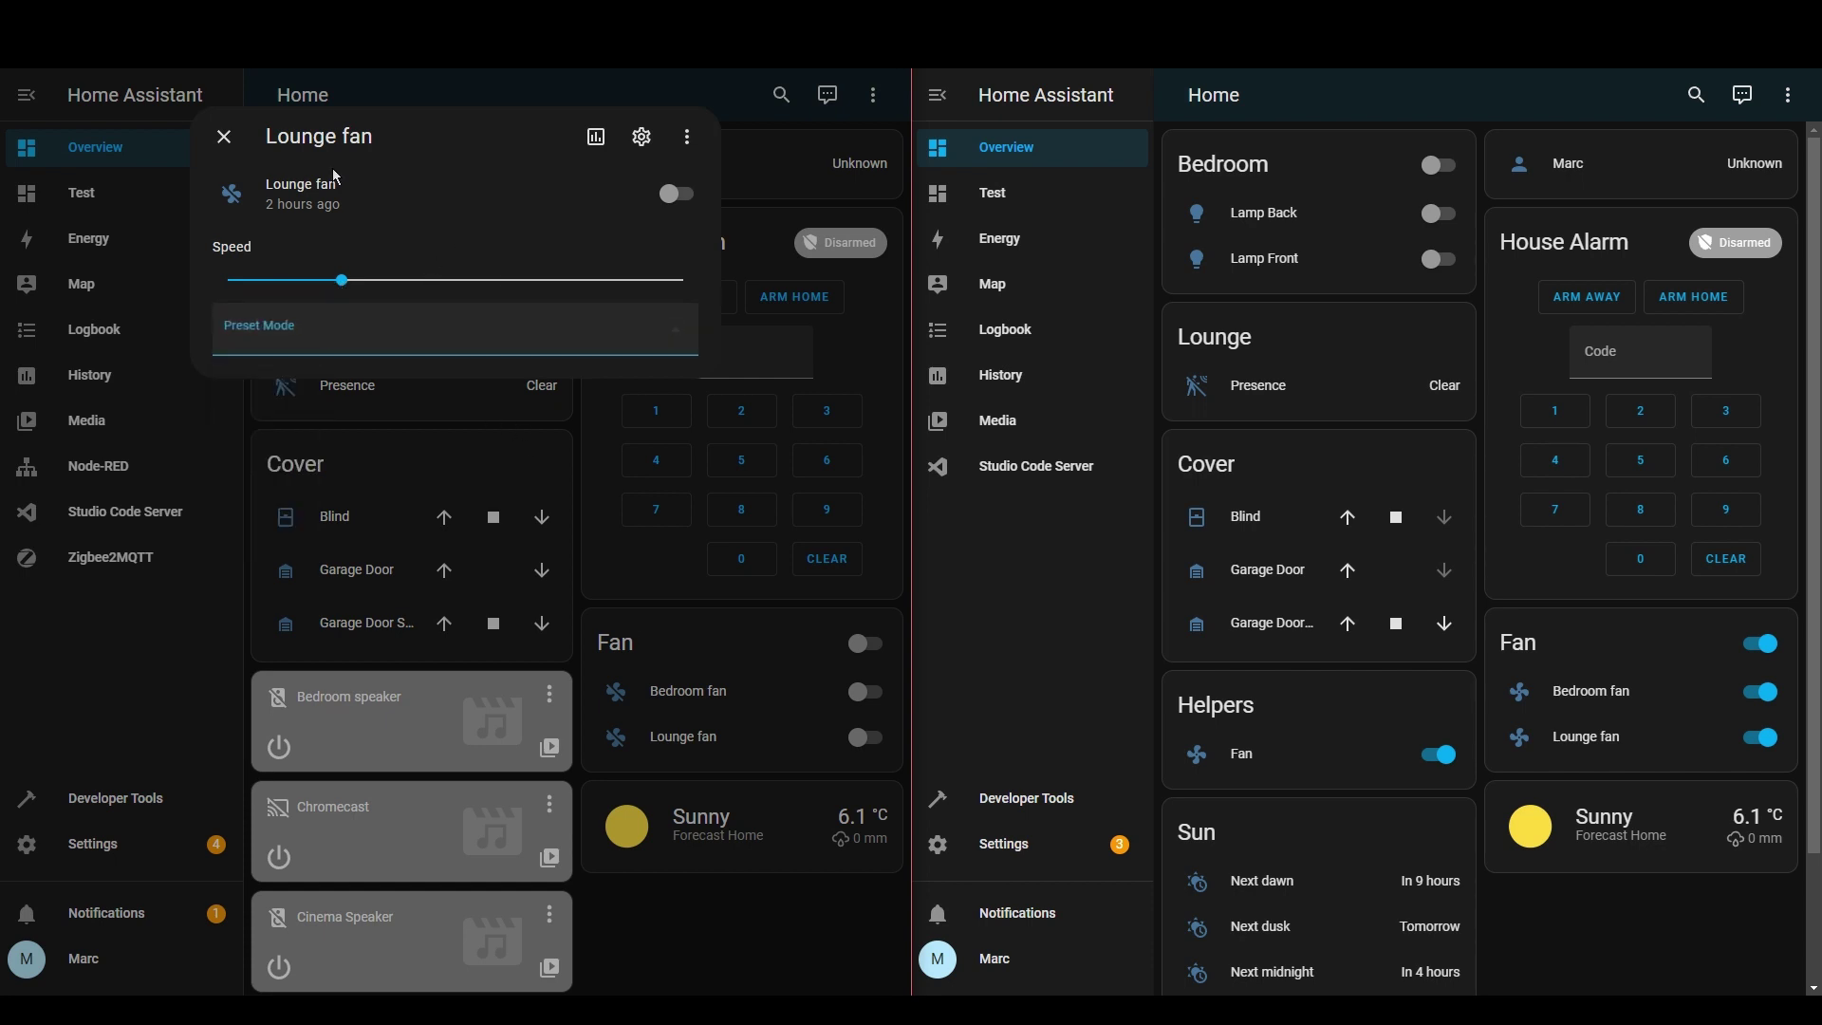
{"action": "left_click", "coordinate": [225, 136]}
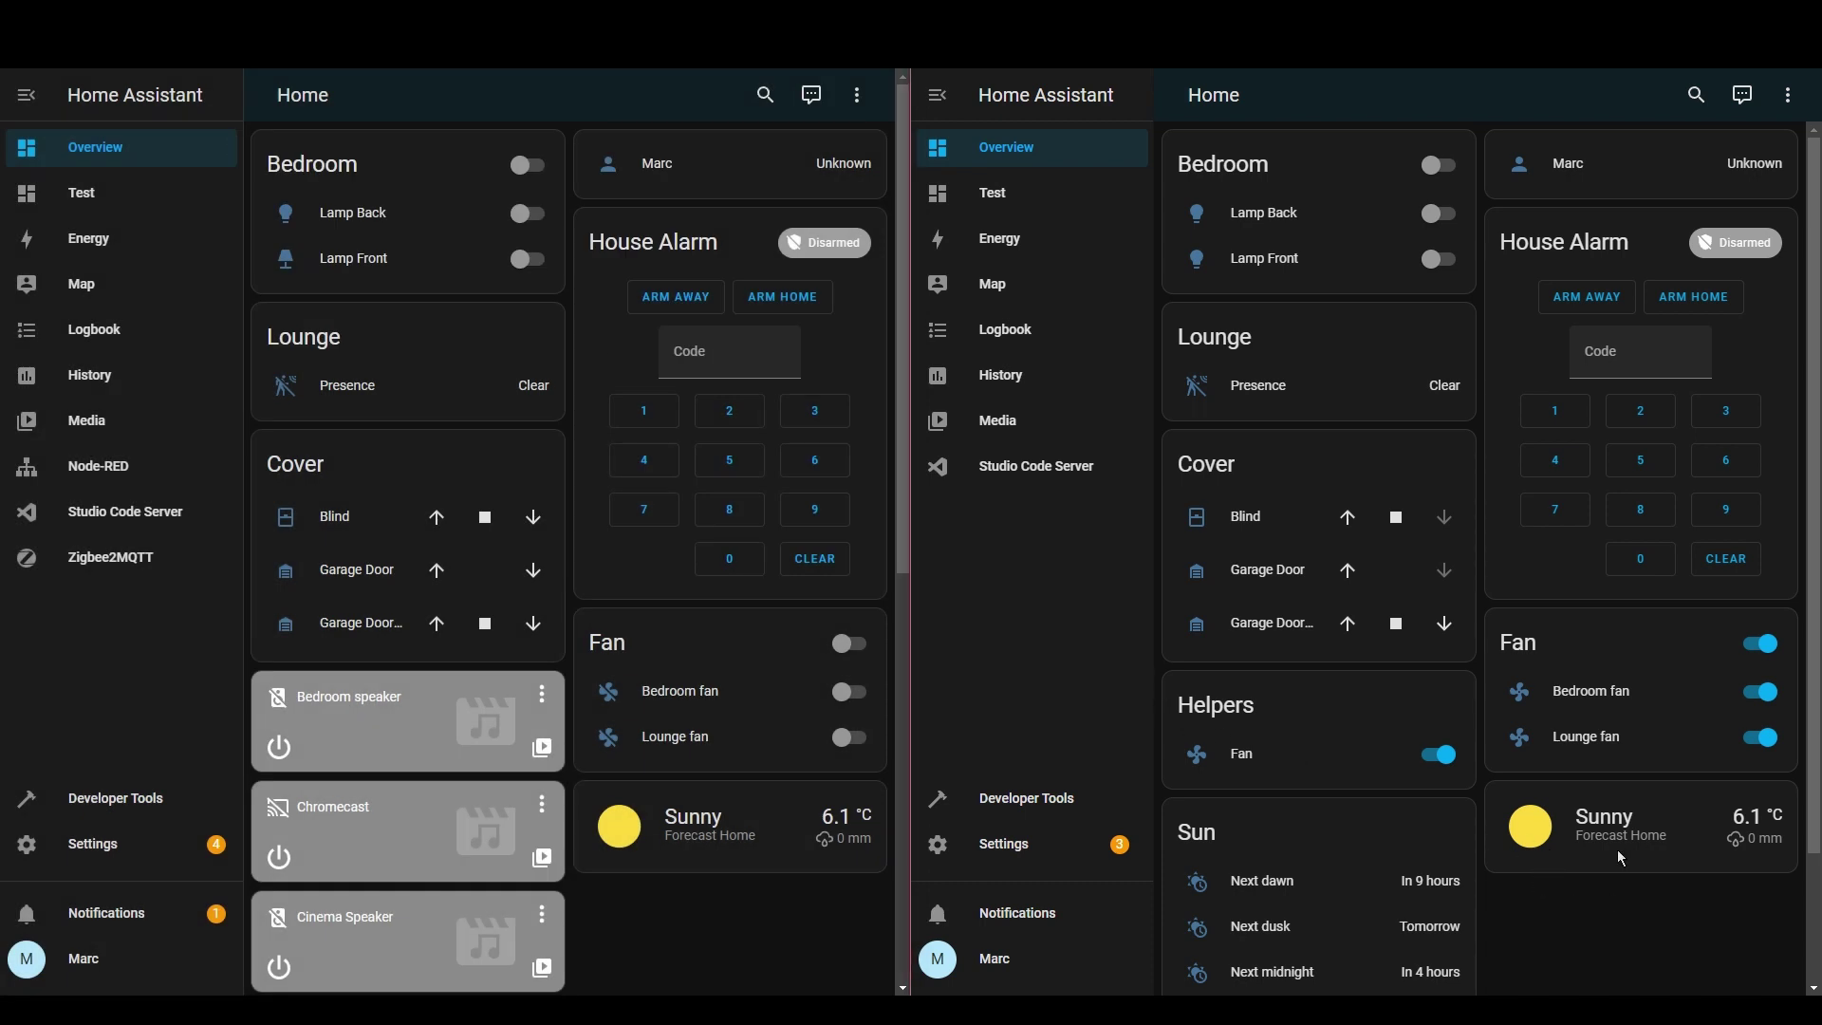
Step: Cycle the Bedroom fan through Medium, High, Medium and back to Low speed
{"action": "left_click", "coordinate": [1597, 704]}
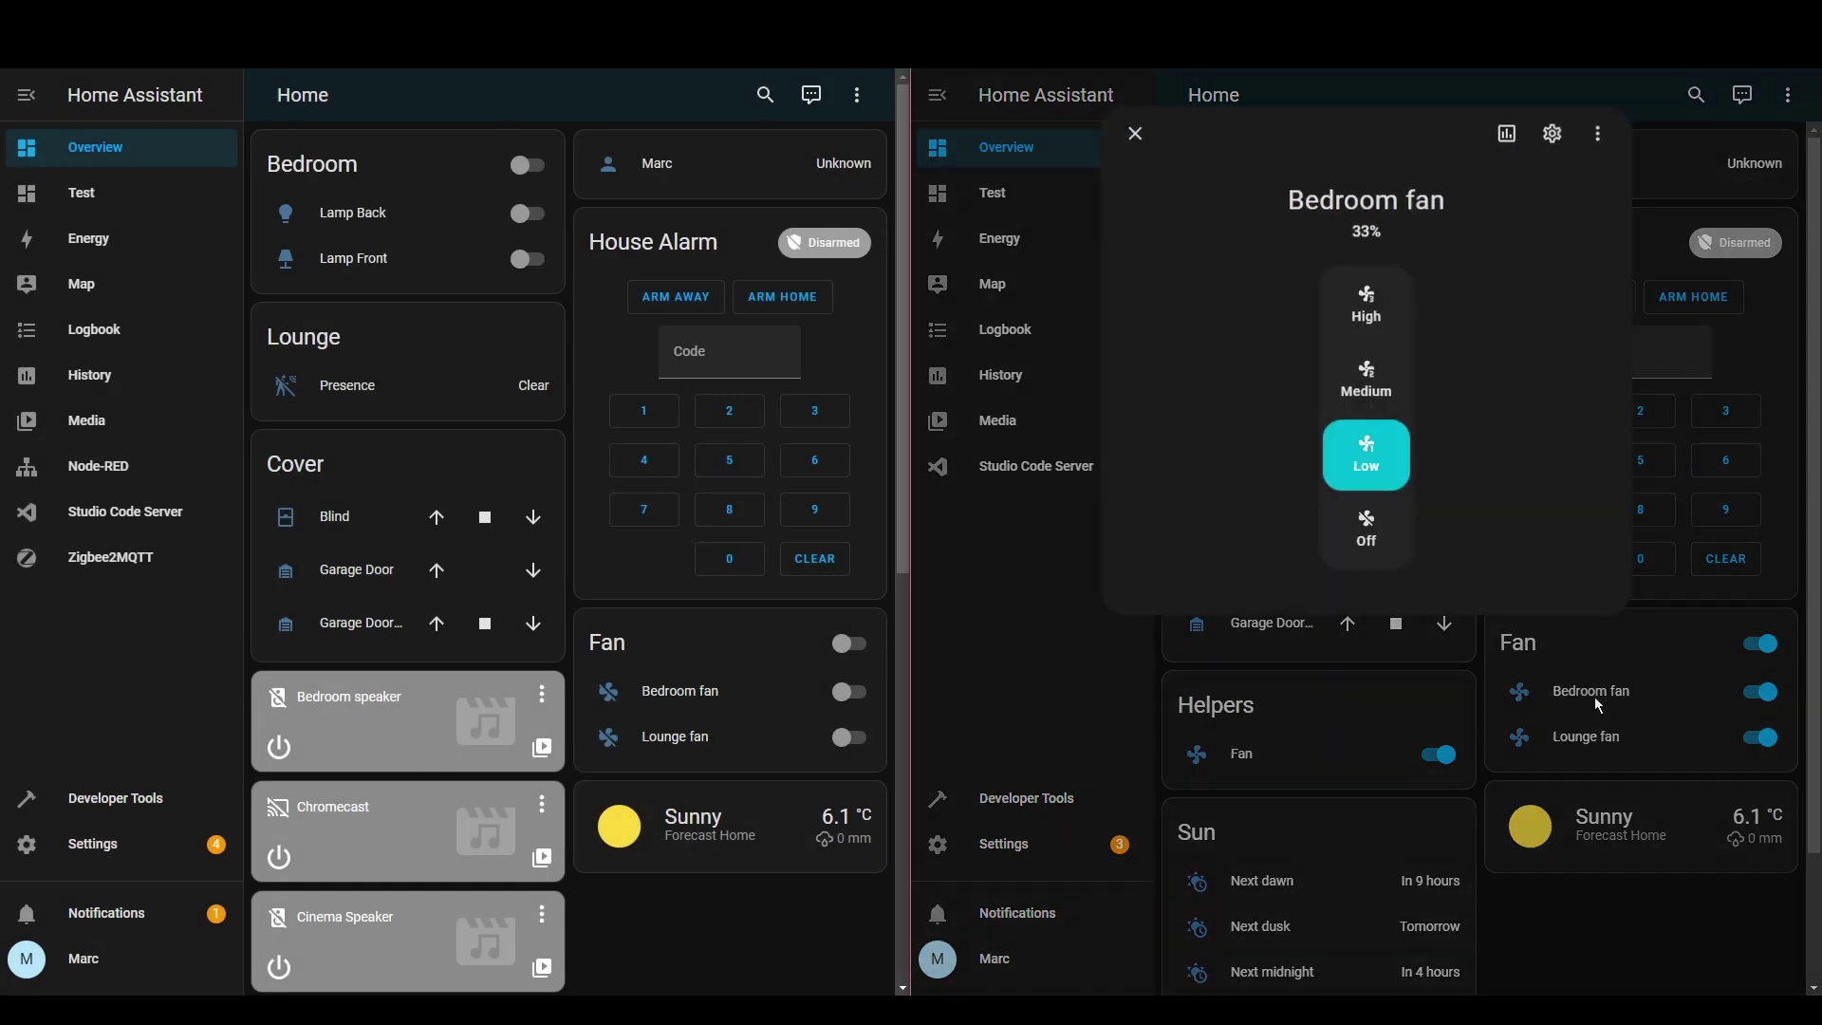
{"action": "left_click", "coordinate": [1385, 384]}
{"action": "left_click", "coordinate": [1366, 303]}
{"action": "left_click", "coordinate": [1366, 380]}
{"action": "left_click", "coordinate": [1367, 472]}
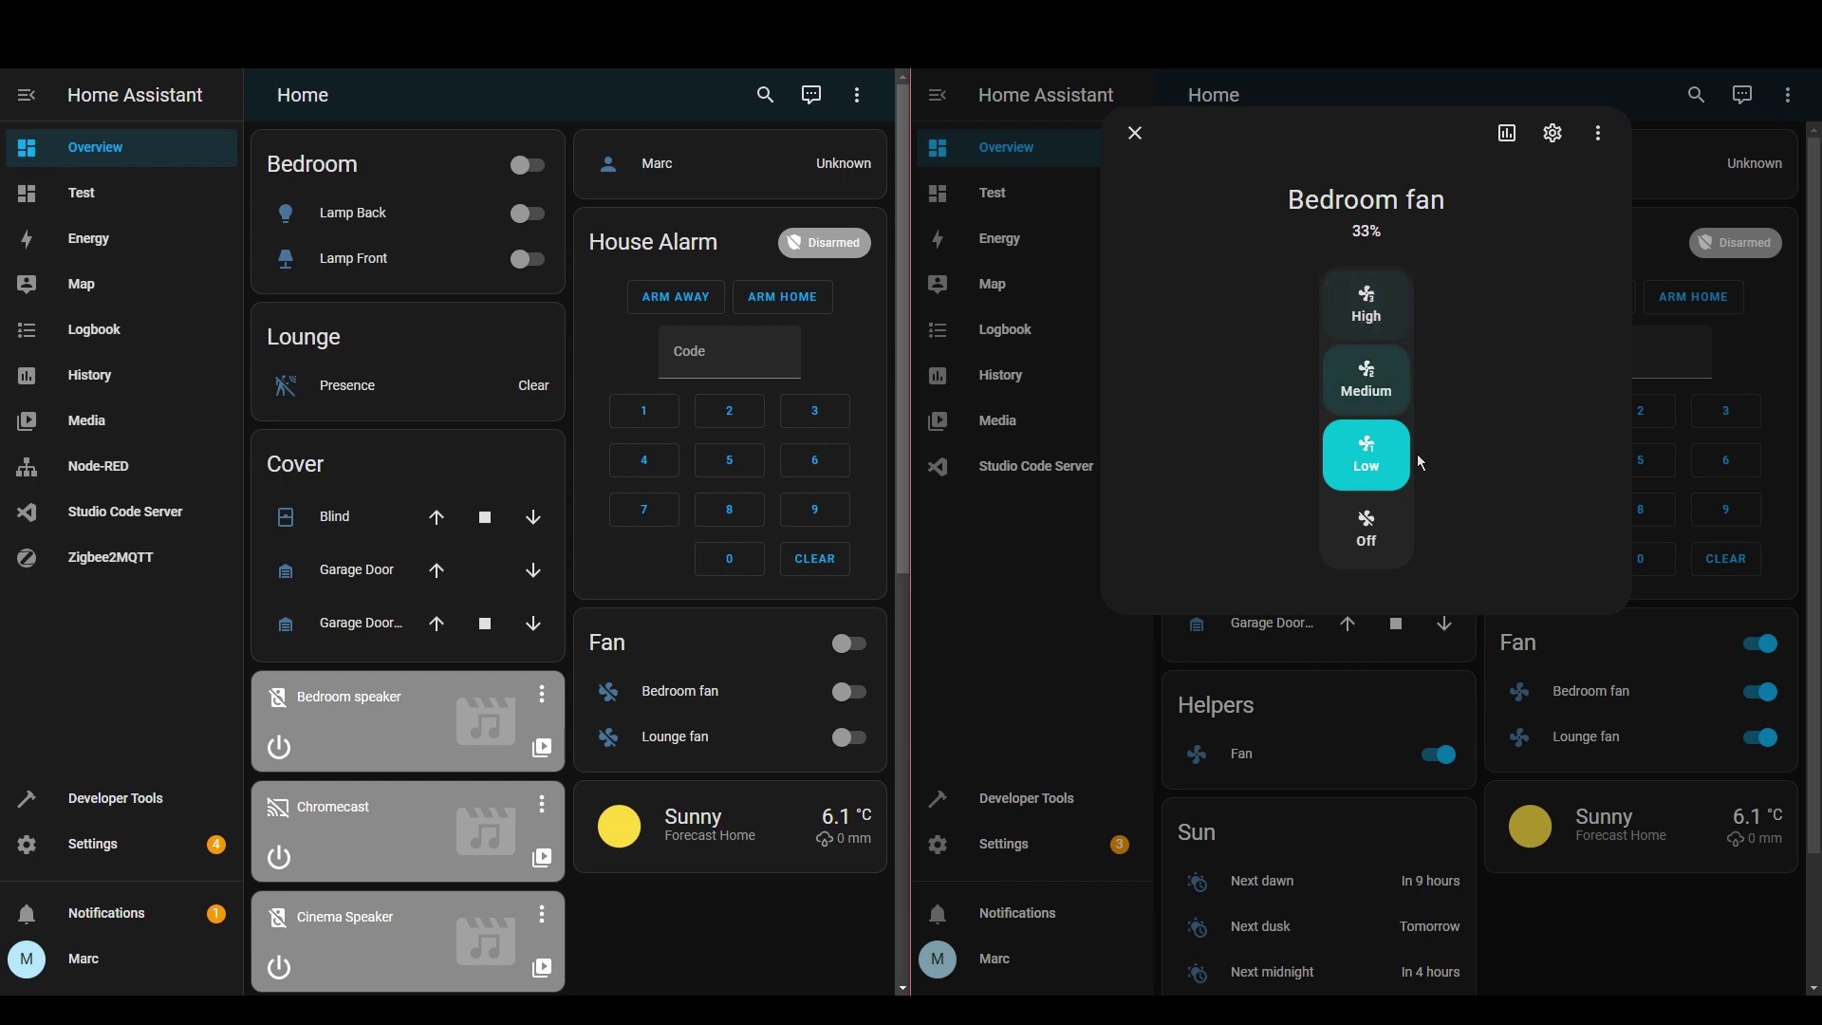
{"action": "left_click", "coordinate": [1565, 735]}
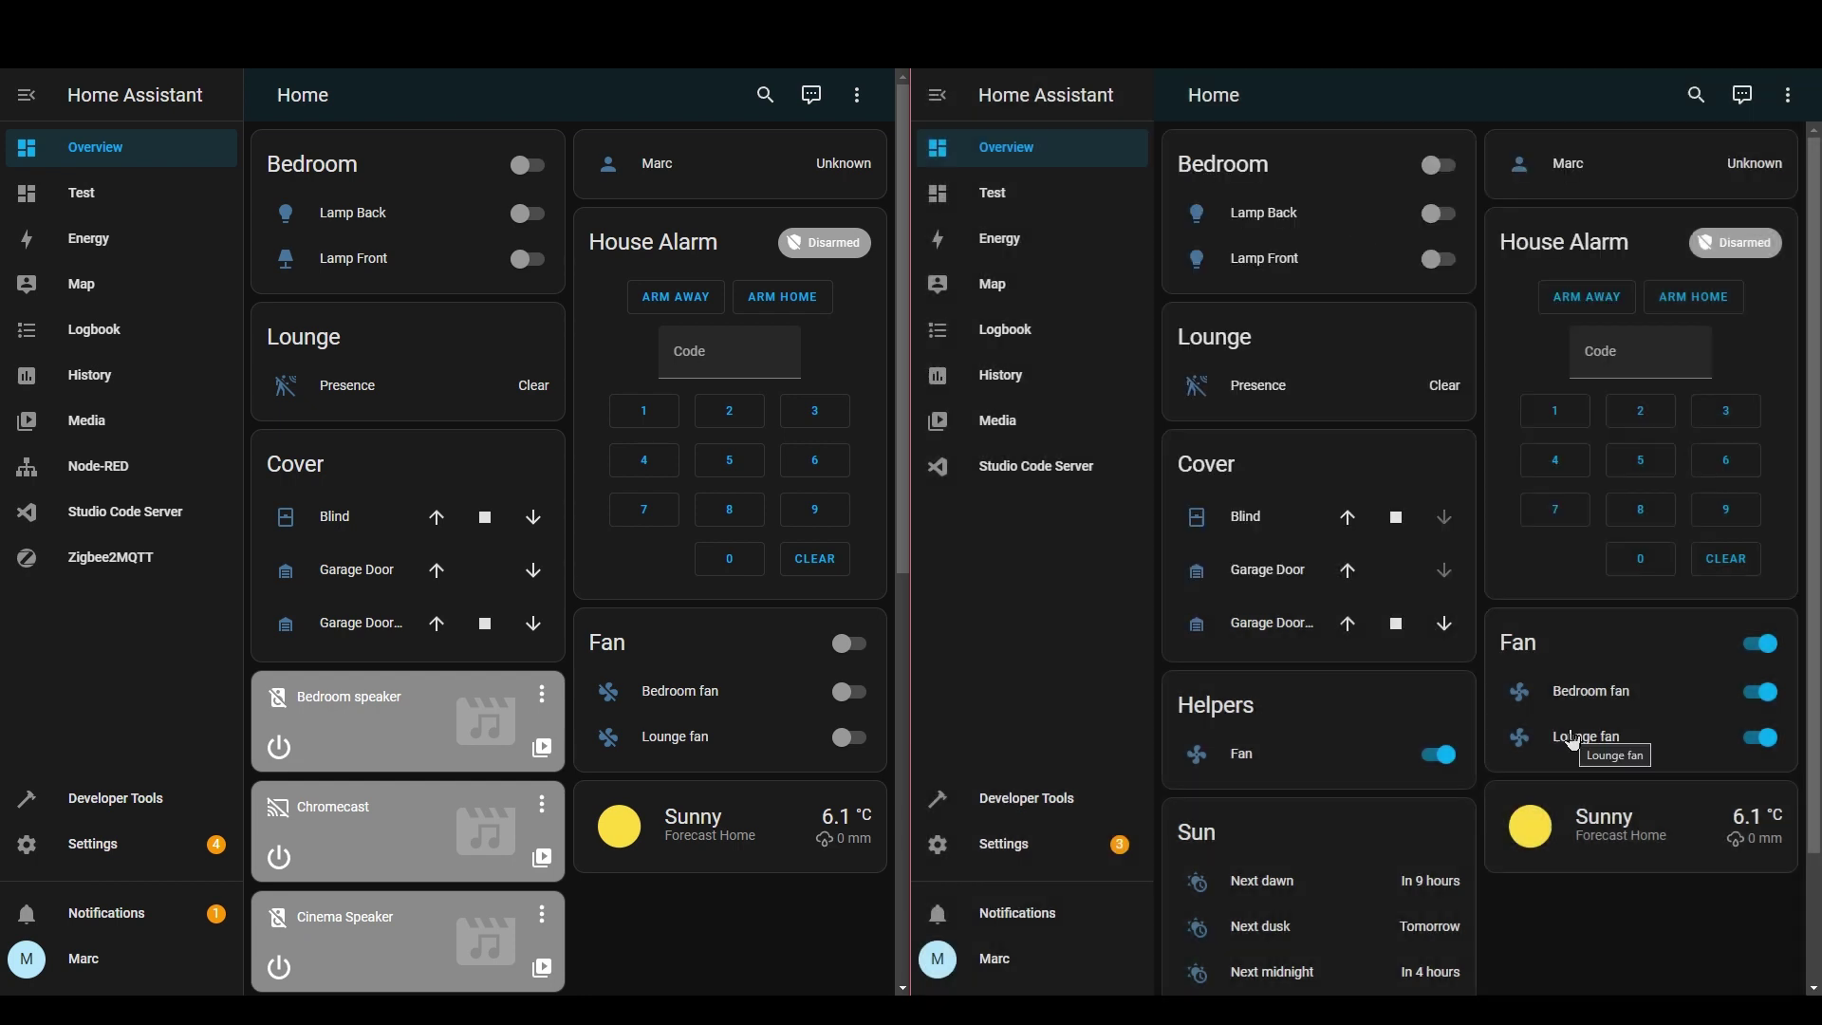
Step: Drag the Lounge fan's speed slider to 50%
{"action": "left_click", "coordinate": [1572, 739]}
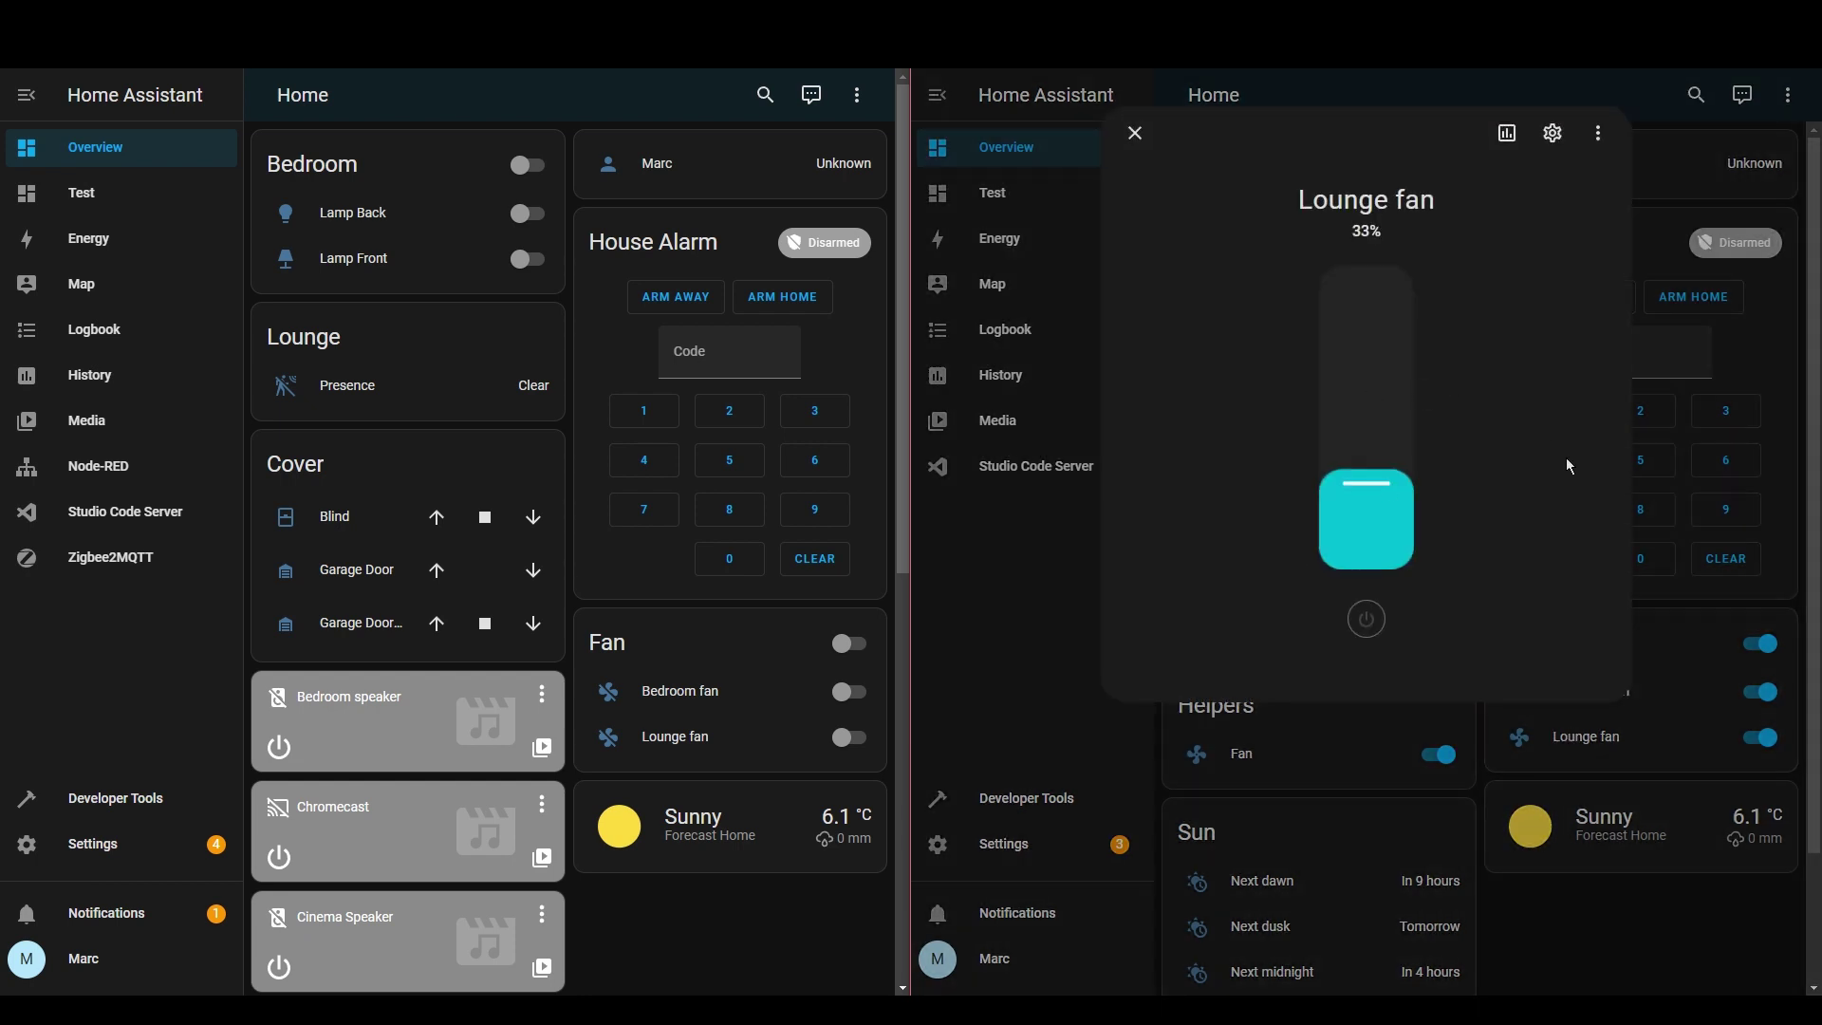
{"action": "left_click_drag", "start_coordinate": [1380, 505], "coordinate": [1380, 438]}
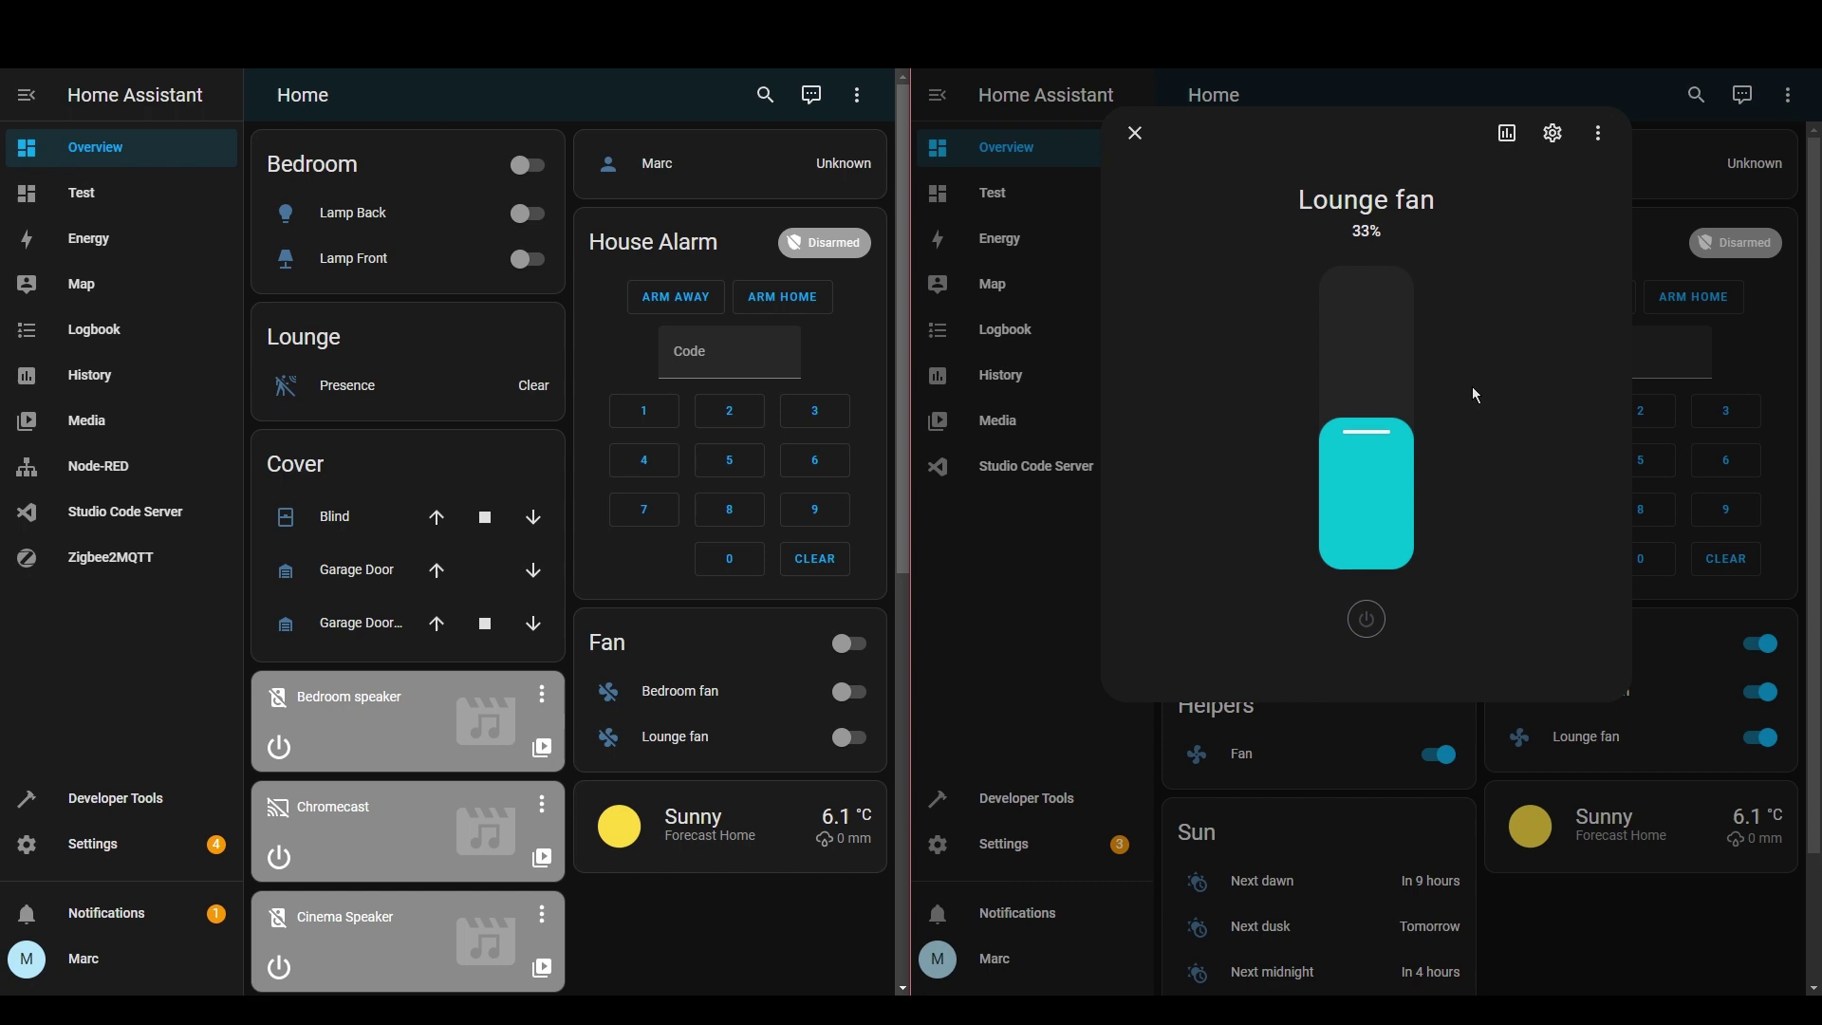
{"action": "left_click", "coordinate": [1136, 133]}
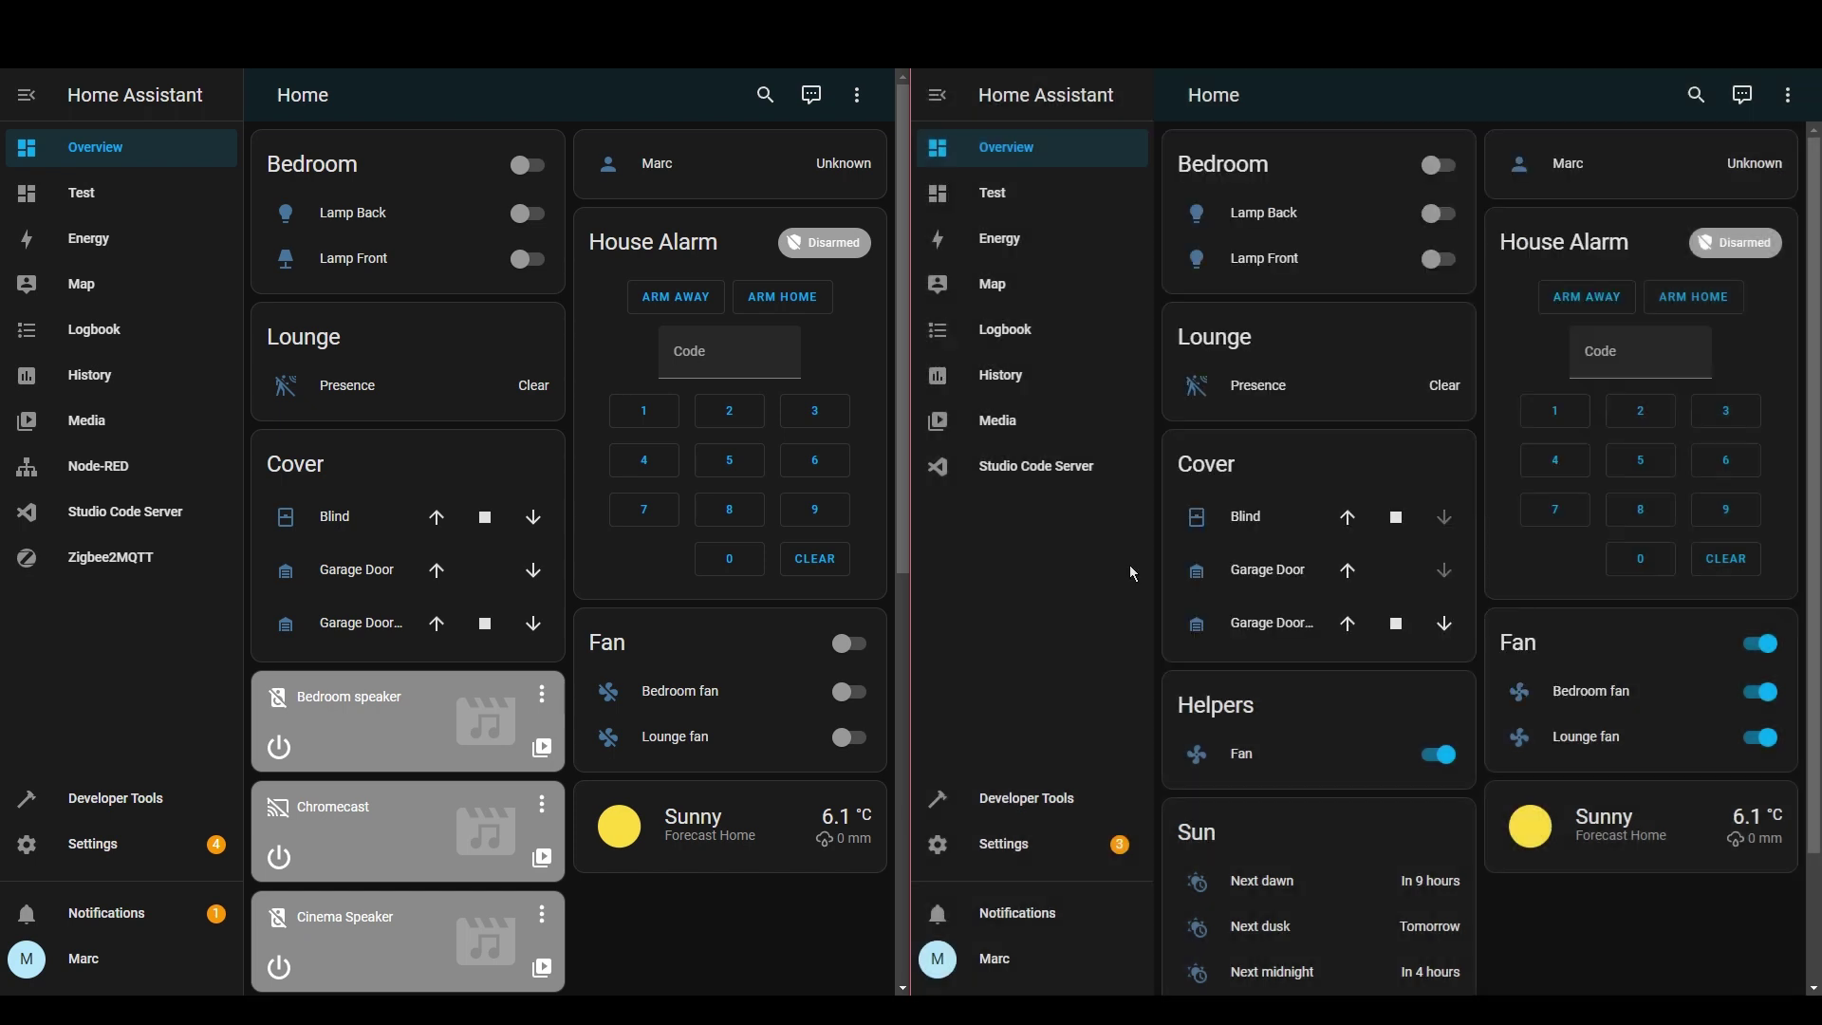
Step: On the Test dashboard, switch the Bedroom fan tile Off and slide Lounge fan to about 78%
{"action": "left_click", "coordinate": [1029, 210]}
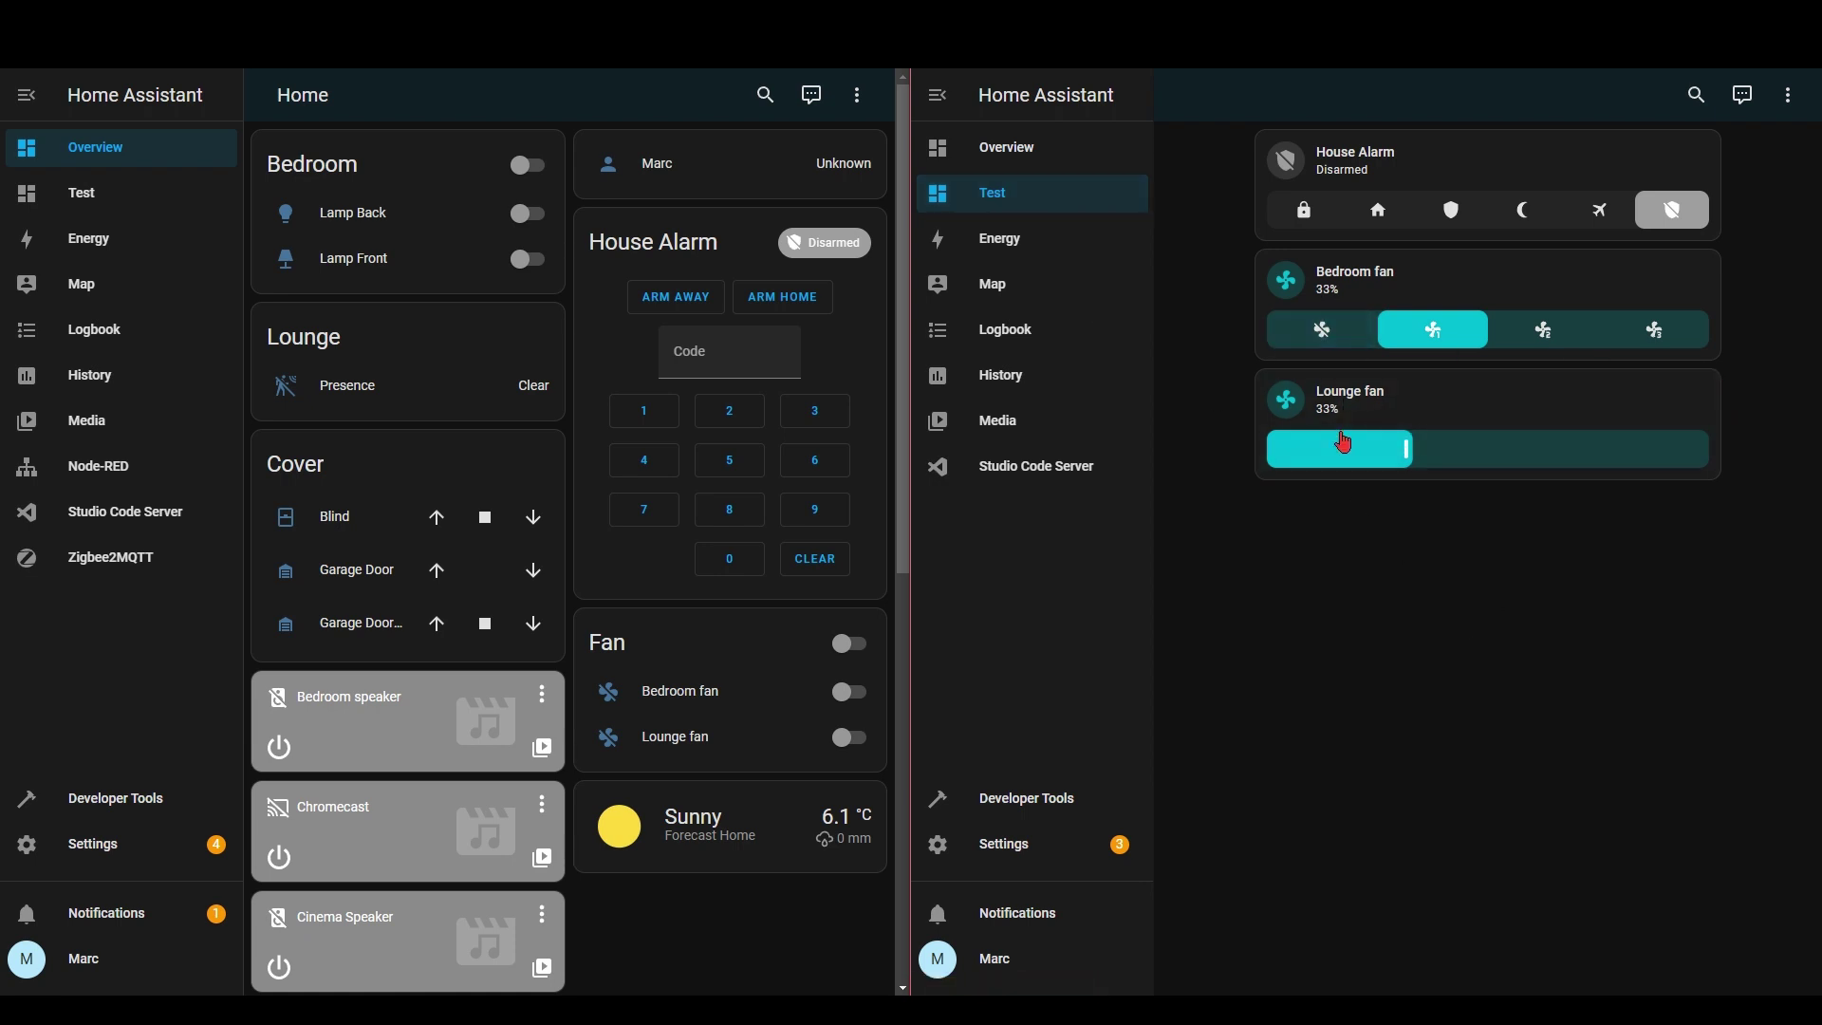
{"action": "left_click", "coordinate": [1329, 334]}
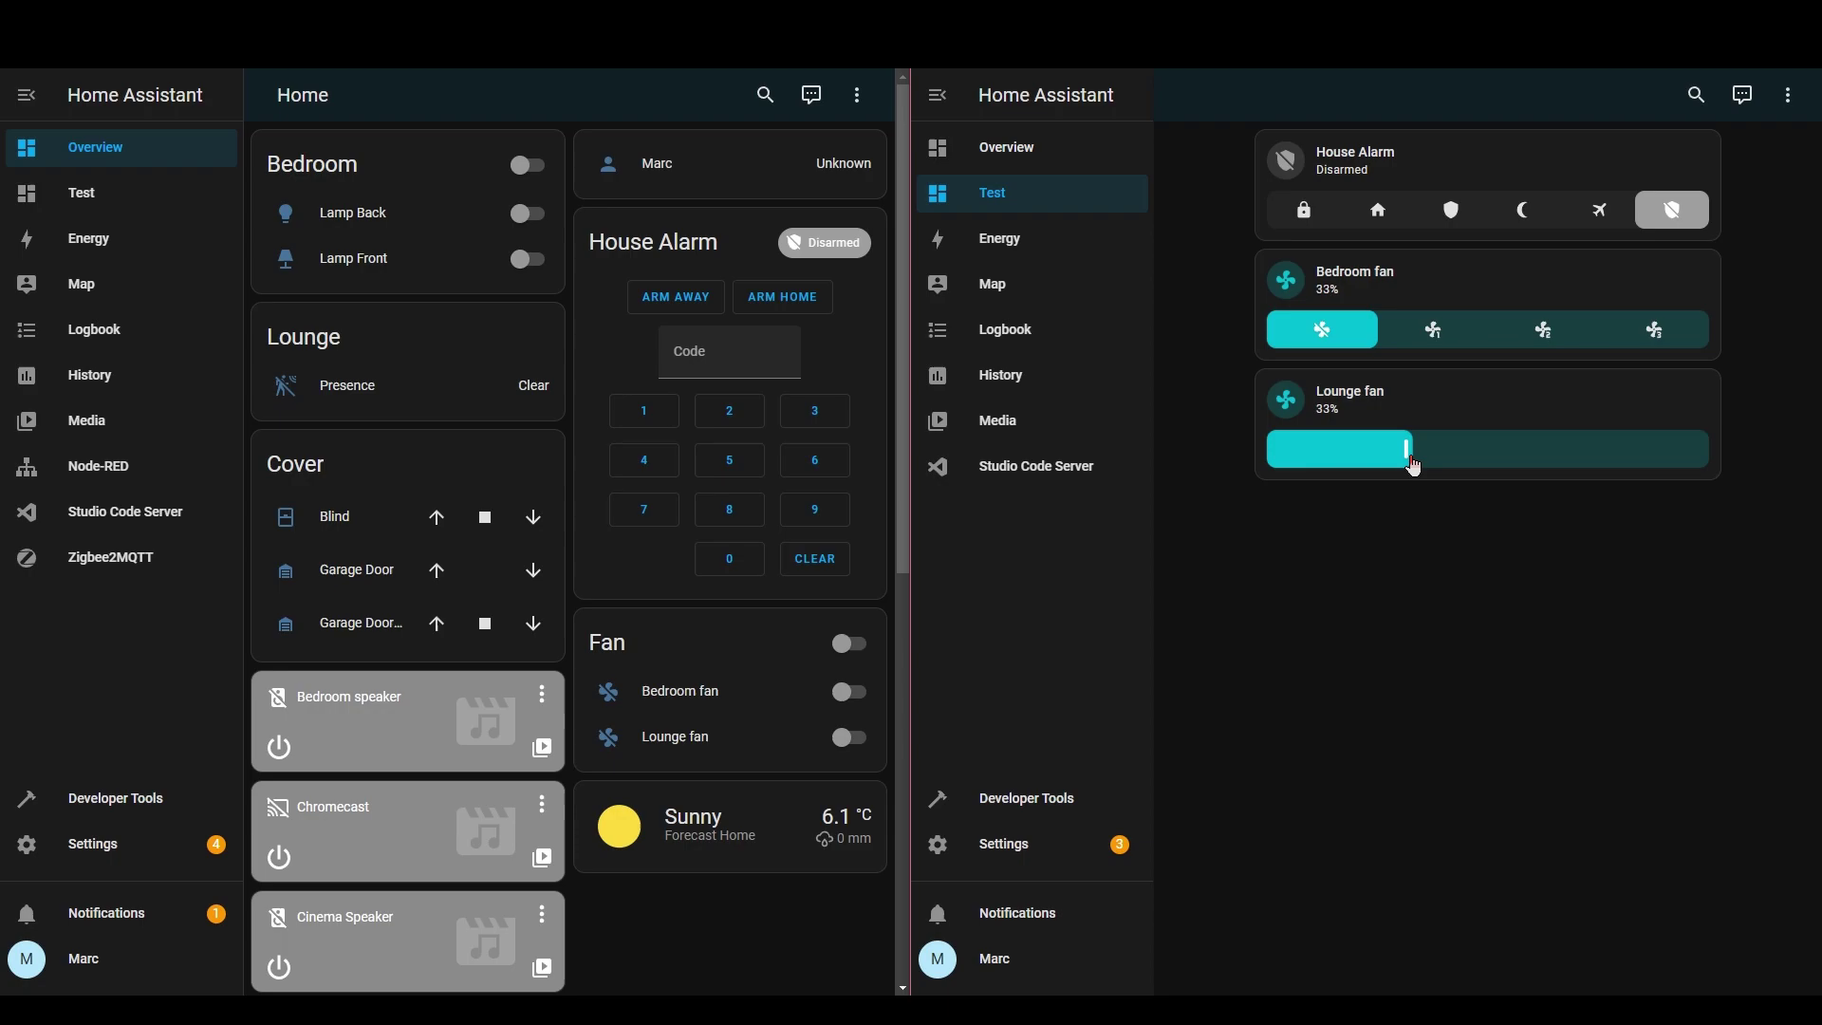
{"action": "left_click_drag", "start_coordinate": [1414, 467], "coordinate": [1624, 476]}
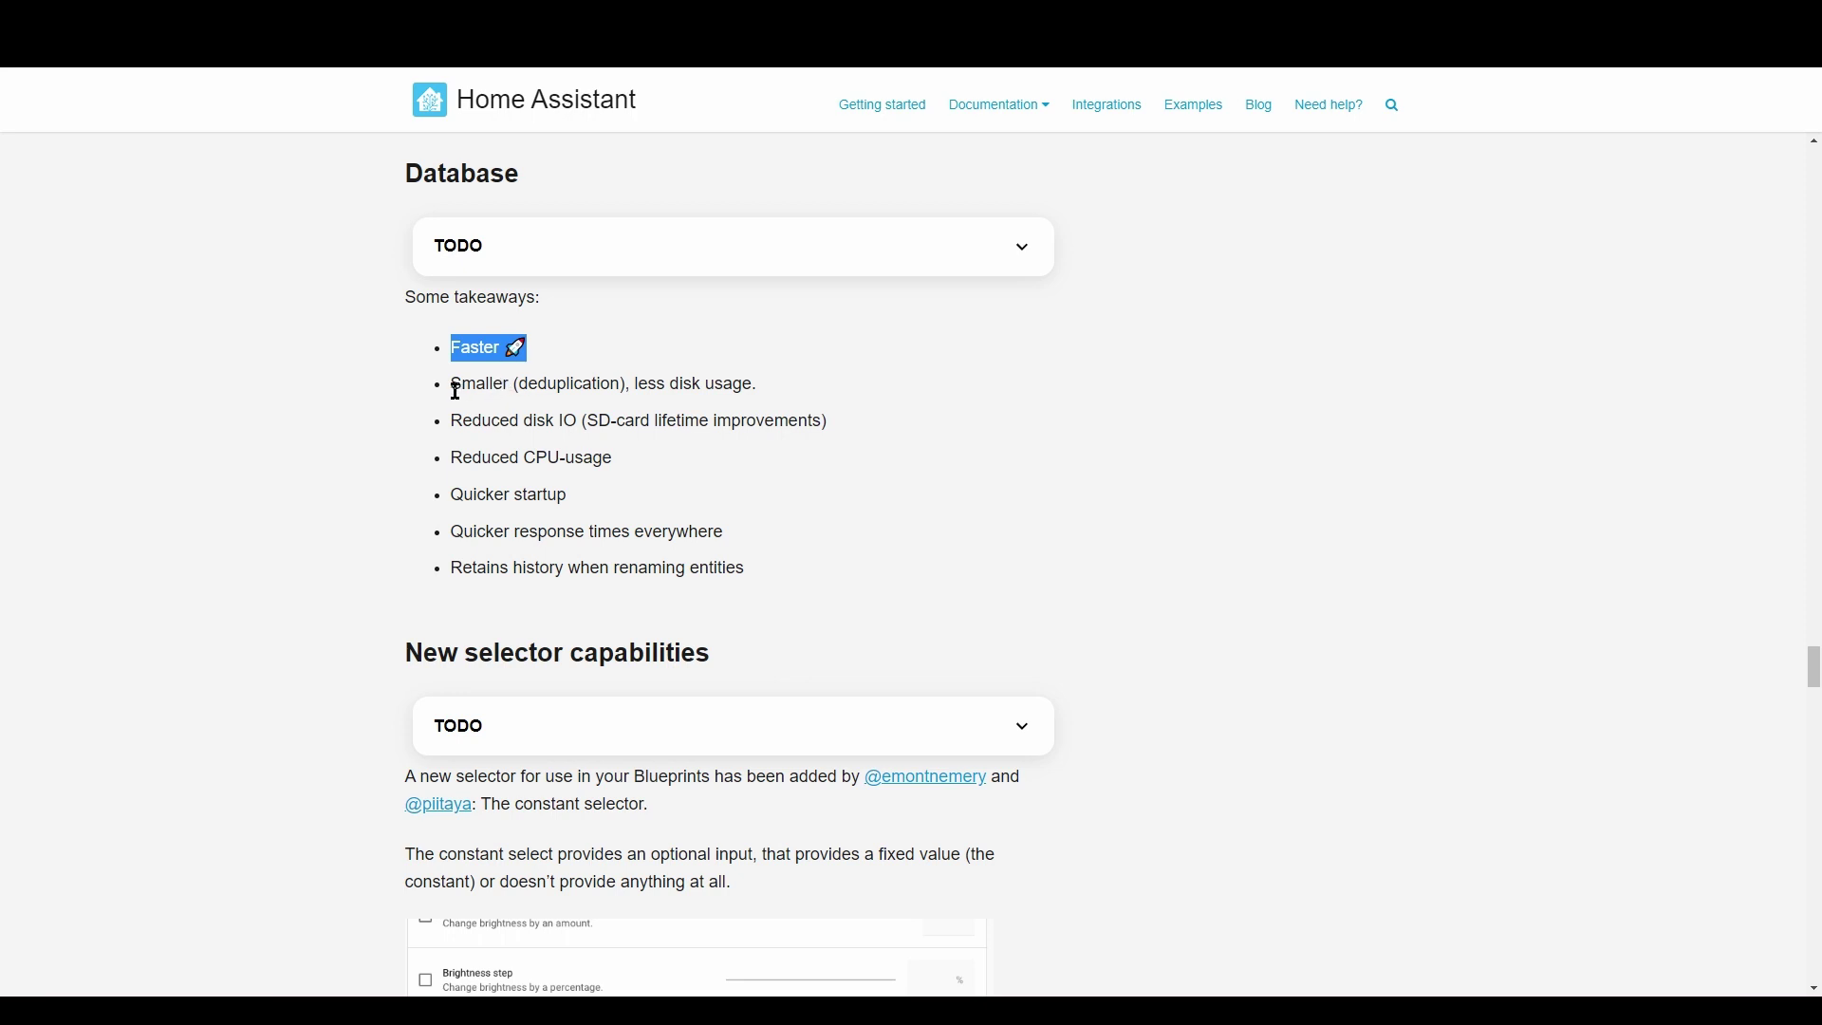
Step: Highlight the Reduced disk IO, Quicker startup and history-retention-on-rename takeaways
{"action": "left_click_drag", "start_coordinate": [452, 423], "coordinate": [840, 441]}
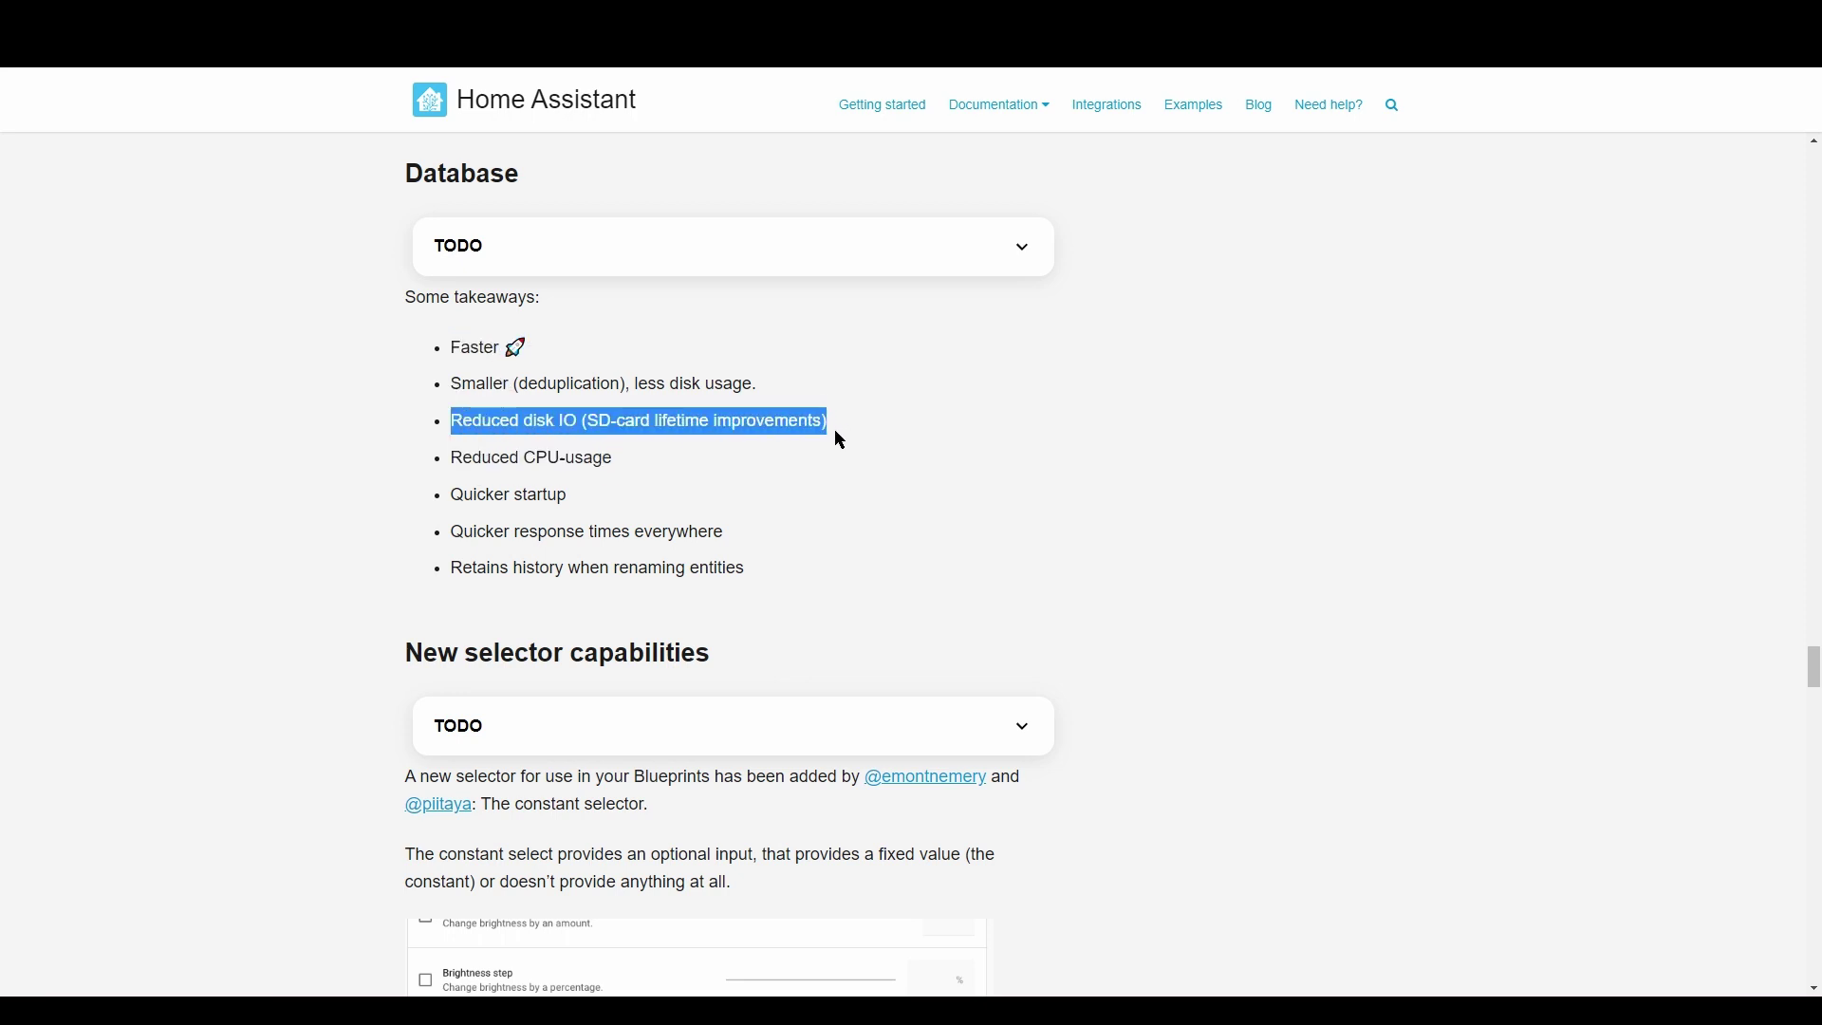
{"action": "left_click", "coordinate": [629, 456]}
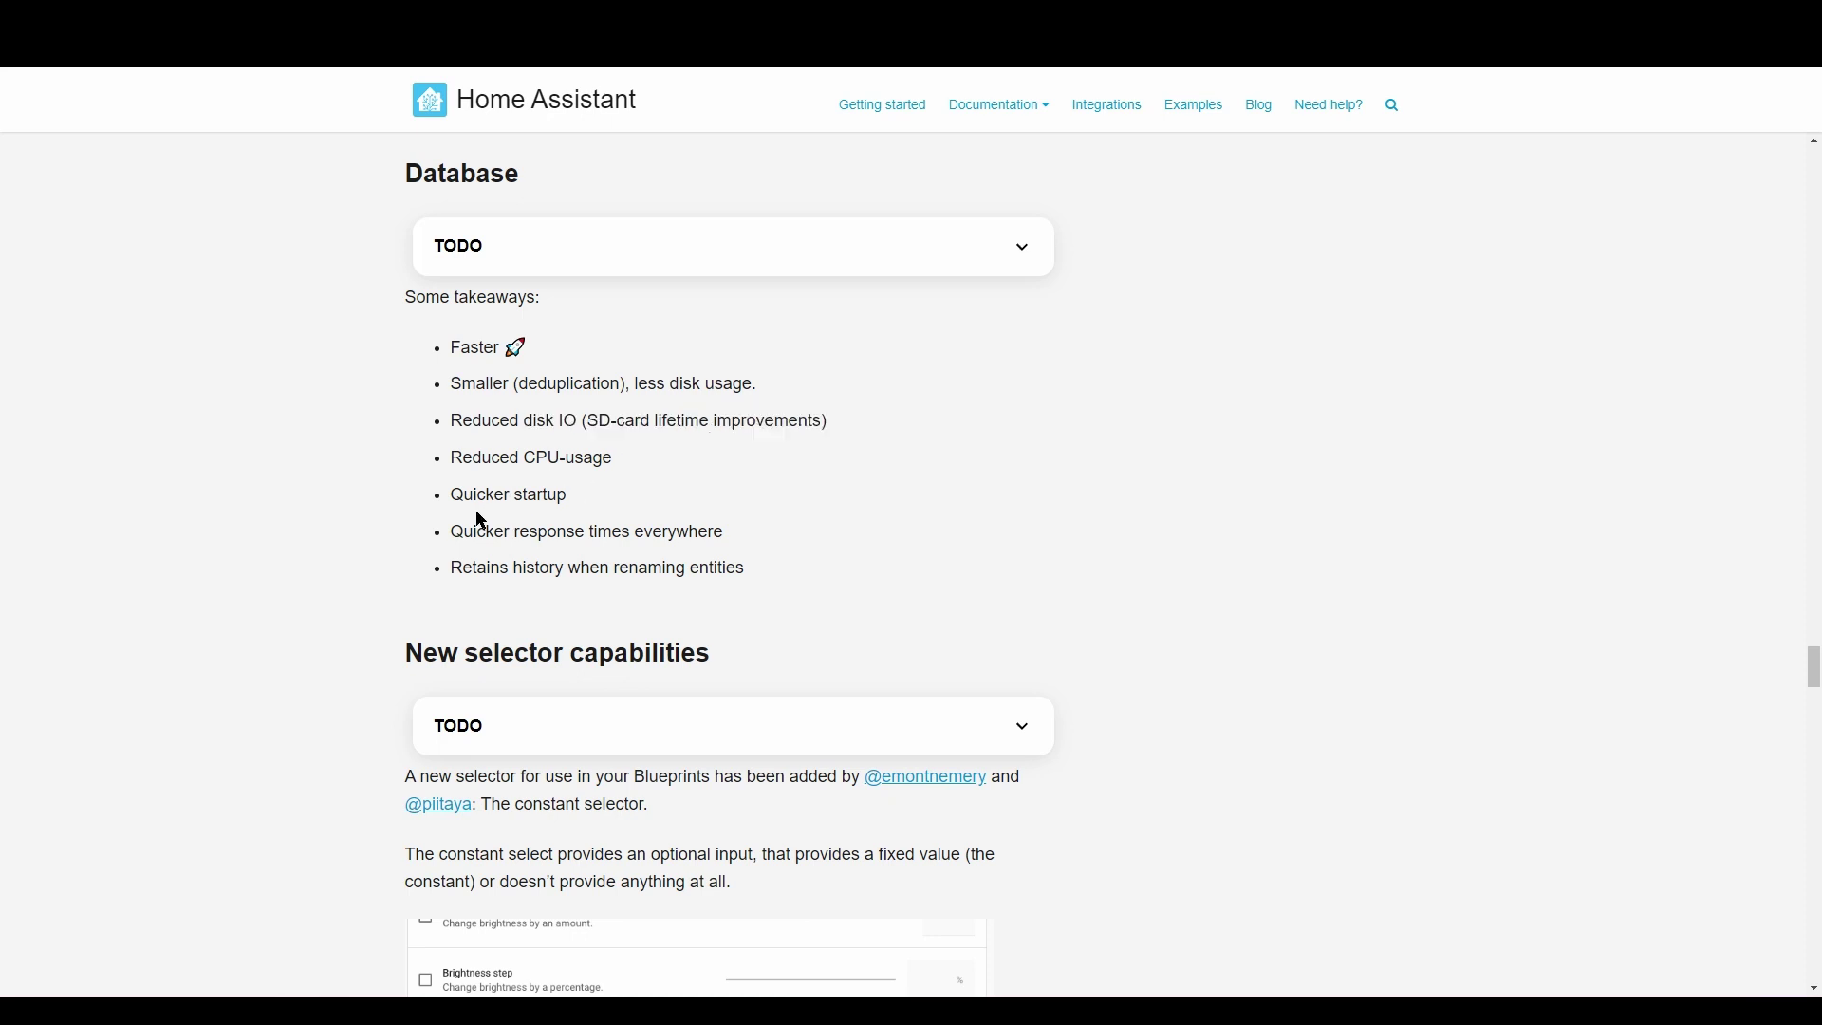
{"action": "left_click_drag", "start_coordinate": [454, 497], "coordinate": [541, 497]}
{"action": "left_click_drag", "start_coordinate": [452, 569], "coordinate": [770, 572]}
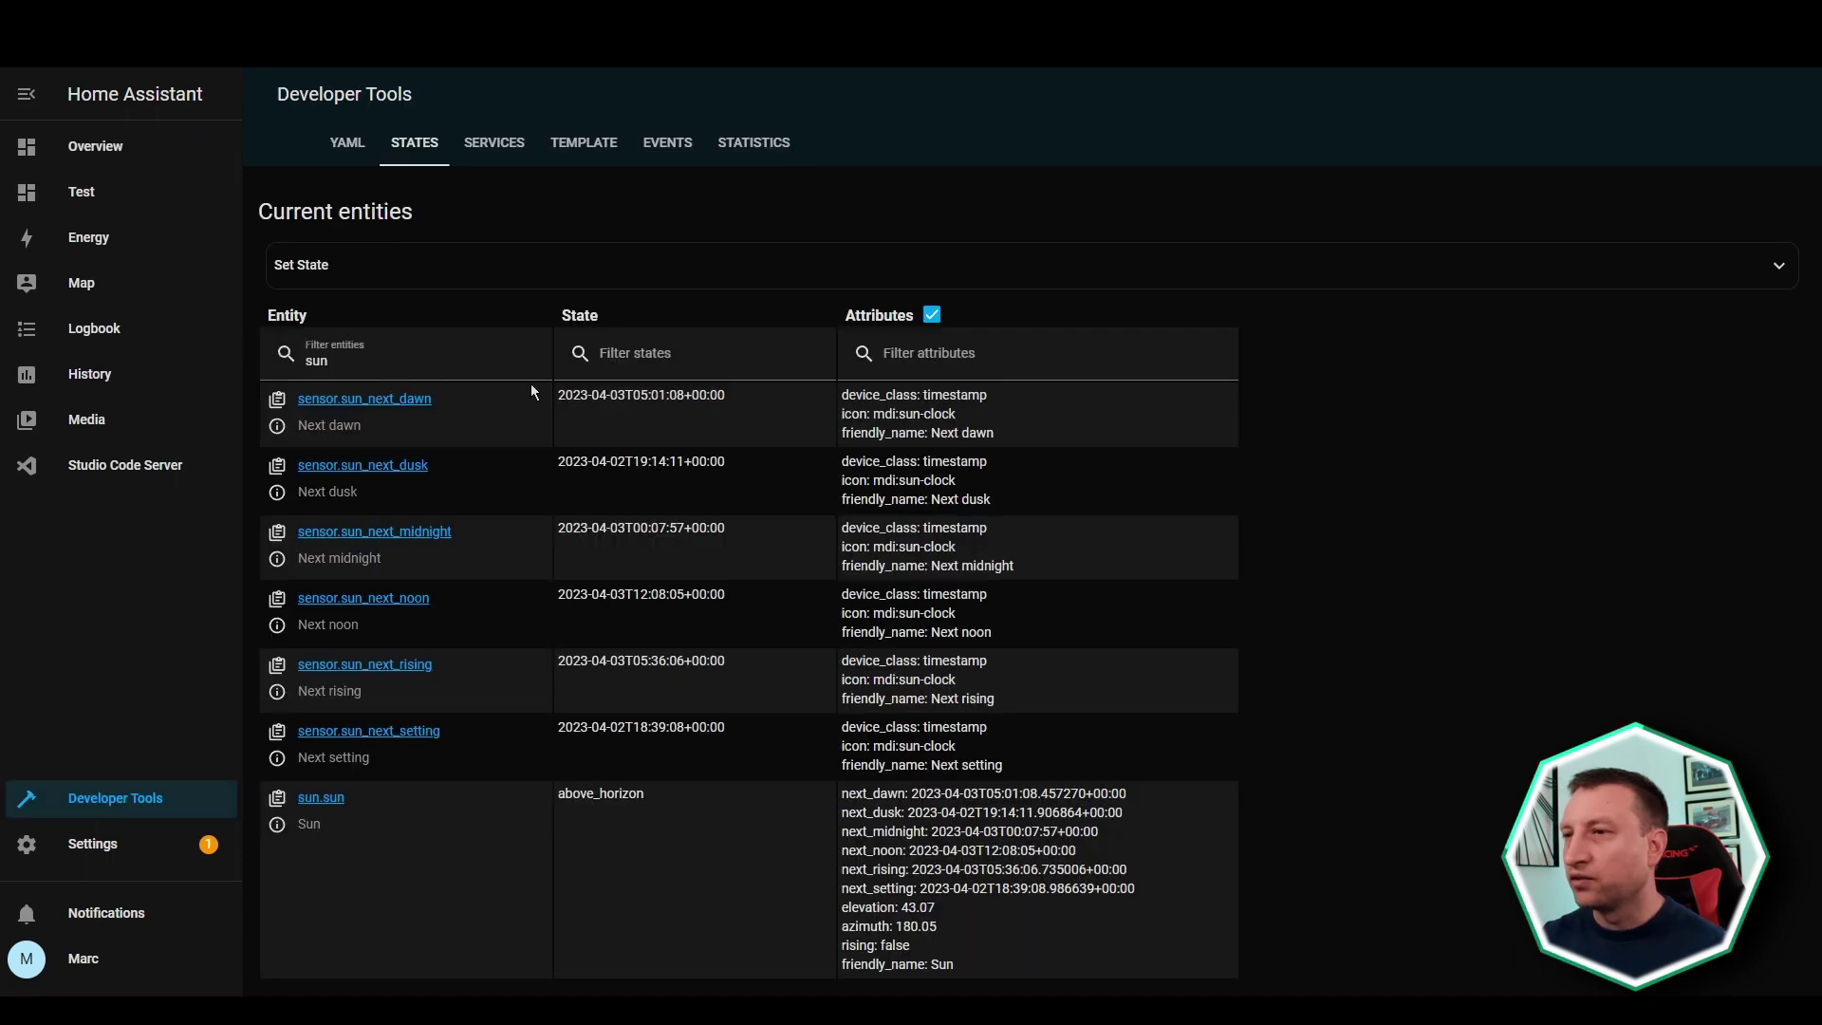
Step: Highlight the sun's next dawn timestamp in the States list
{"action": "left_click_drag", "start_coordinate": [558, 394], "coordinate": [741, 403]}
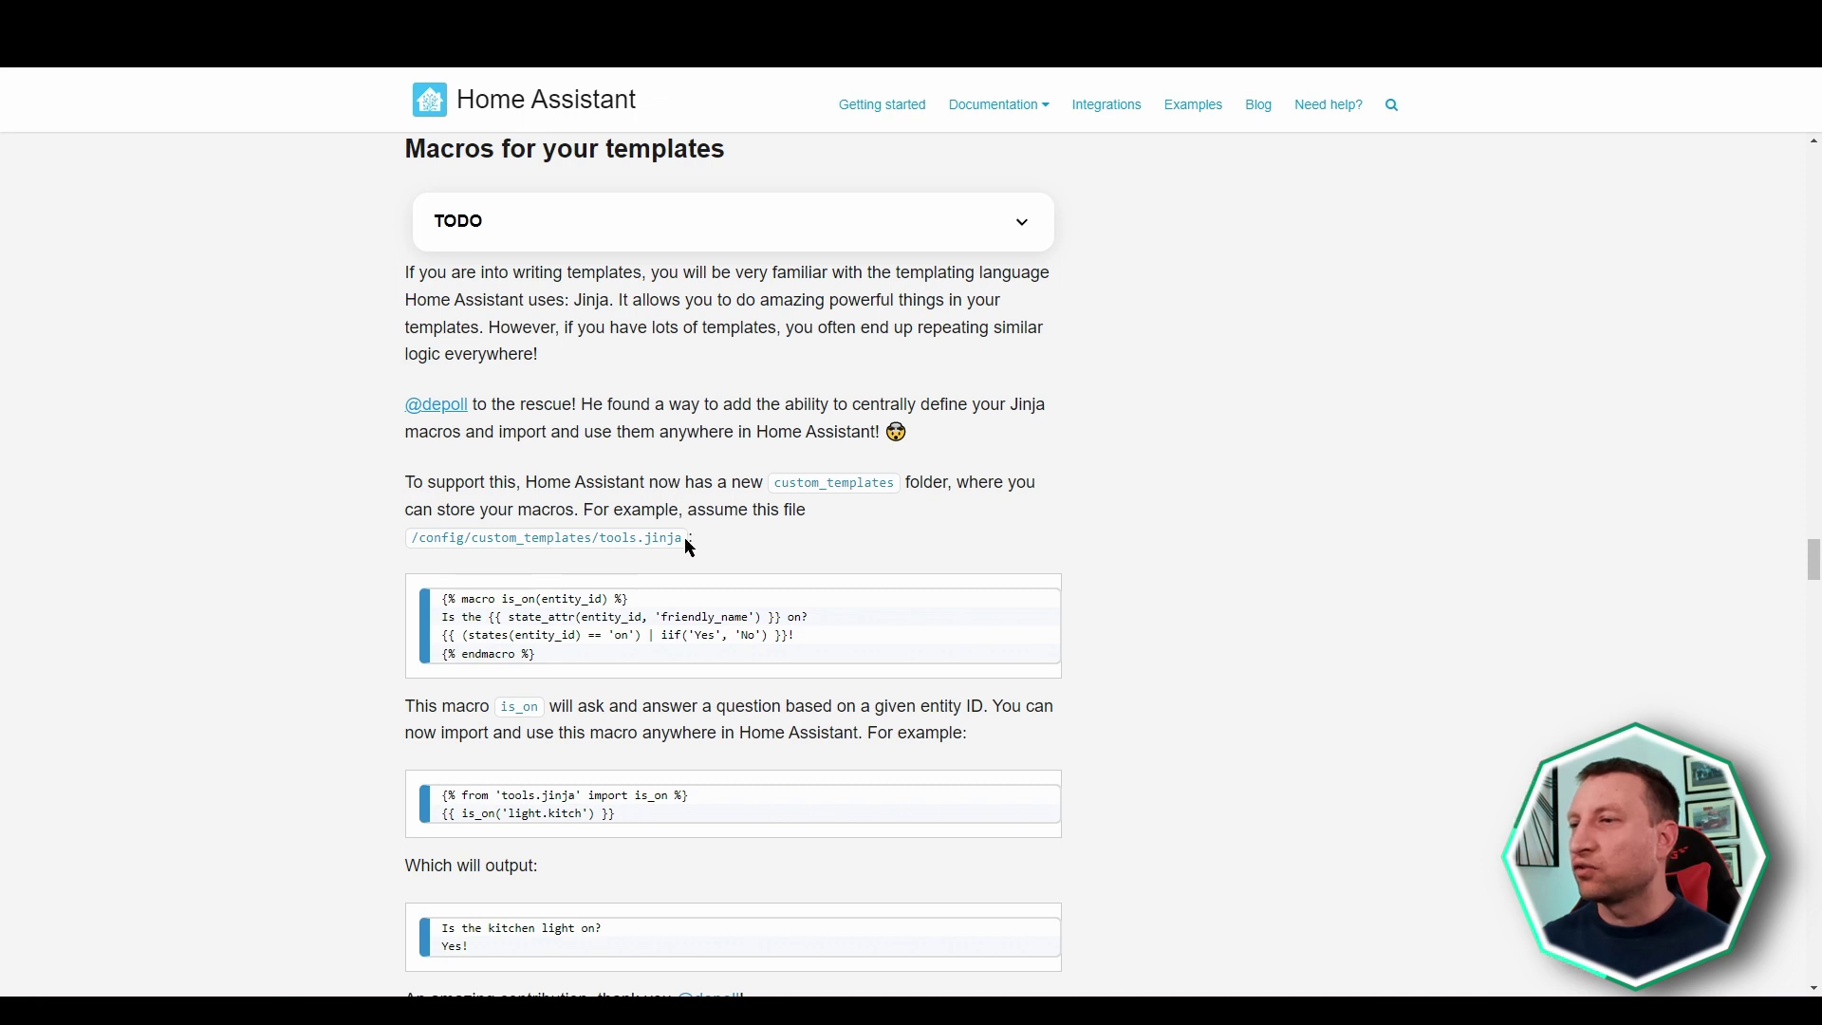
Step: Highlight custom_templates and tools.jinja in the example file path
{"action": "left_click_drag", "start_coordinate": [684, 538], "coordinate": [429, 556]}
{"action": "left_click", "coordinate": [575, 544]}
{"action": "left_click", "coordinate": [470, 537]}
{"action": "left_click", "coordinate": [649, 532]}
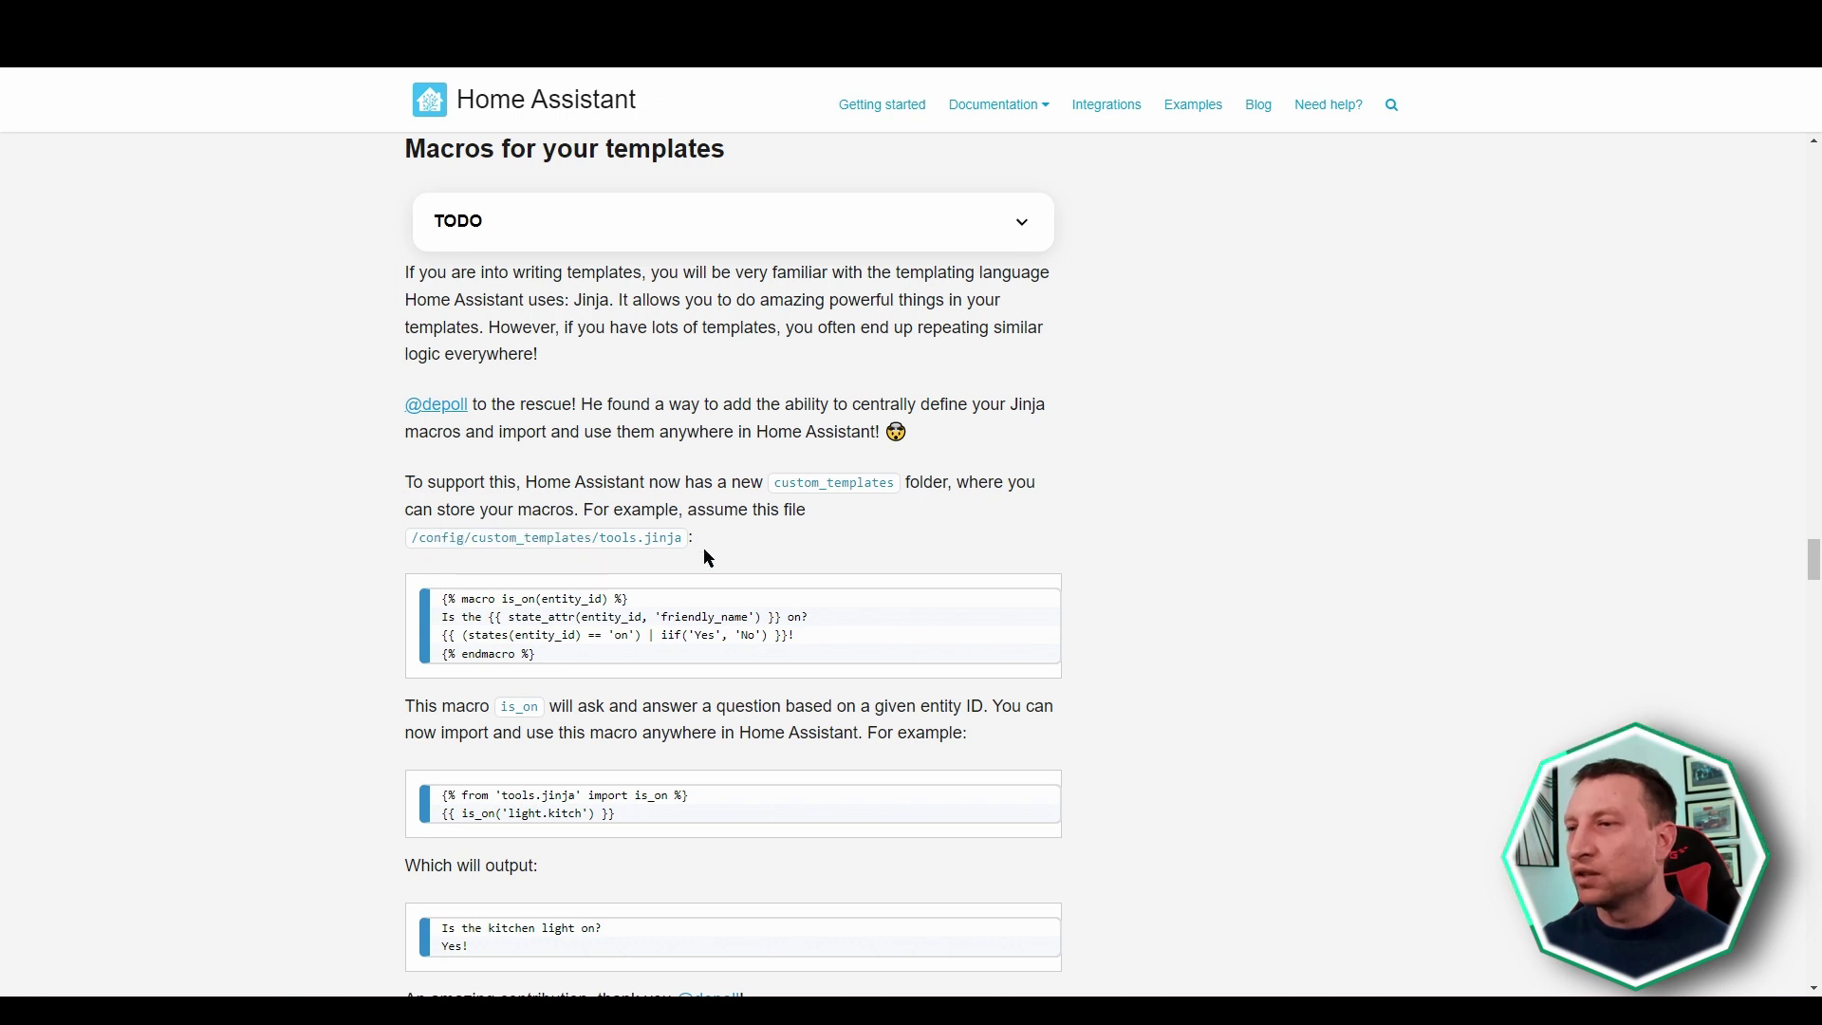
Step: Highlight the macro code block and the two import example lines
{"action": "scroll", "coordinate": [703, 548], "scroll_direction": "down", "scroll_amount": 1}
{"action": "left_click_drag", "start_coordinate": [442, 513], "coordinate": [555, 550]}
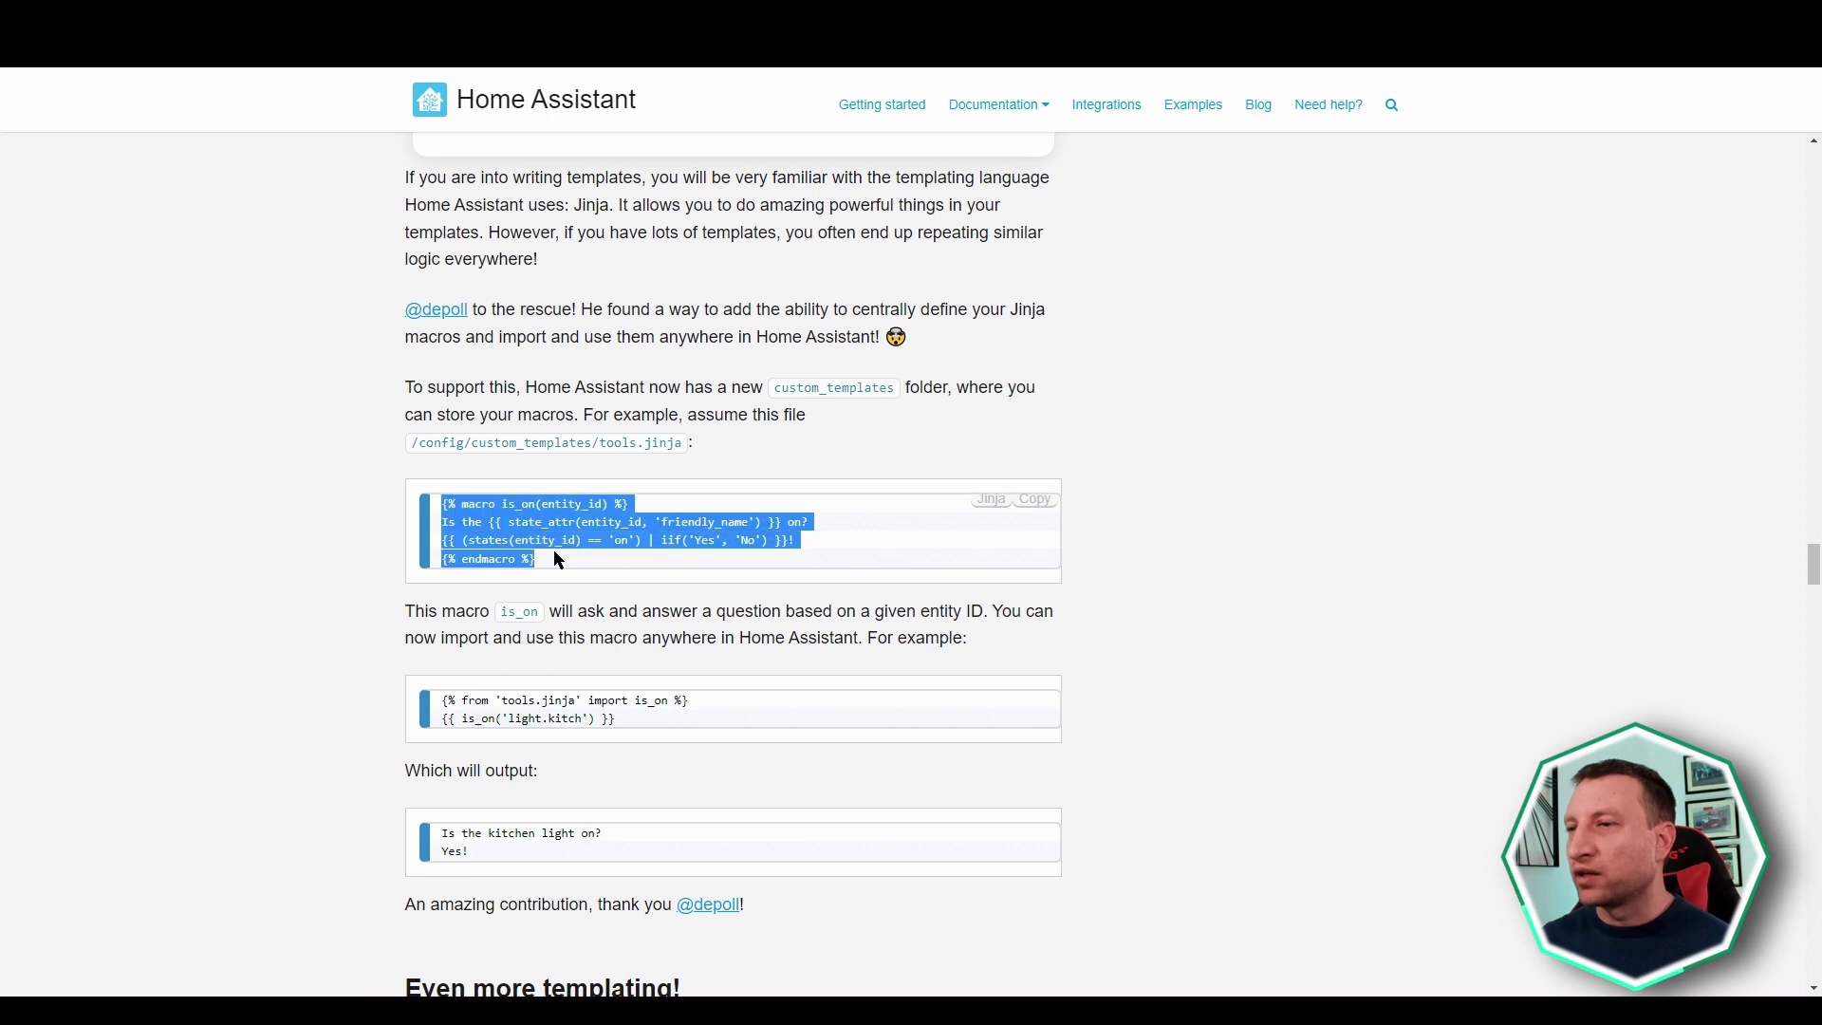
{"action": "left_click", "coordinate": [554, 550]}
{"action": "scroll", "coordinate": [640, 551], "scroll_direction": "down", "scroll_amount": 3}
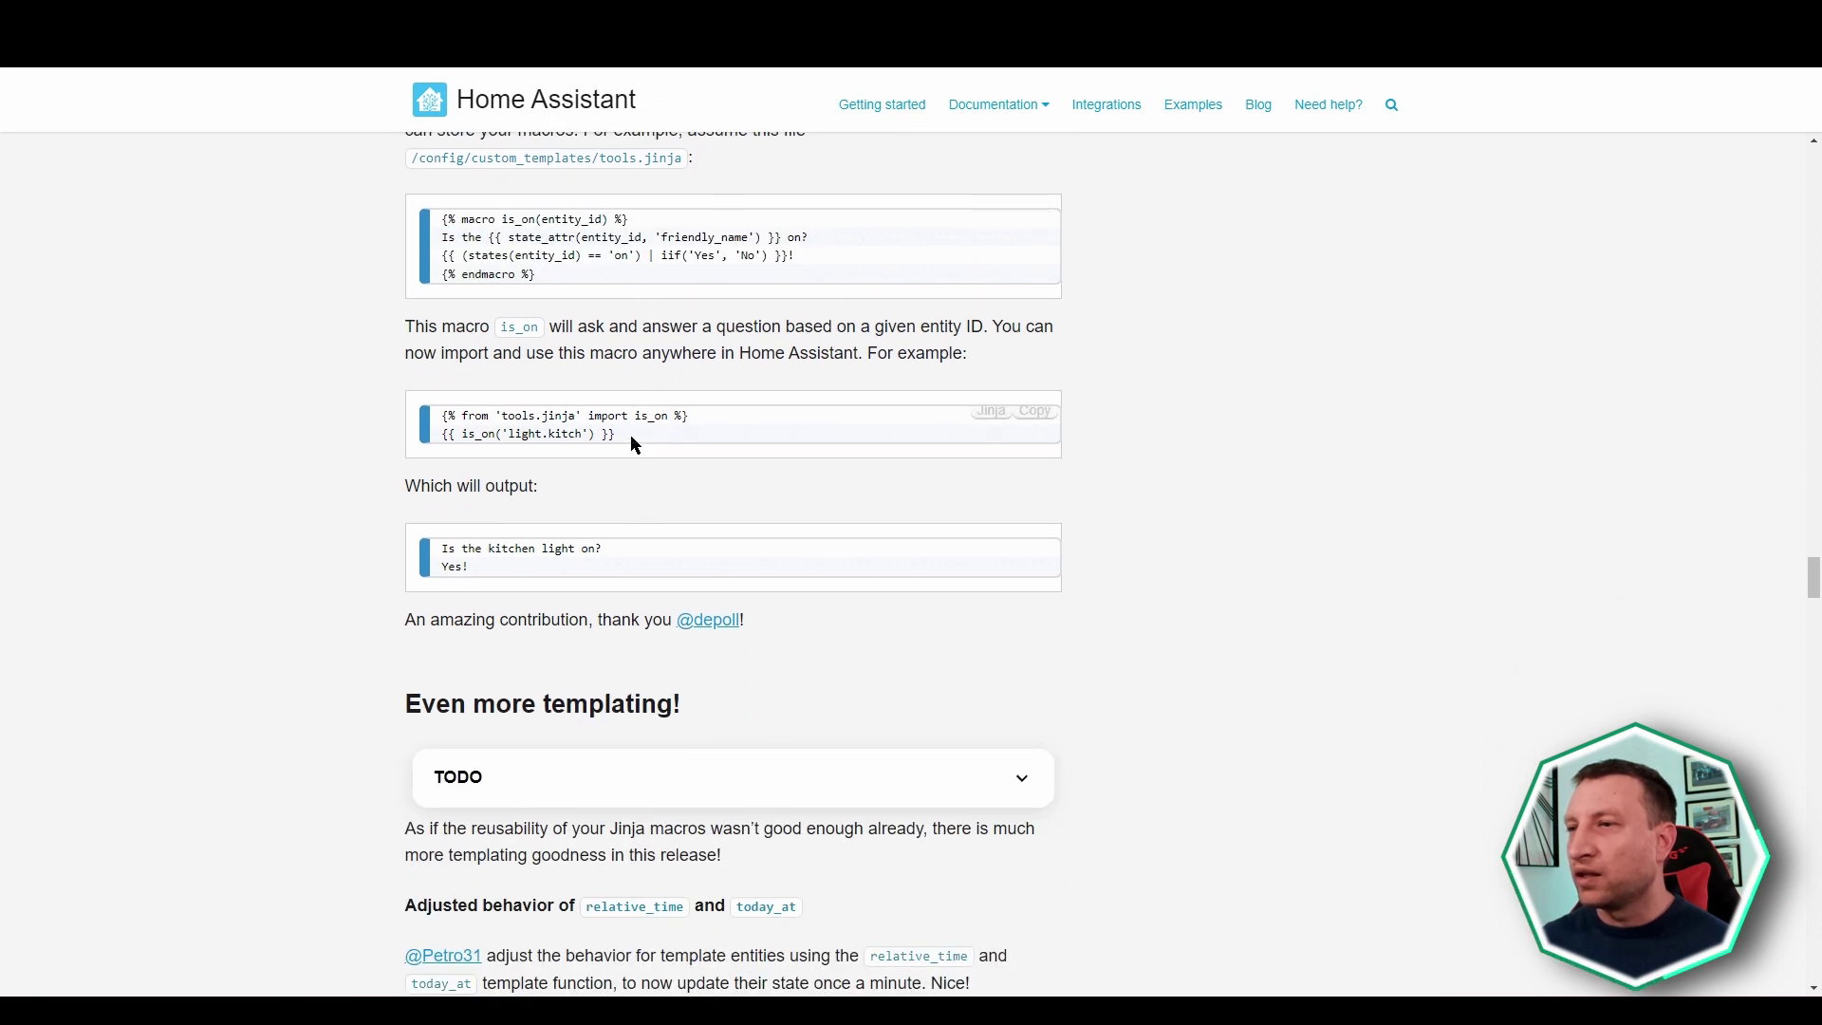
{"action": "left_click_drag", "start_coordinate": [626, 434], "coordinate": [442, 427]}
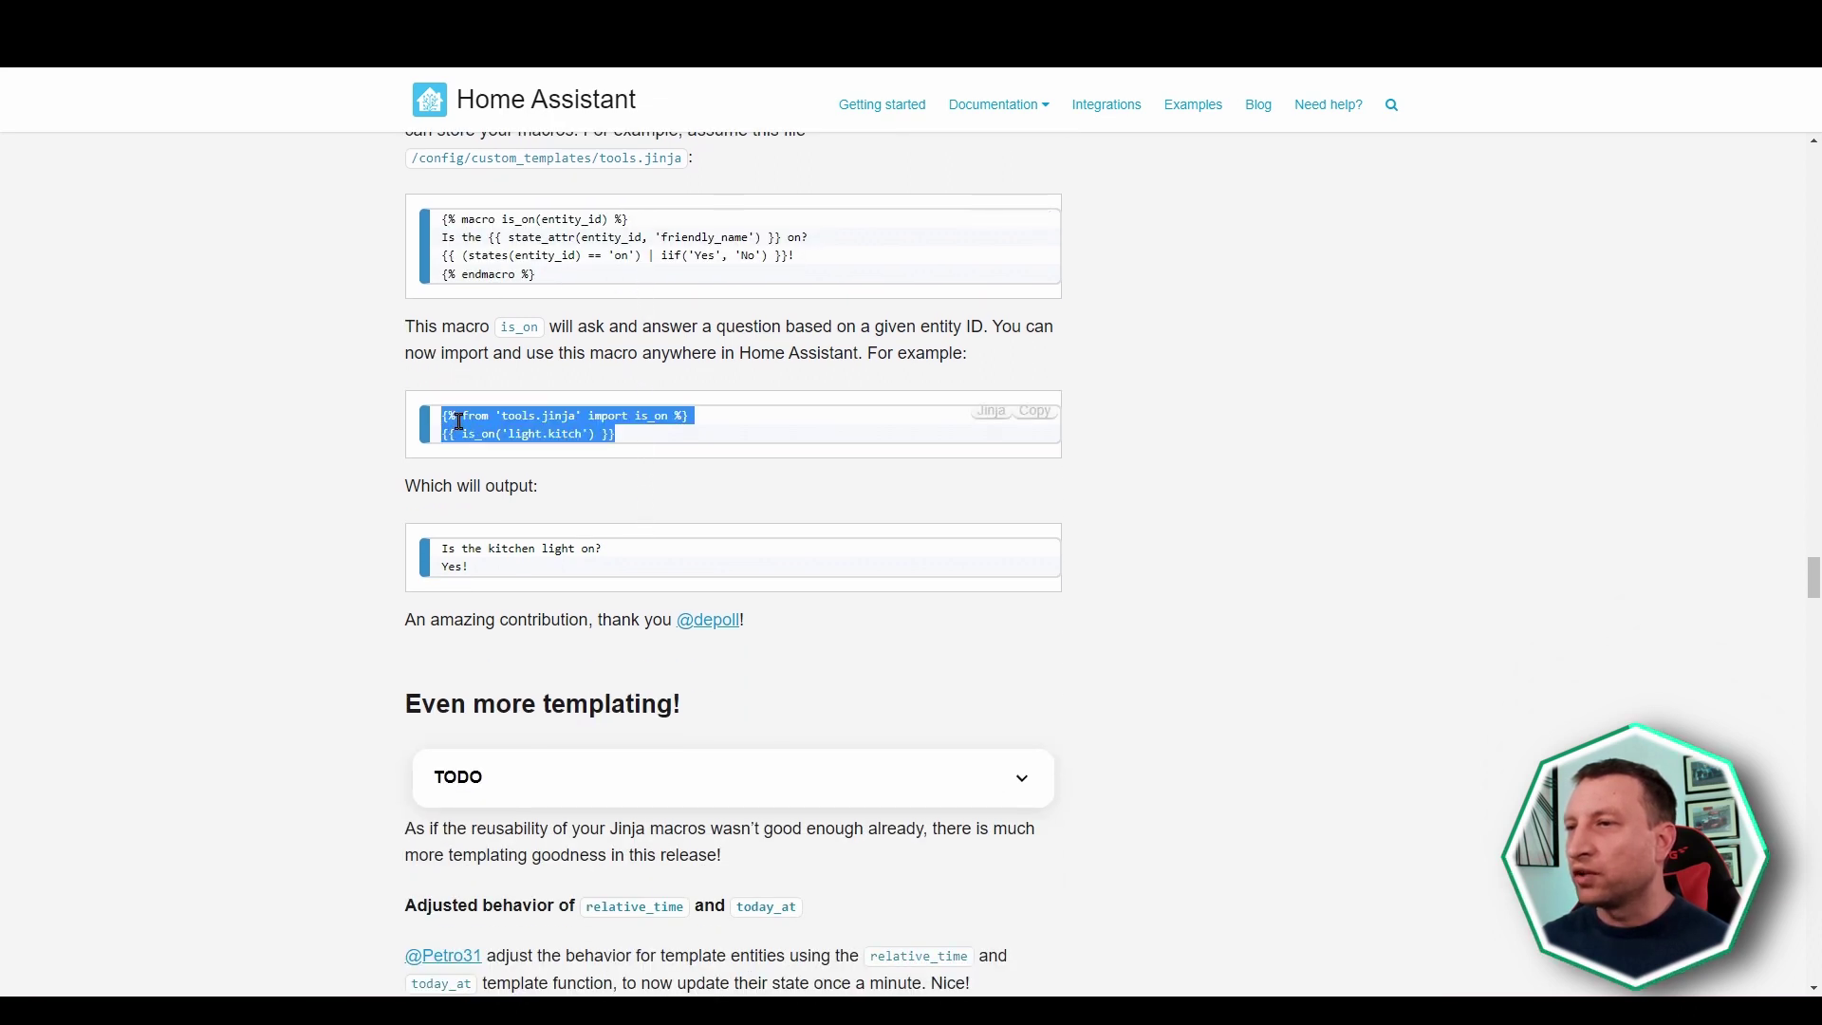
{"action": "left_click", "coordinate": [571, 349]}
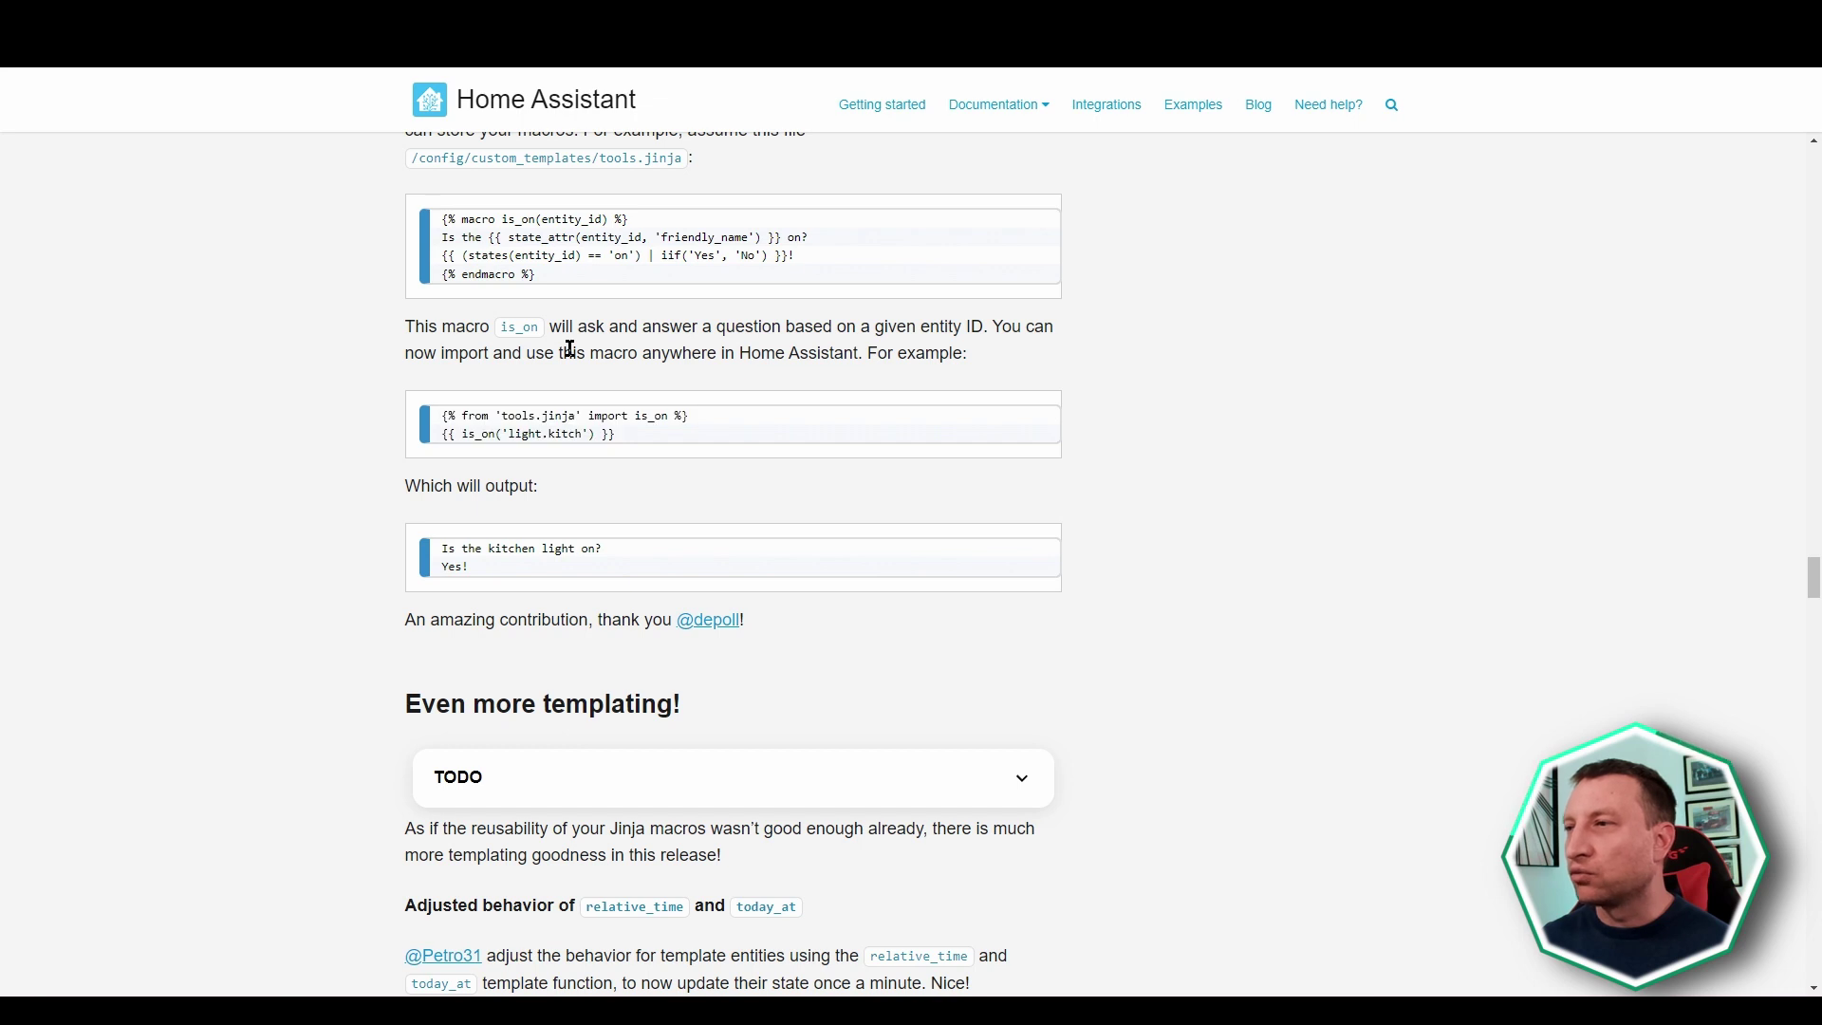
{"action": "scroll", "coordinate": [612, 366], "scroll_direction": "up", "scroll_amount": 1}
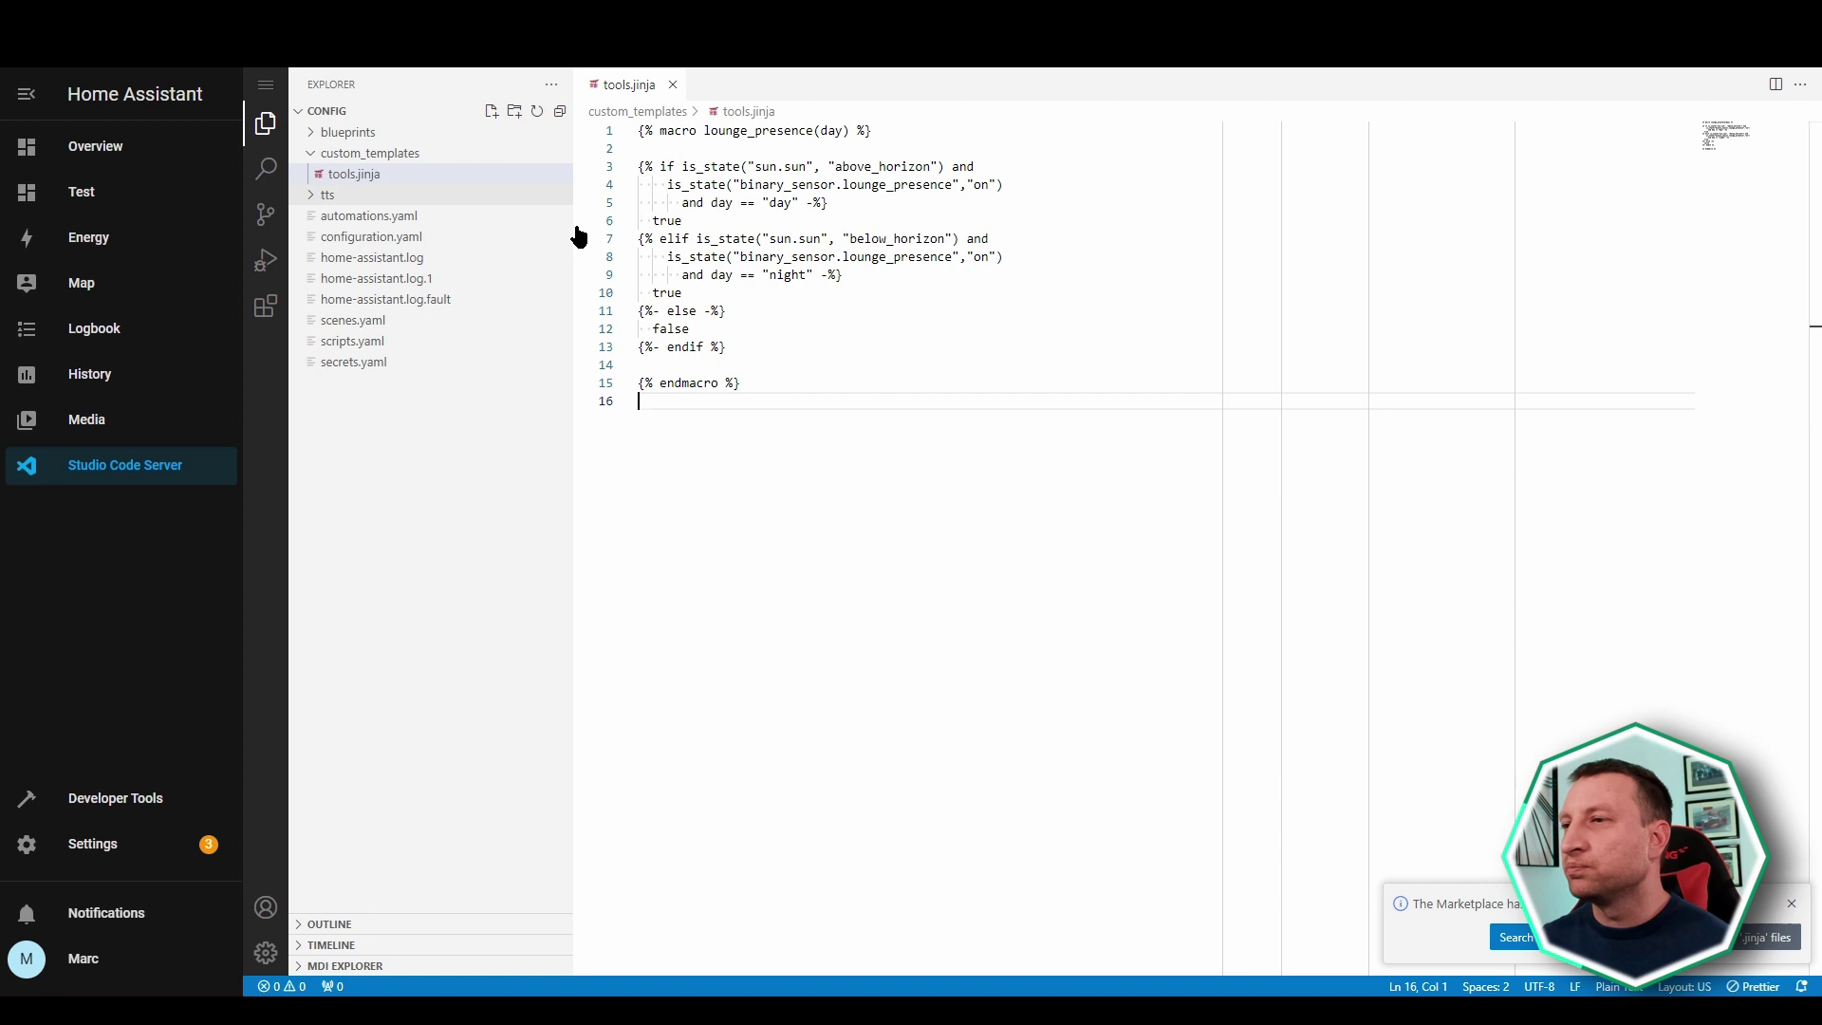
Step: Highlight lounge_presence occurrences in tools.jinja and visit blank lines 2, 14 and 16
{"action": "left_click", "coordinate": [732, 147]}
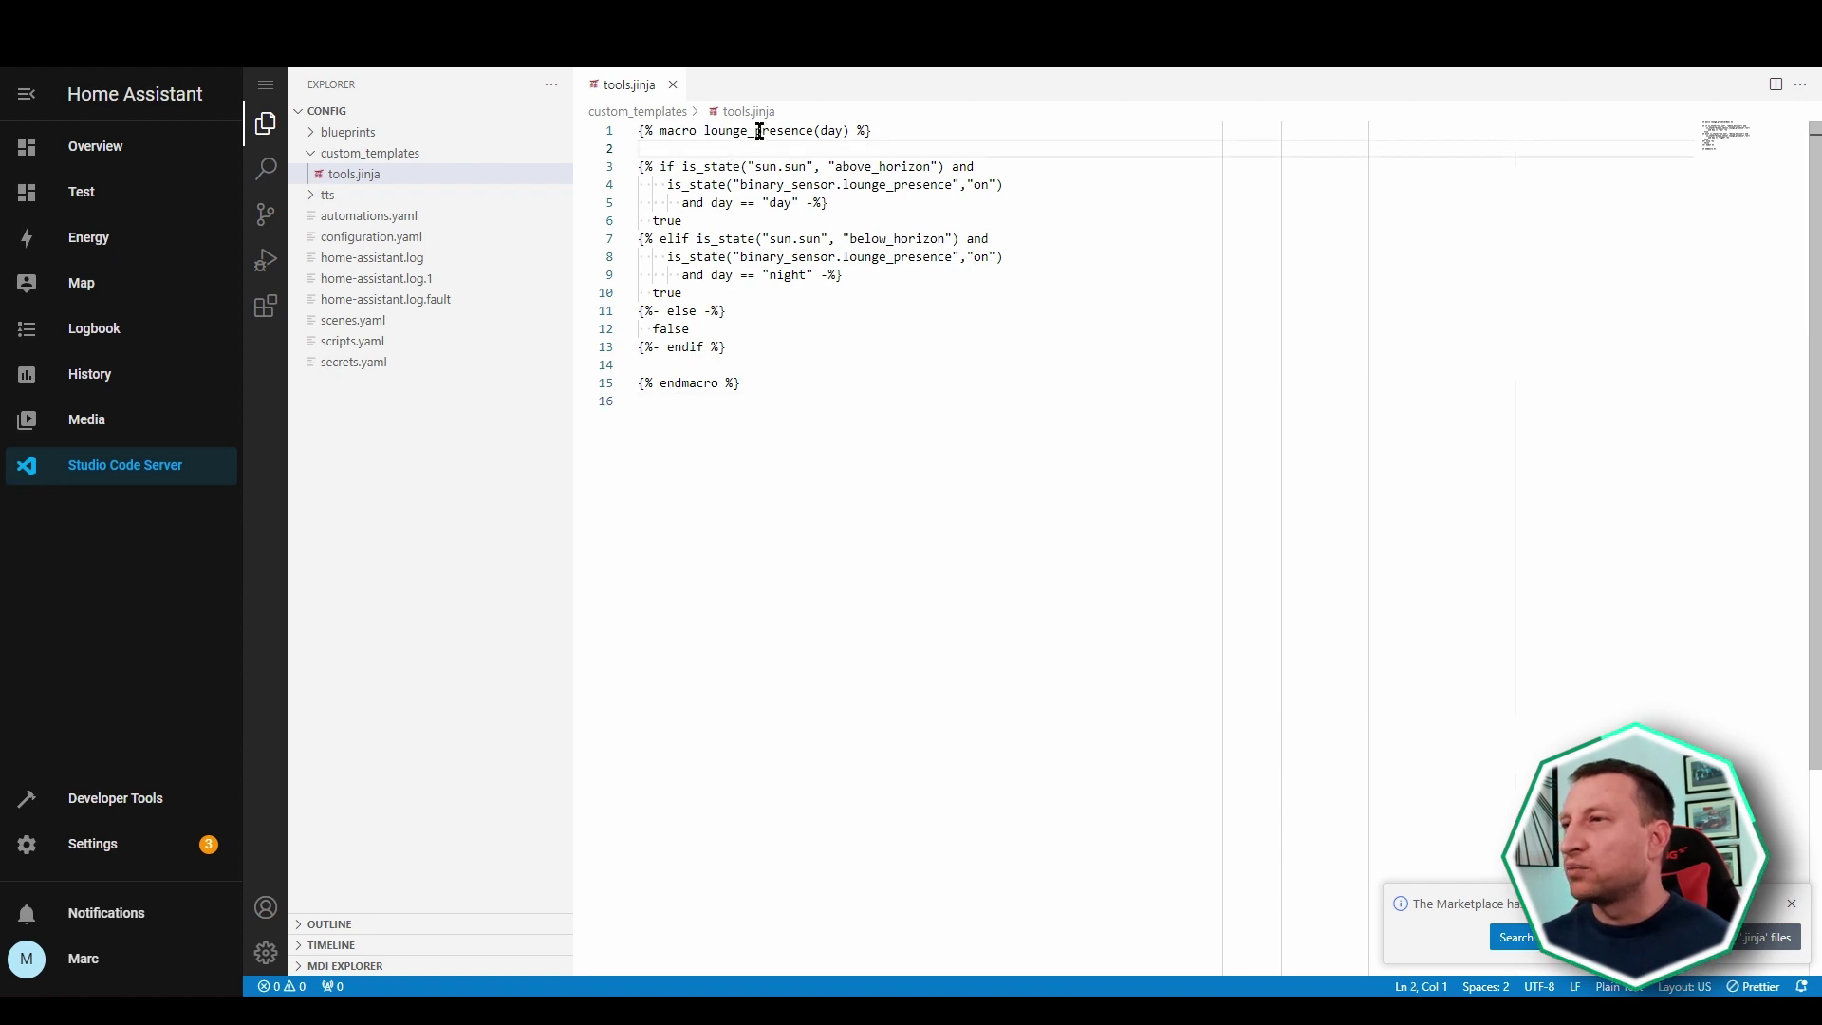
{"action": "double_click", "coordinate": [759, 130]}
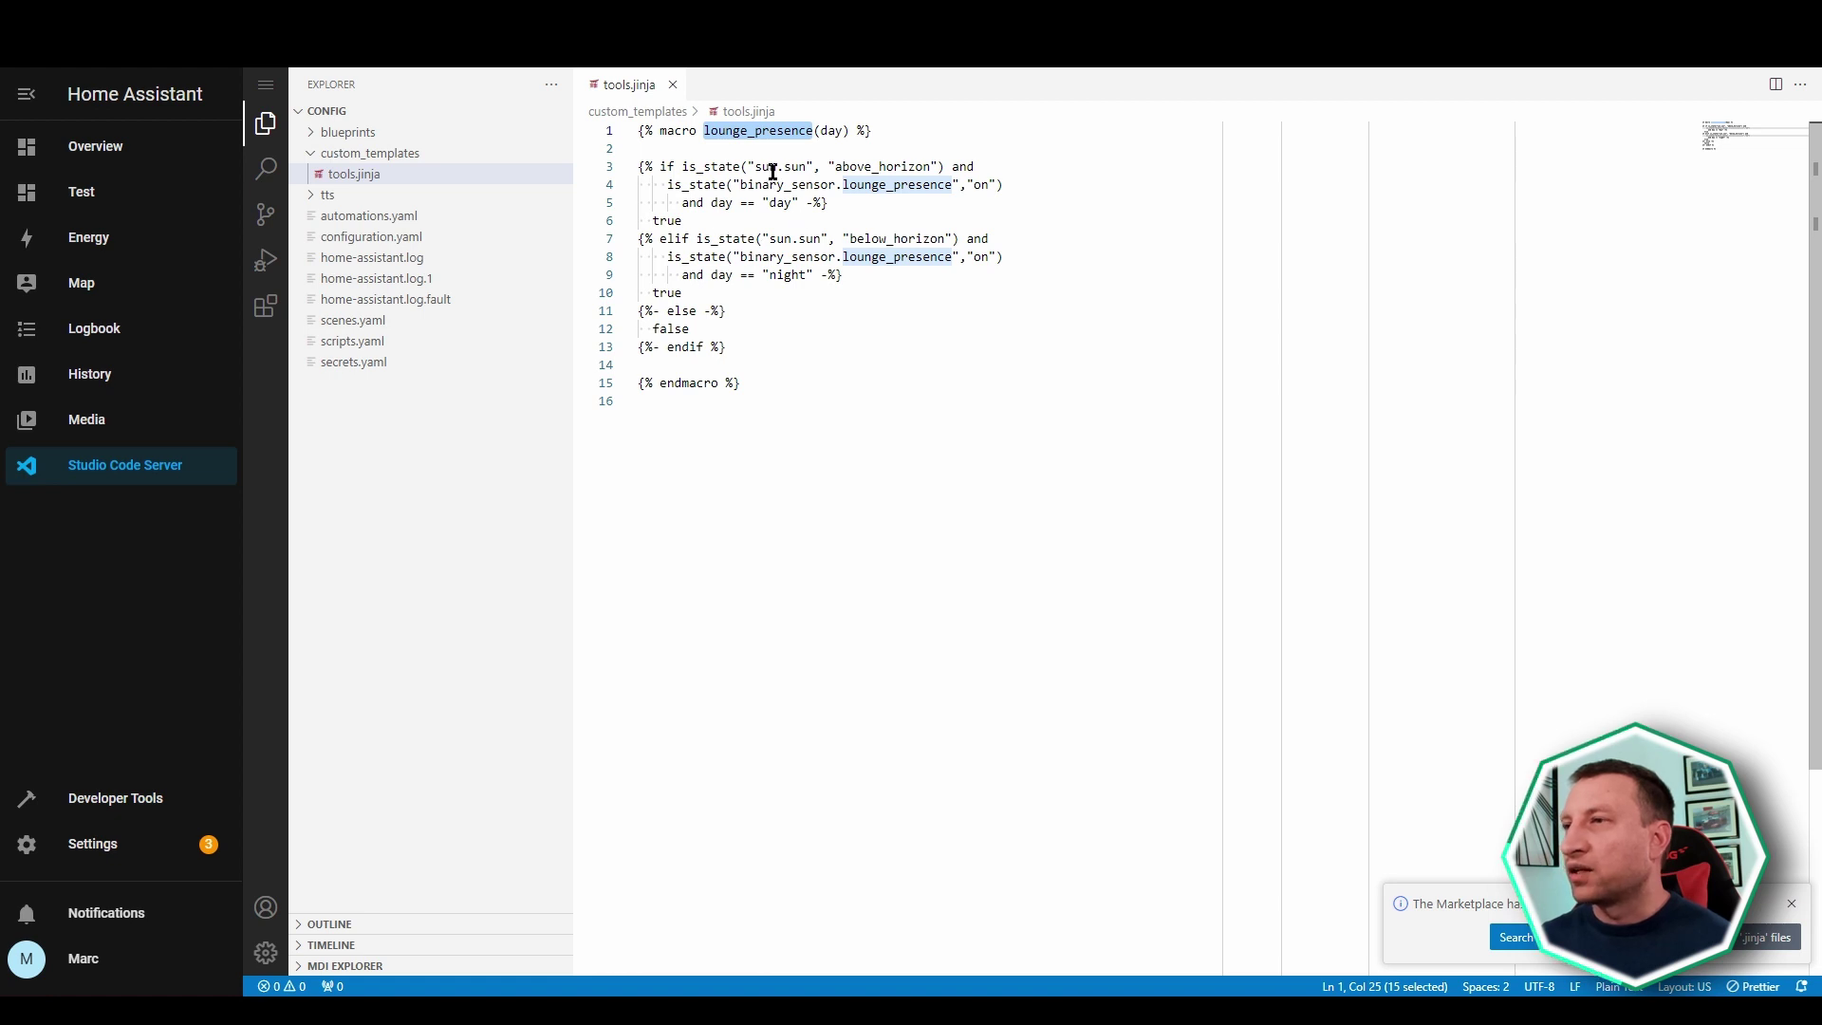
{"action": "left_click", "coordinate": [681, 147]}
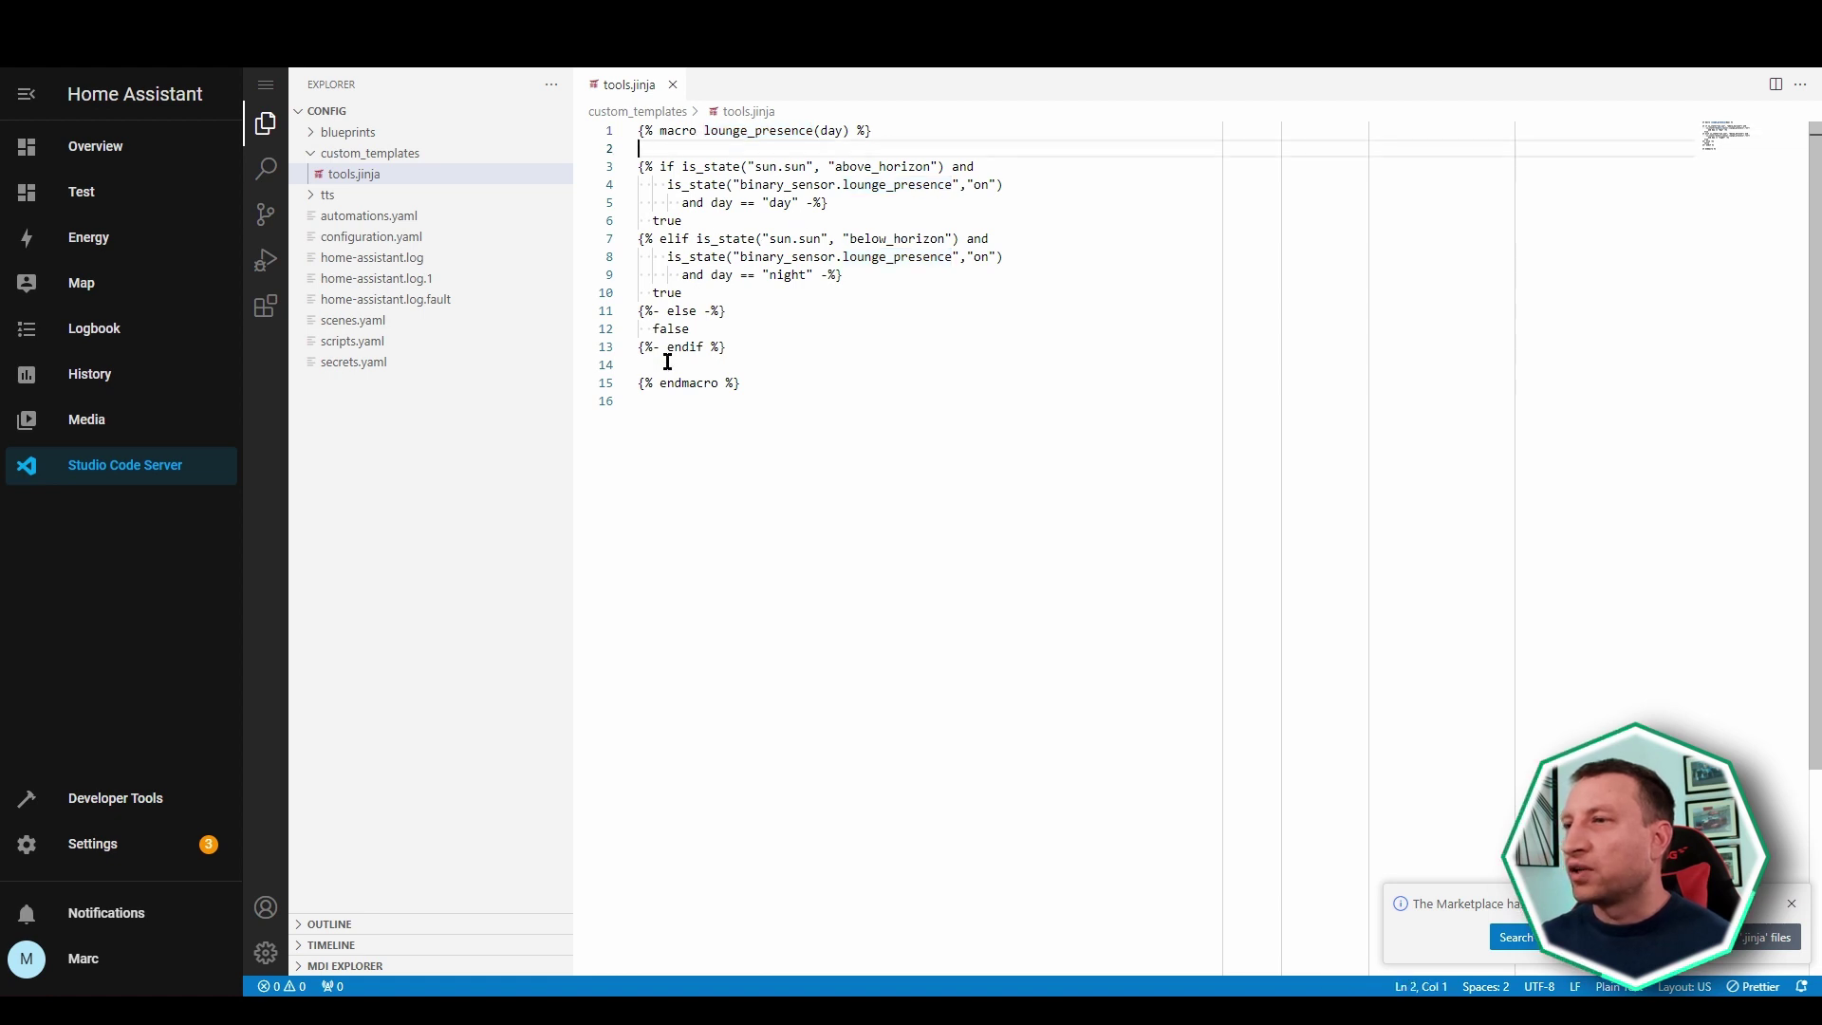
{"action": "left_click", "coordinate": [667, 364]}
{"action": "left_click", "coordinate": [667, 146]}
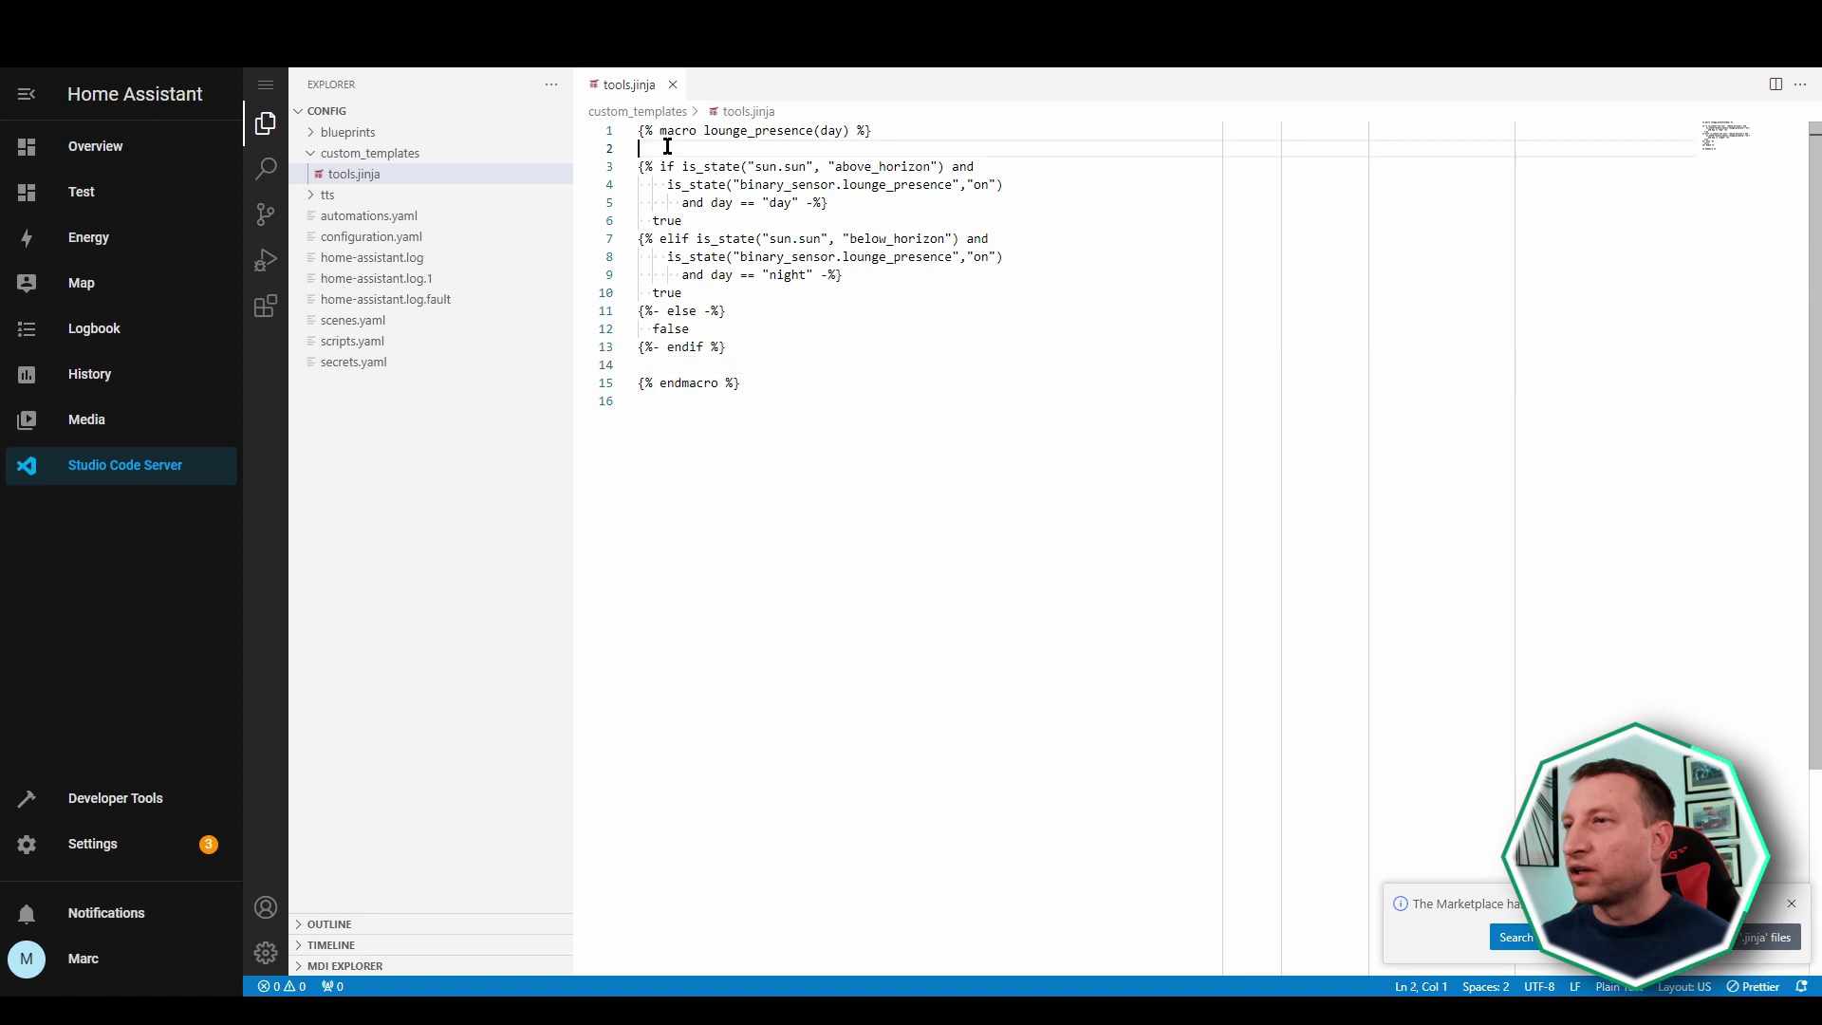
{"action": "left_click", "coordinate": [671, 365]}
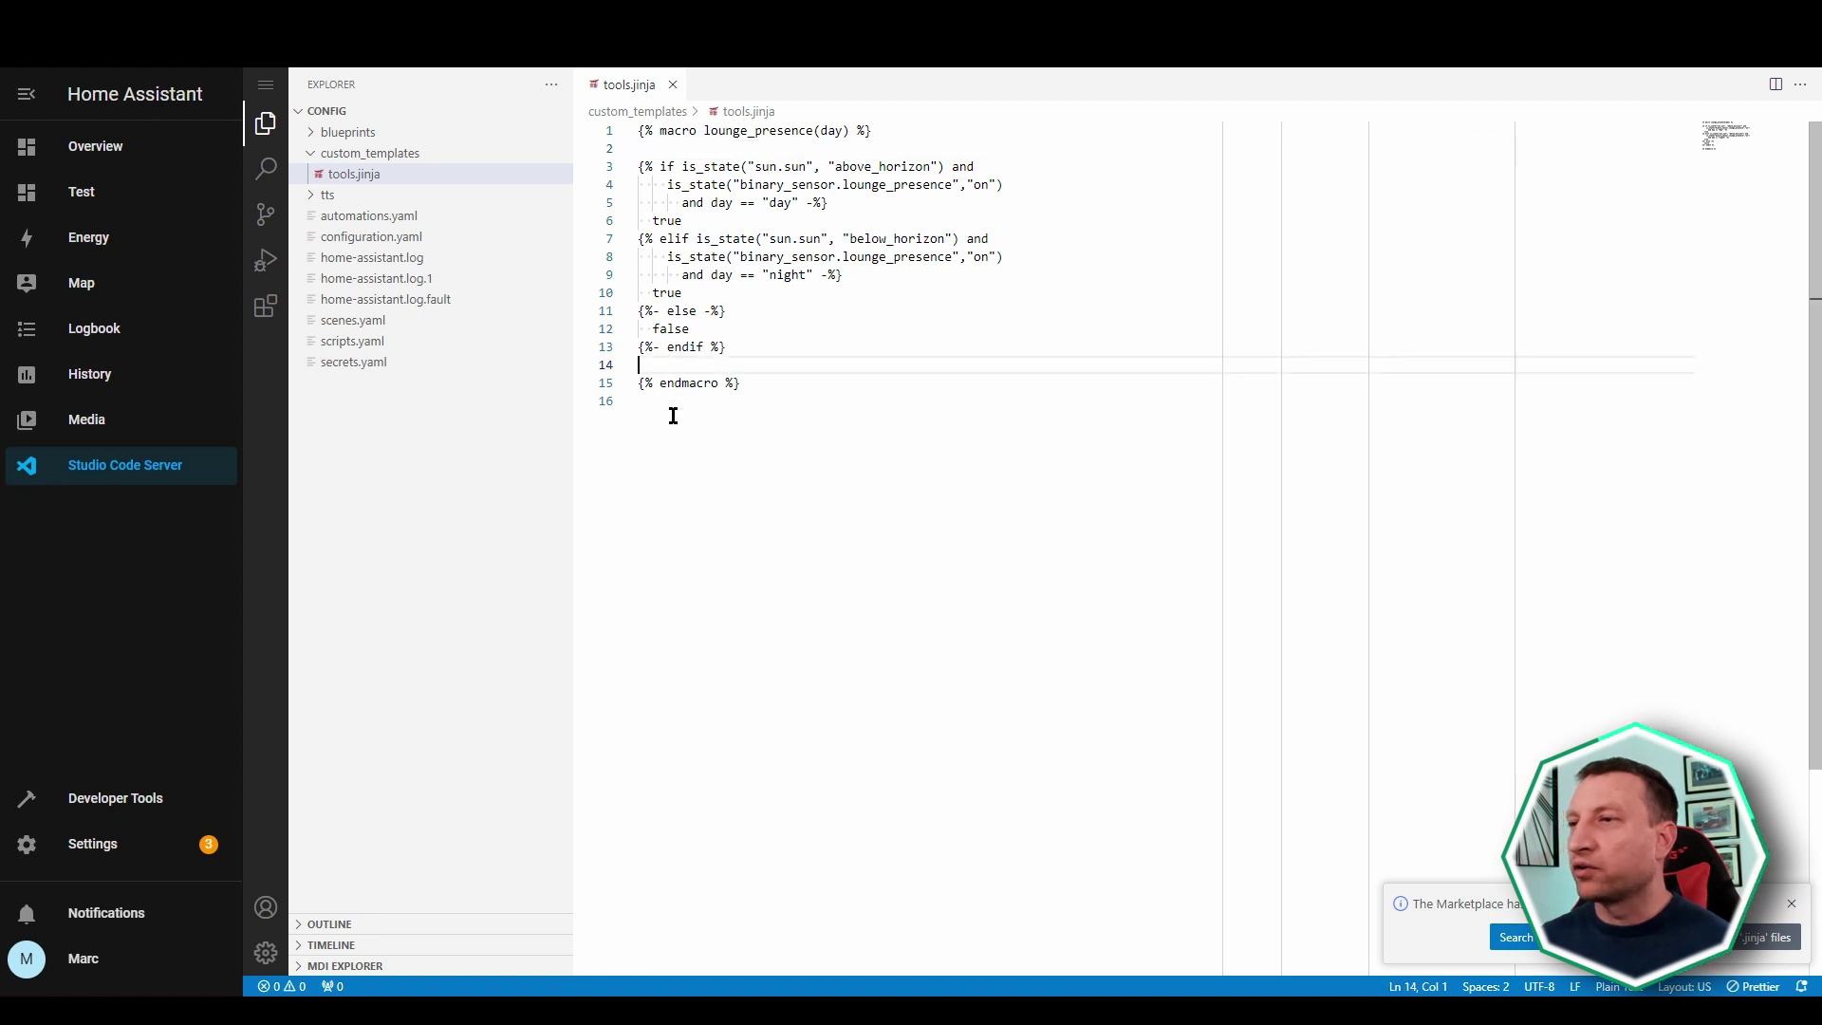
{"action": "left_click", "coordinate": [672, 408]}
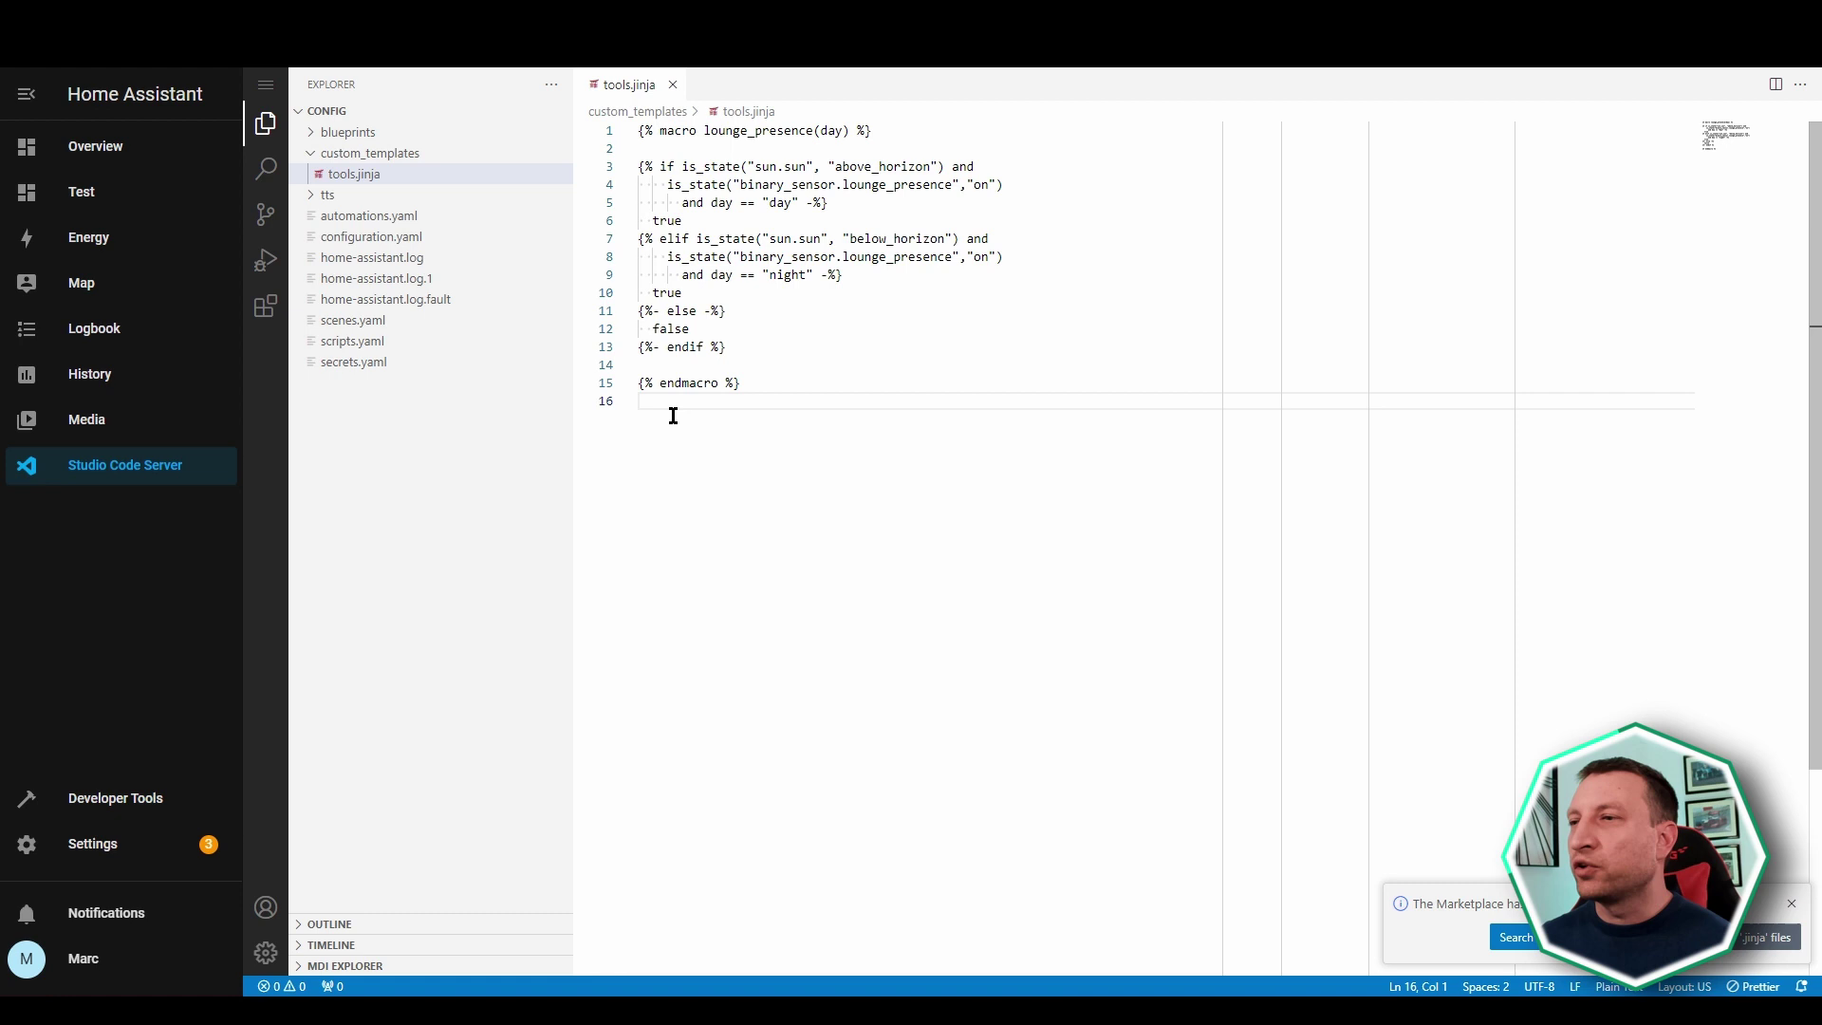
Step: Reload ALL YAML CONFIGURATION from the Developer Tools YAML tab
{"action": "left_click", "coordinate": [114, 799]}
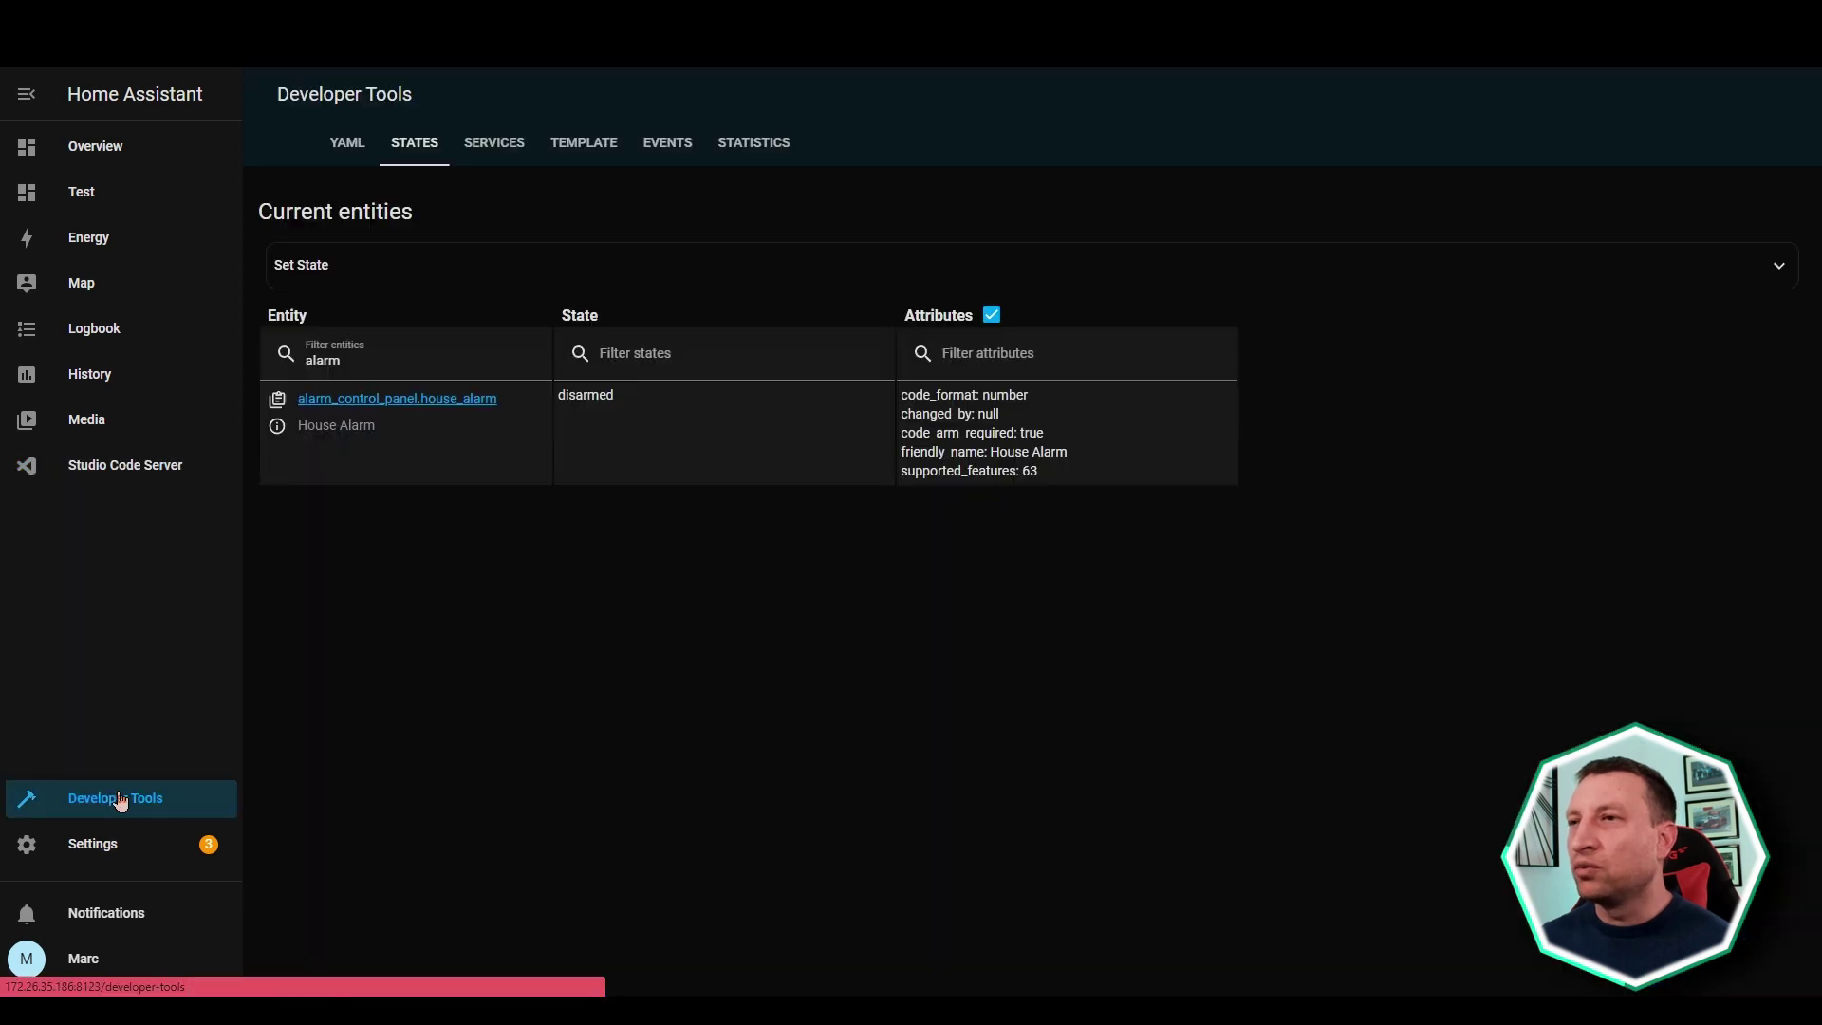
{"action": "left_click", "coordinate": [349, 167]}
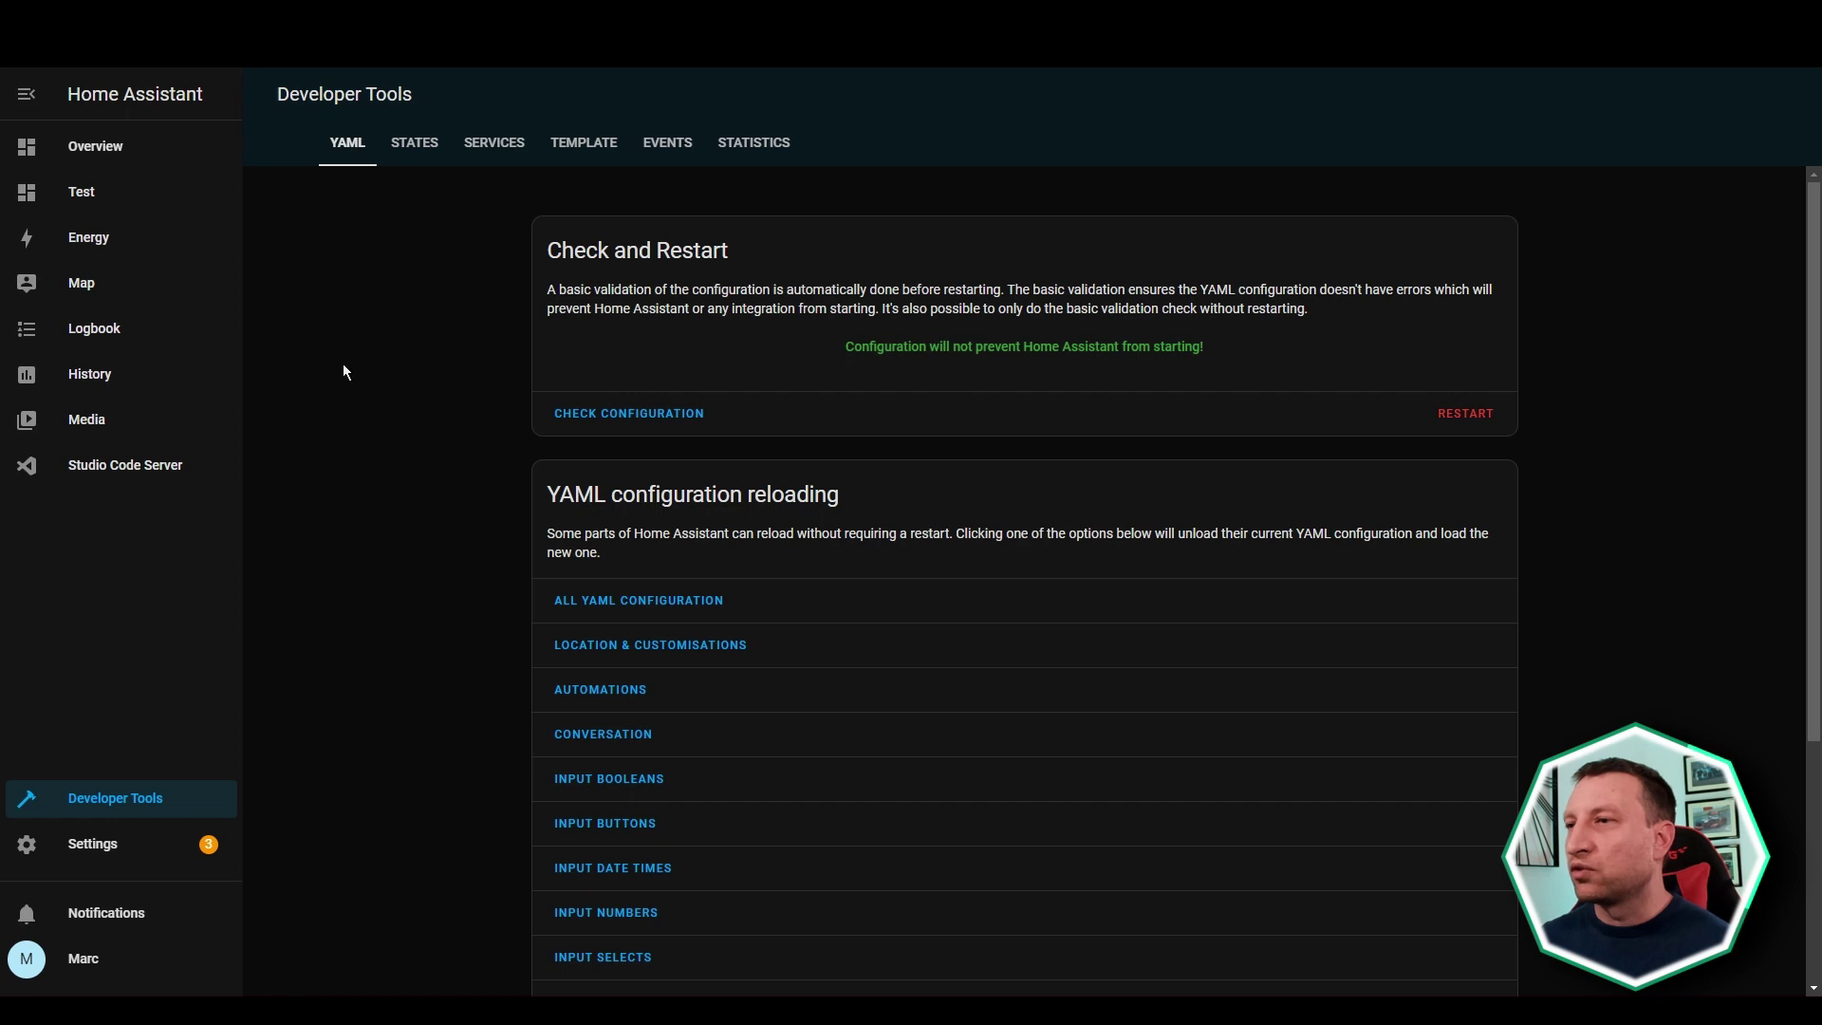
{"action": "left_click", "coordinate": [612, 607]}
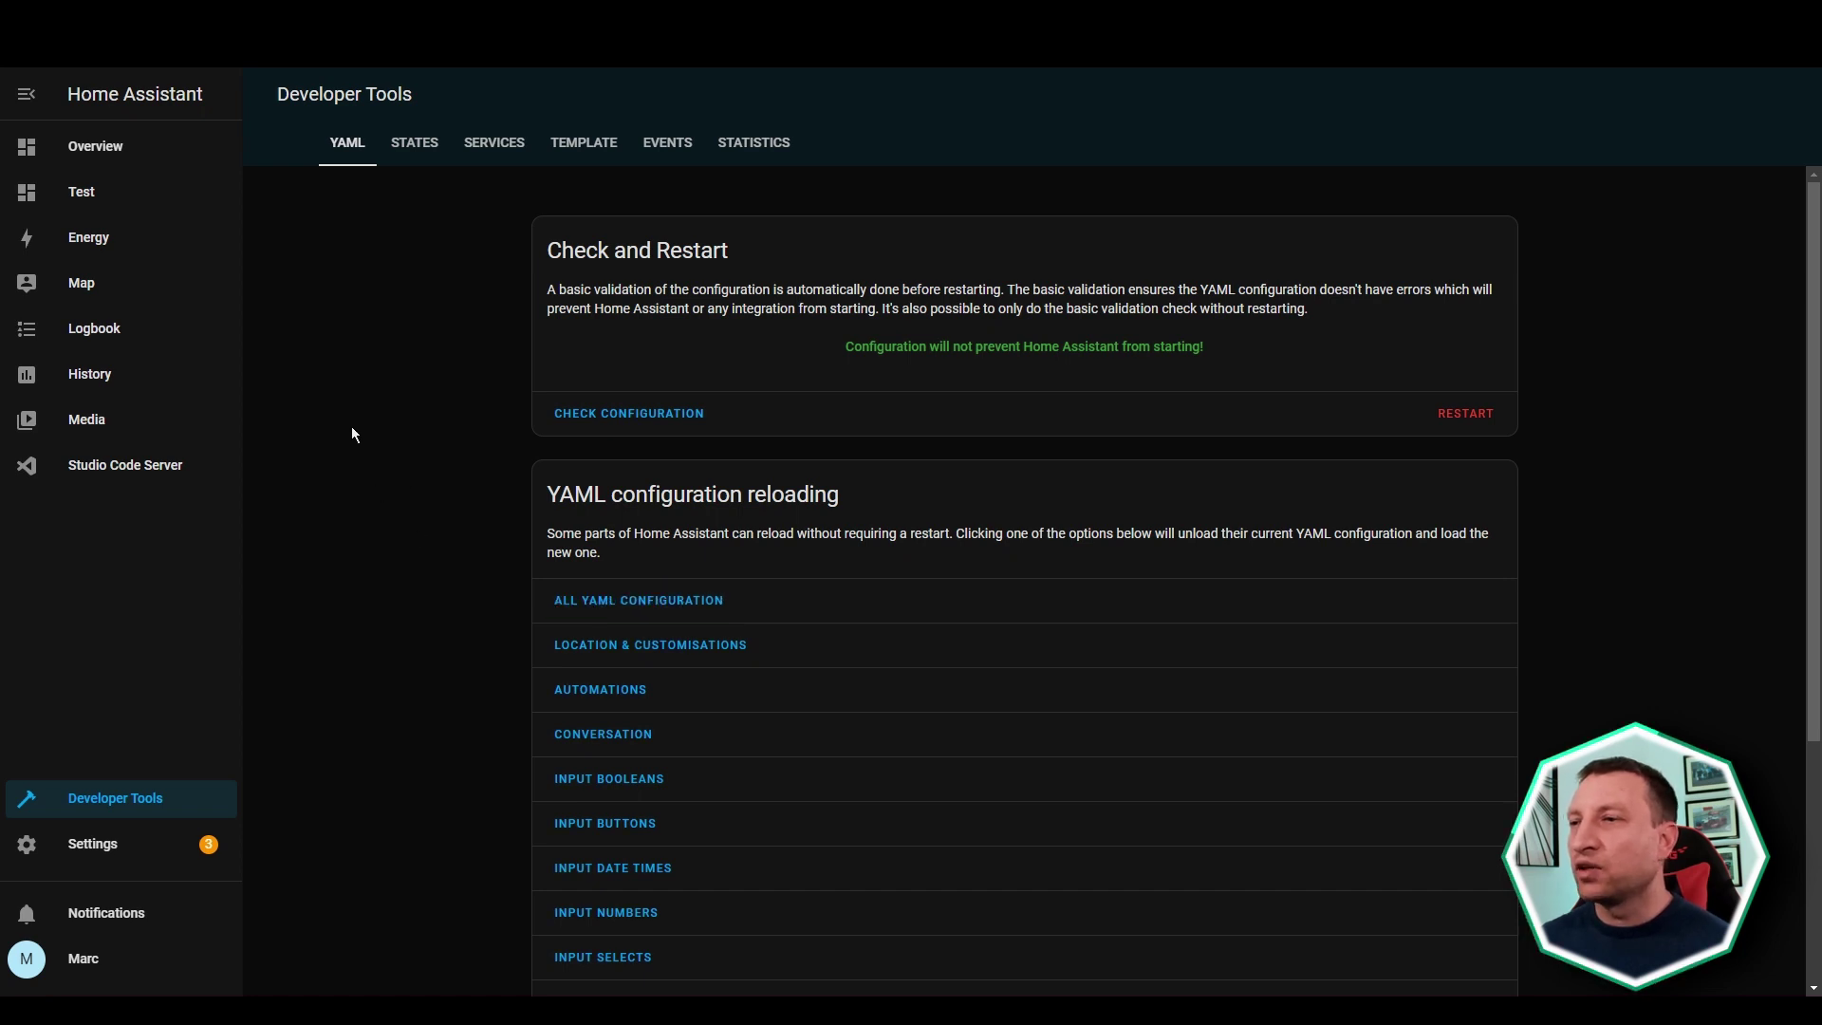
Step: Open the Macro Templates automation and expand its Template condition
{"action": "left_click", "coordinate": [150, 844]}
{"action": "left_click", "coordinate": [873, 575]}
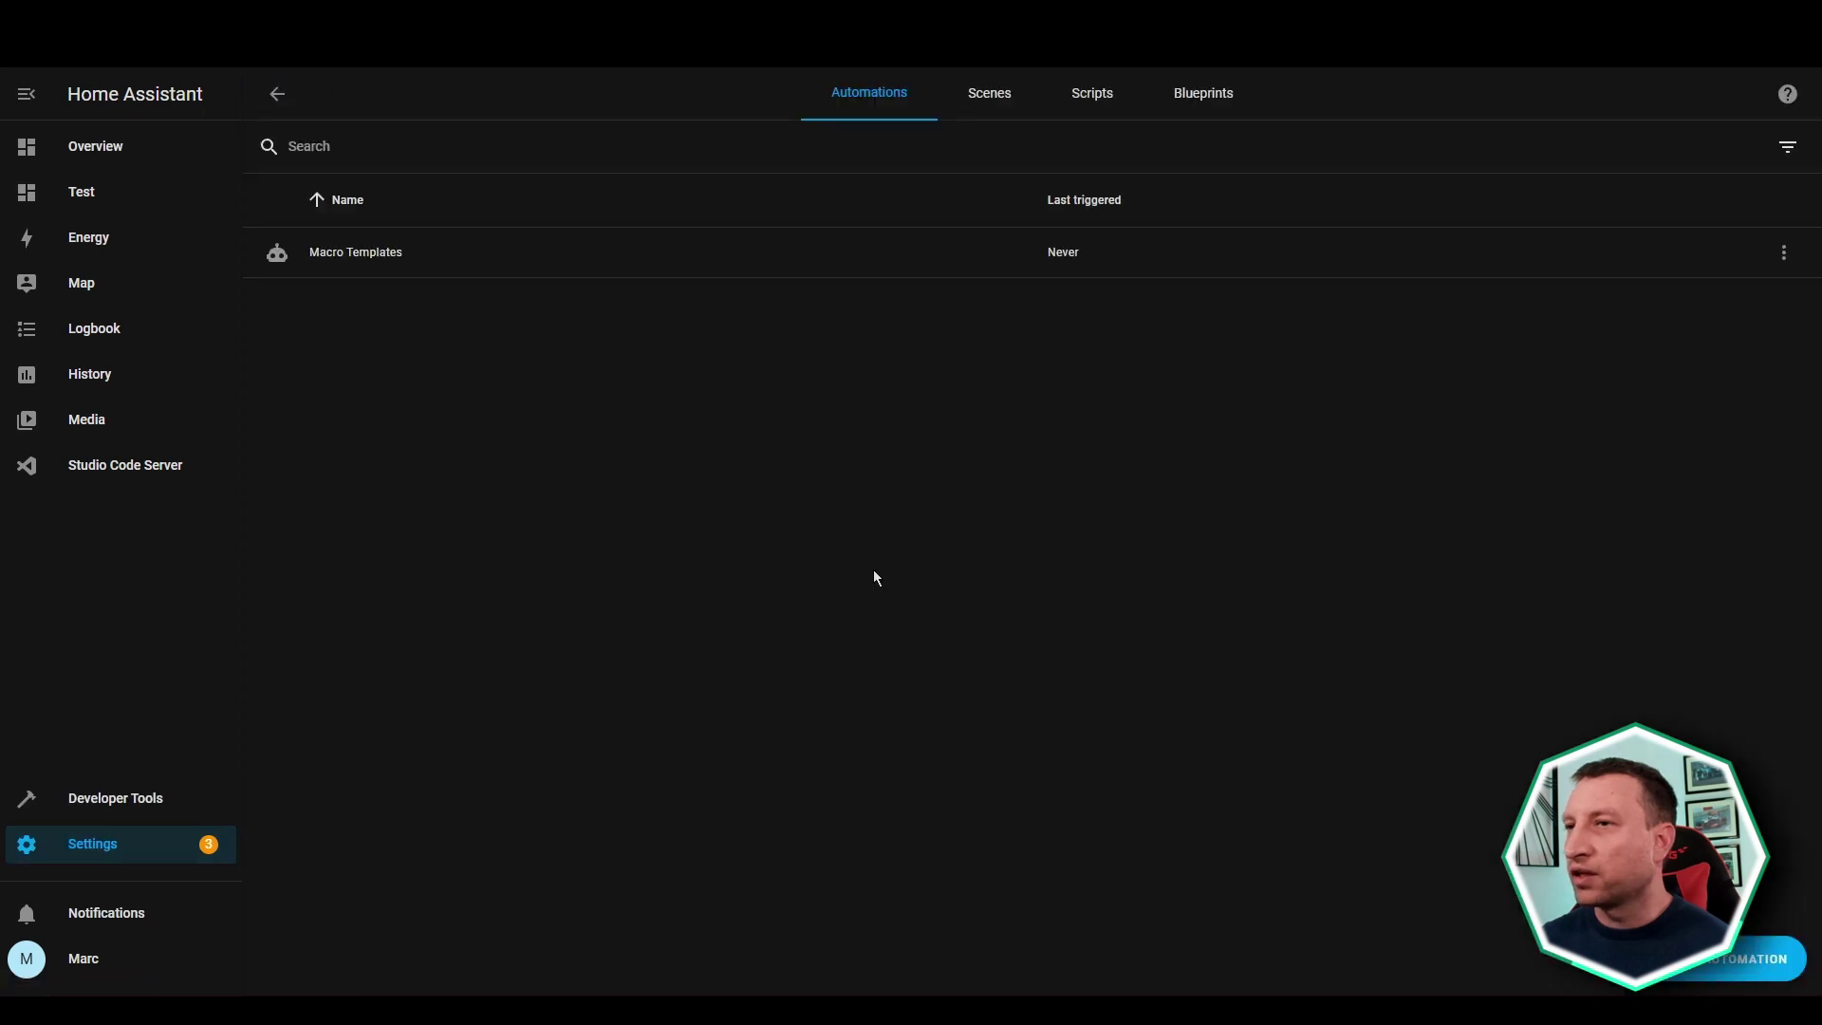
{"action": "left_click", "coordinate": [374, 258]}
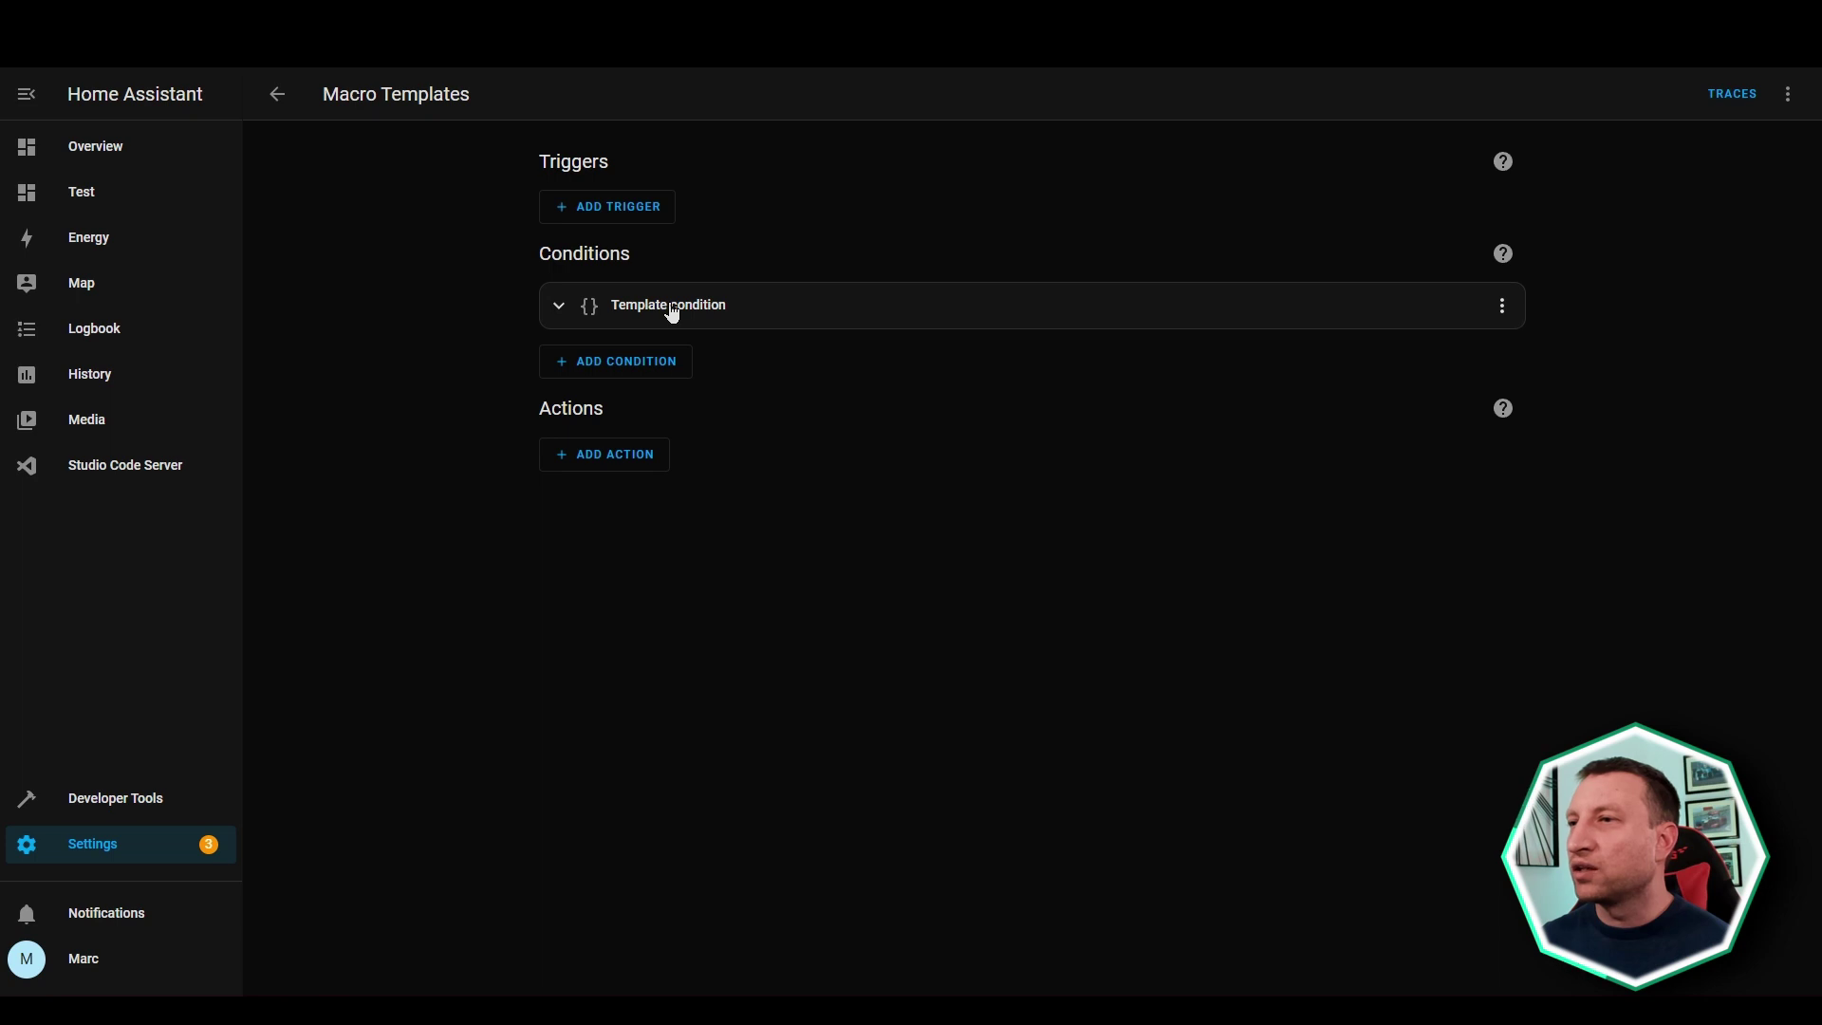
{"action": "left_click", "coordinate": [727, 311]}
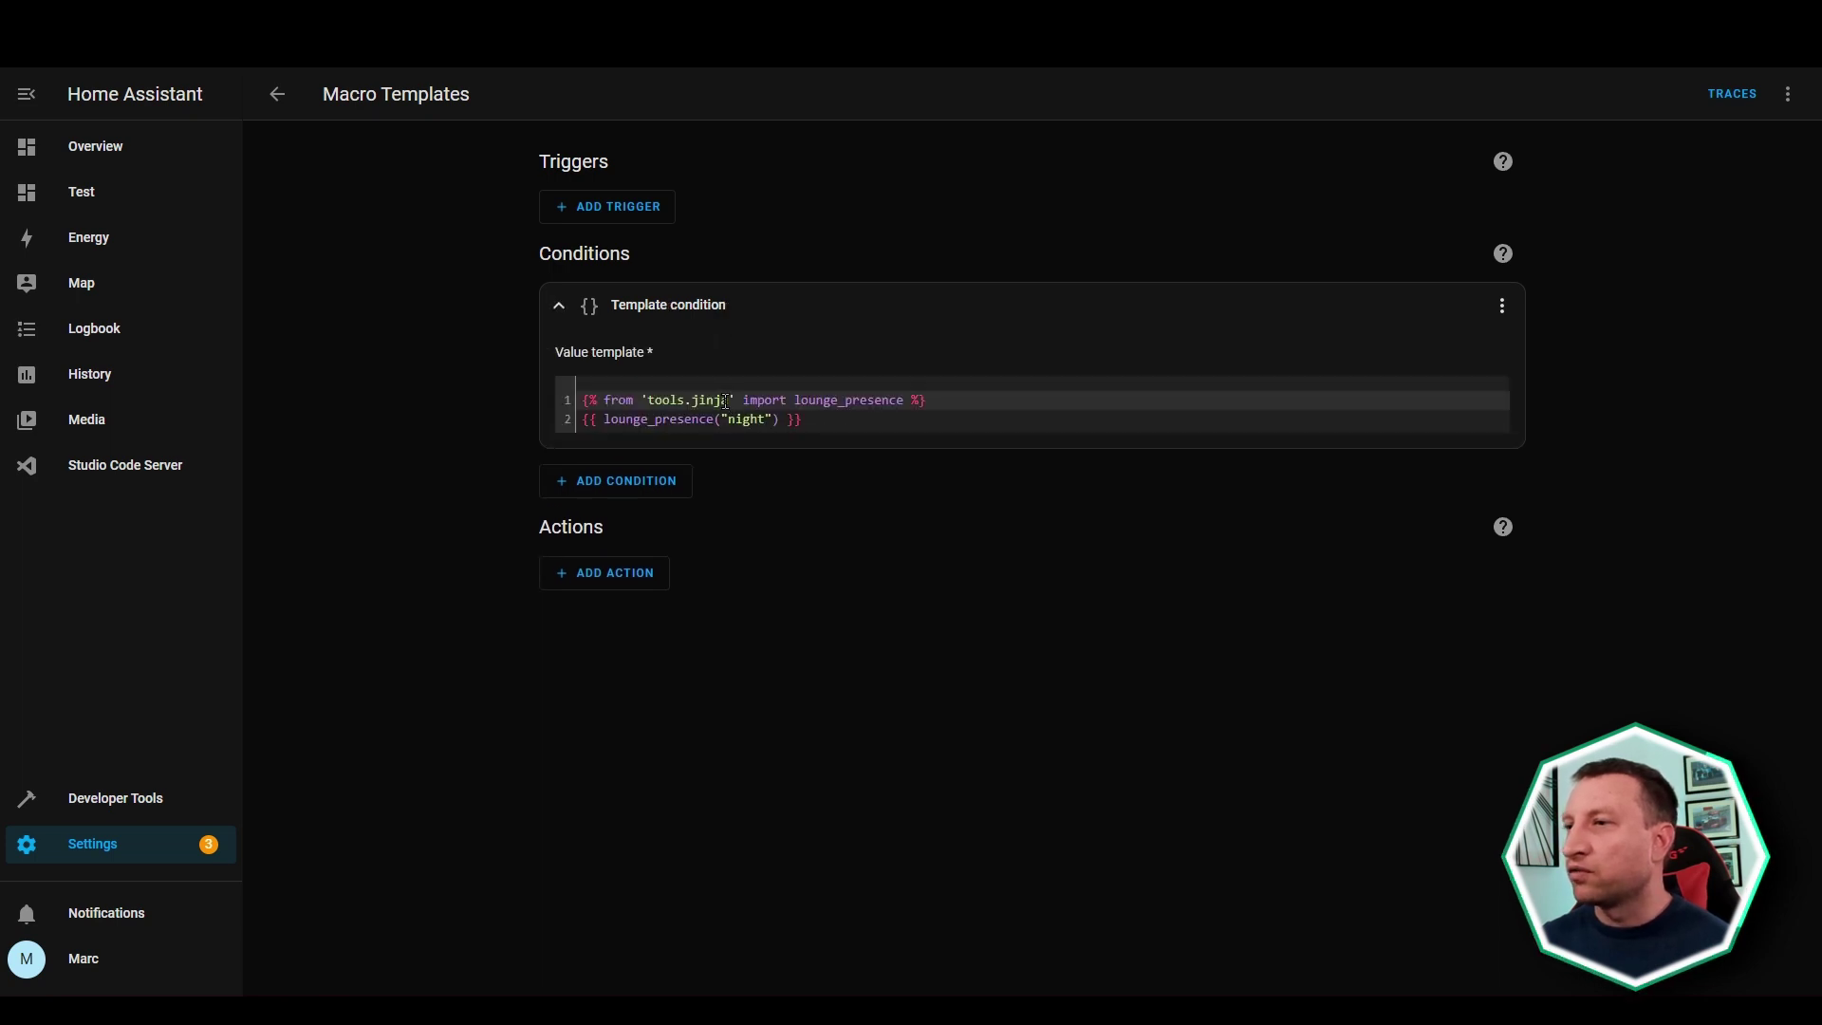
Step: Review the tools.jinja import and the lounge_presence("night") call, adding a closing parenthesis
{"action": "left_click_drag", "start_coordinate": [730, 401], "coordinate": [647, 401]}
{"action": "left_click", "coordinate": [818, 405]}
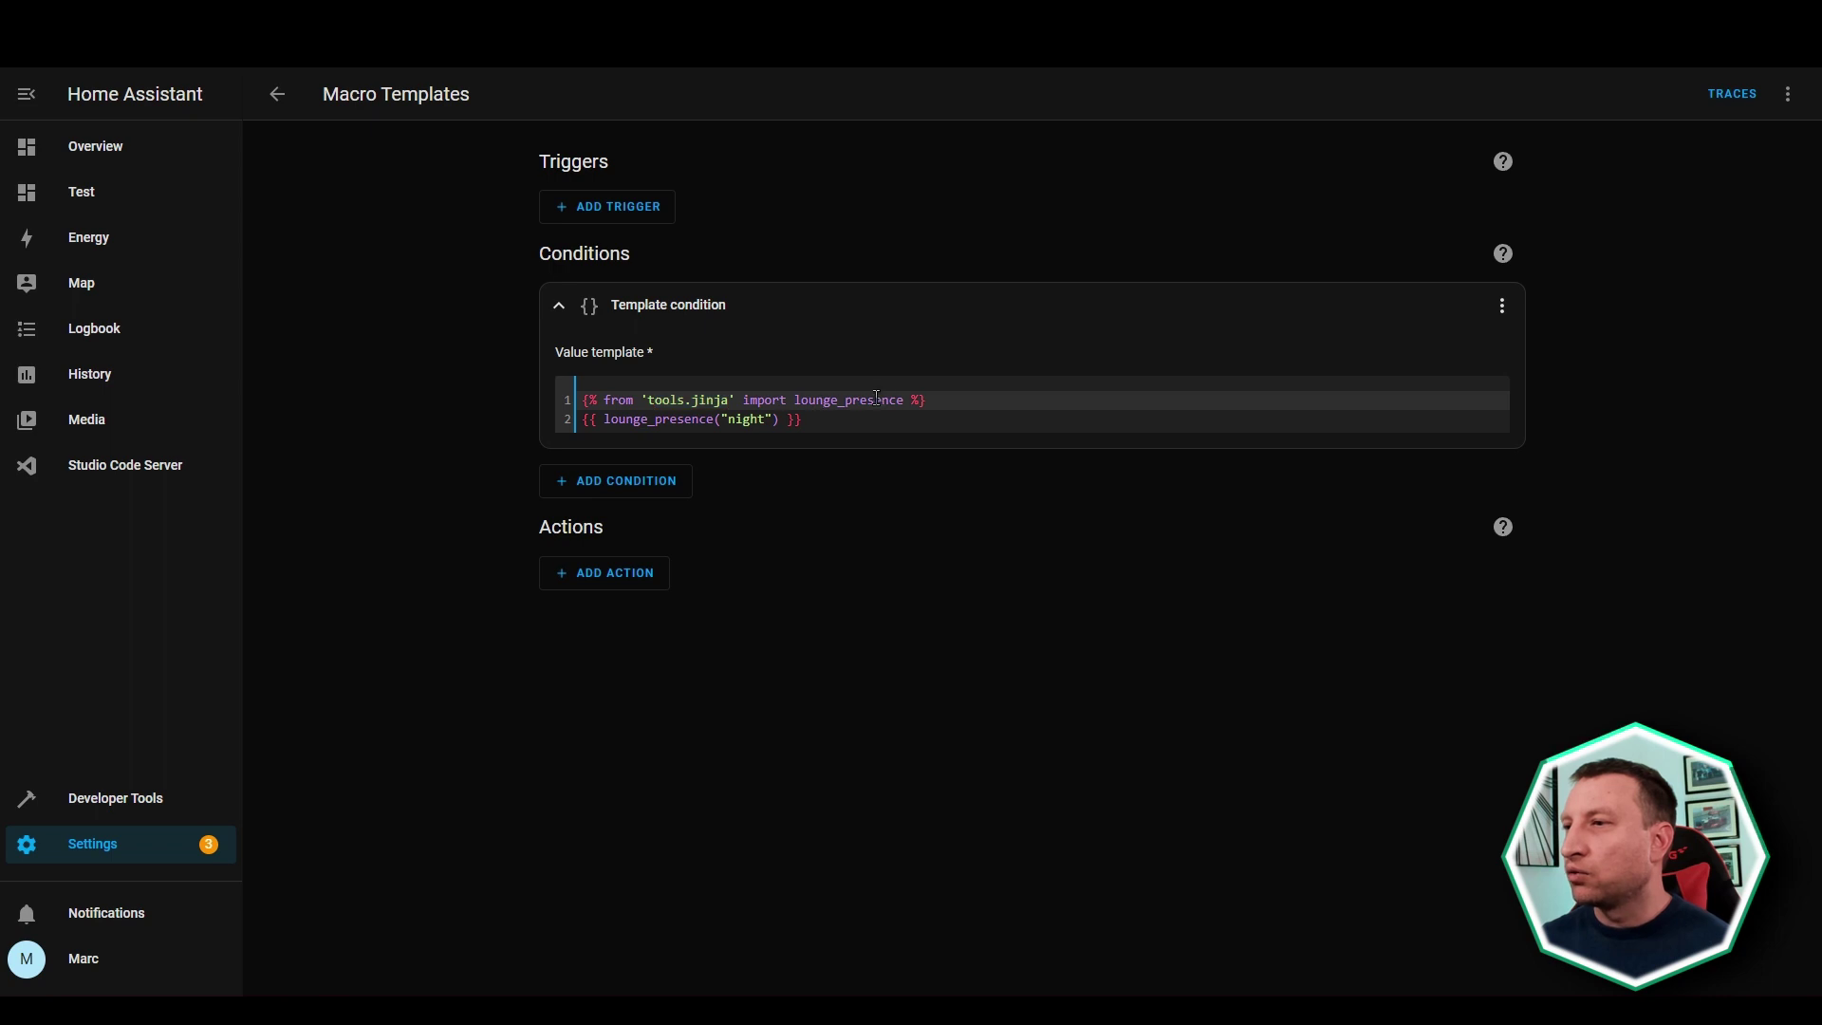
{"action": "double_click", "coordinate": [878, 400]}
{"action": "left_click", "coordinate": [827, 420]}
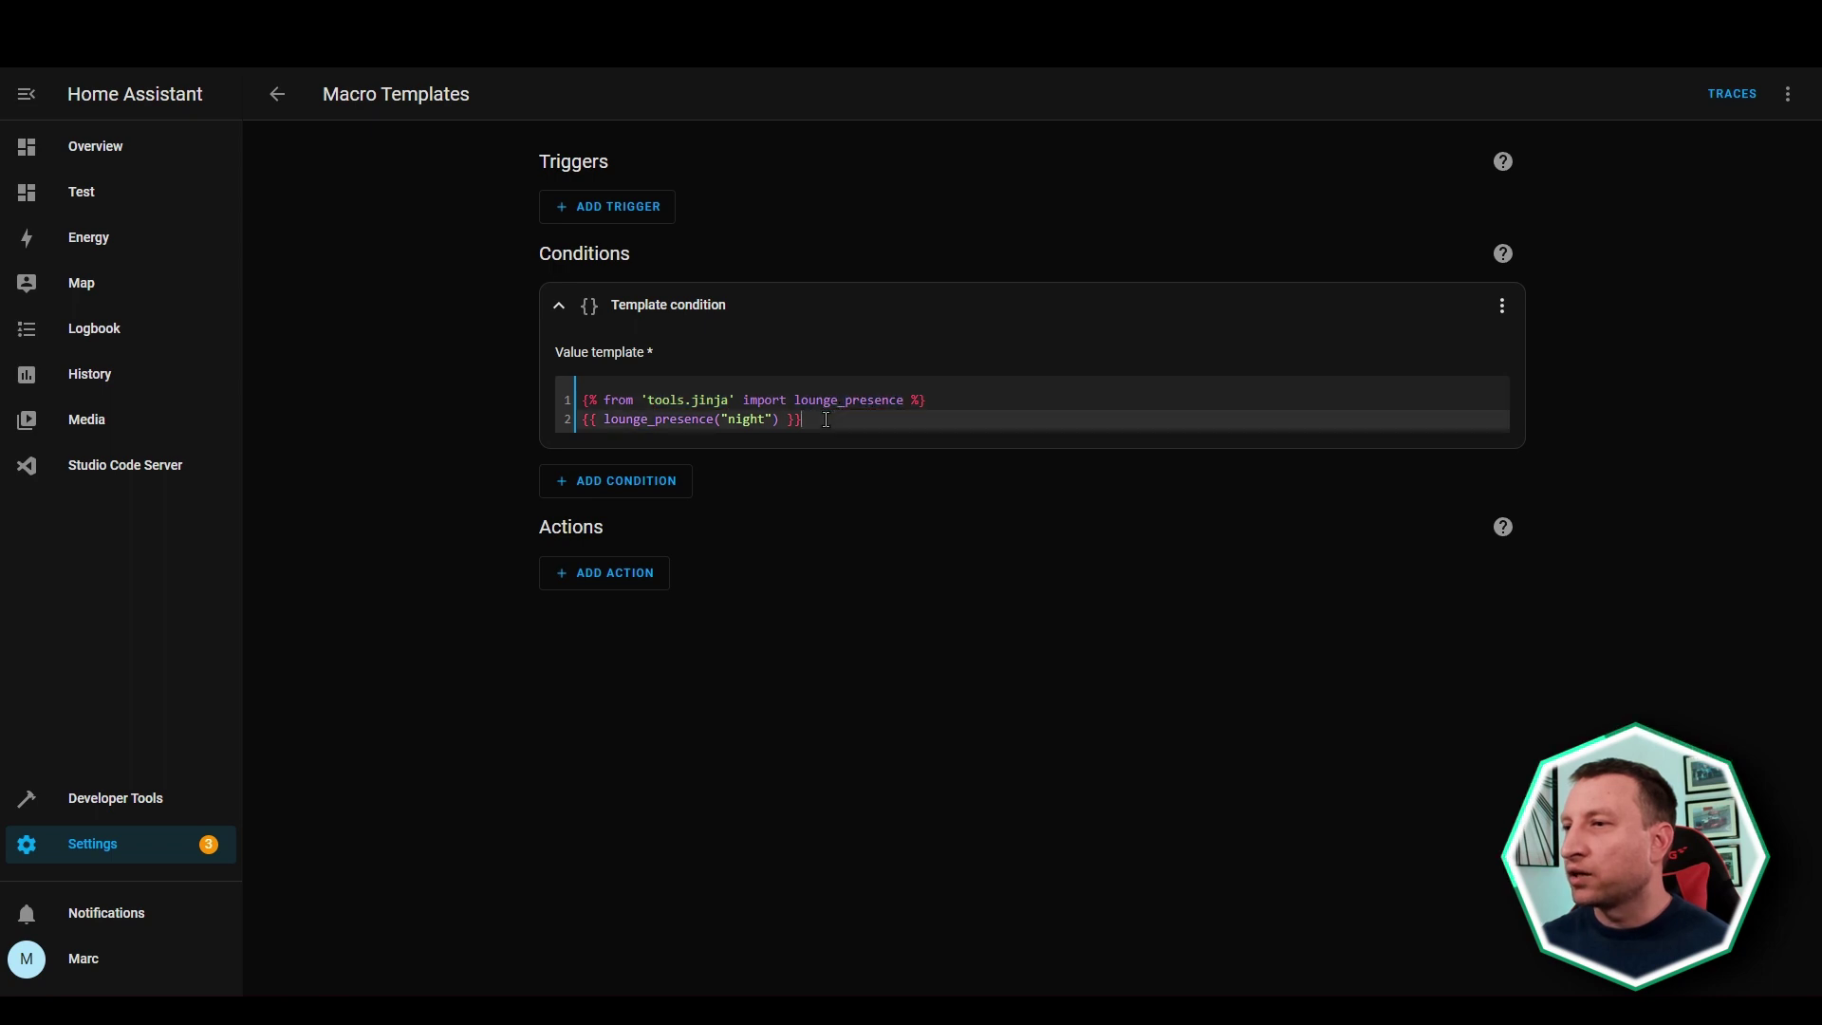
{"action": "double_click", "coordinate": [645, 421]}
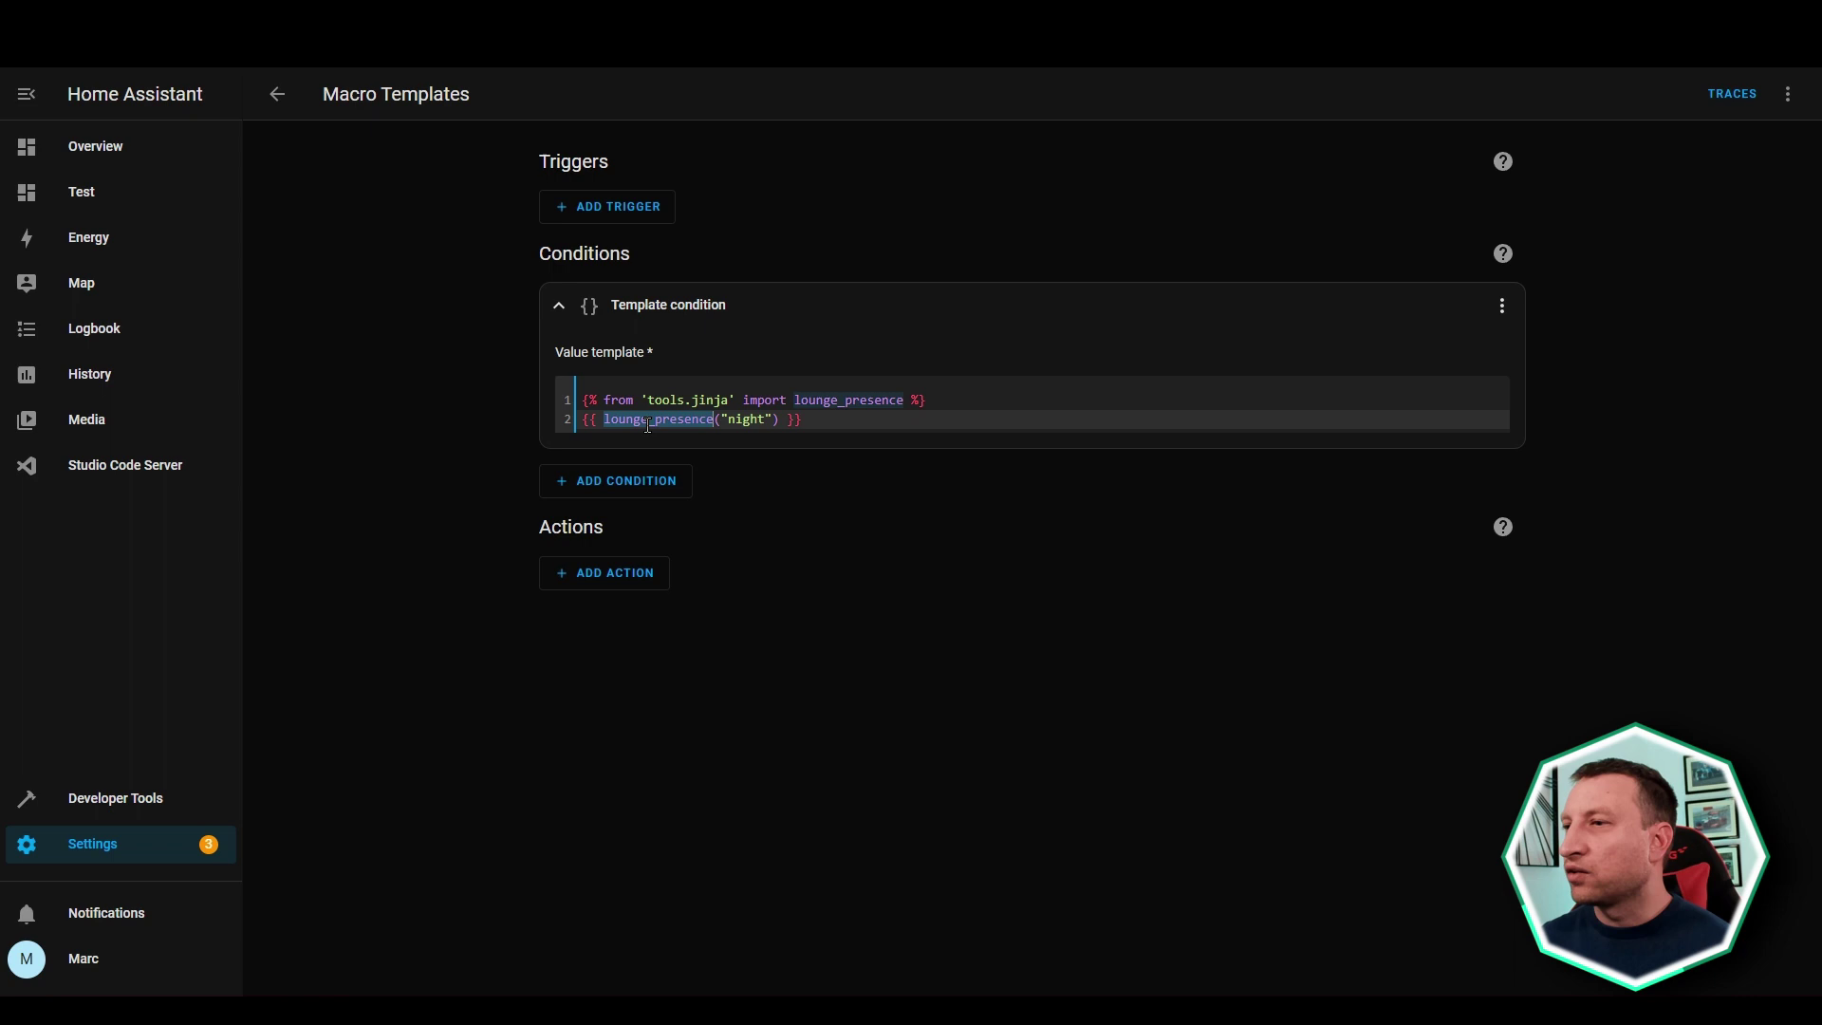
{"action": "left_click", "coordinate": [746, 419]}
{"action": "double_click", "coordinate": [747, 419]}
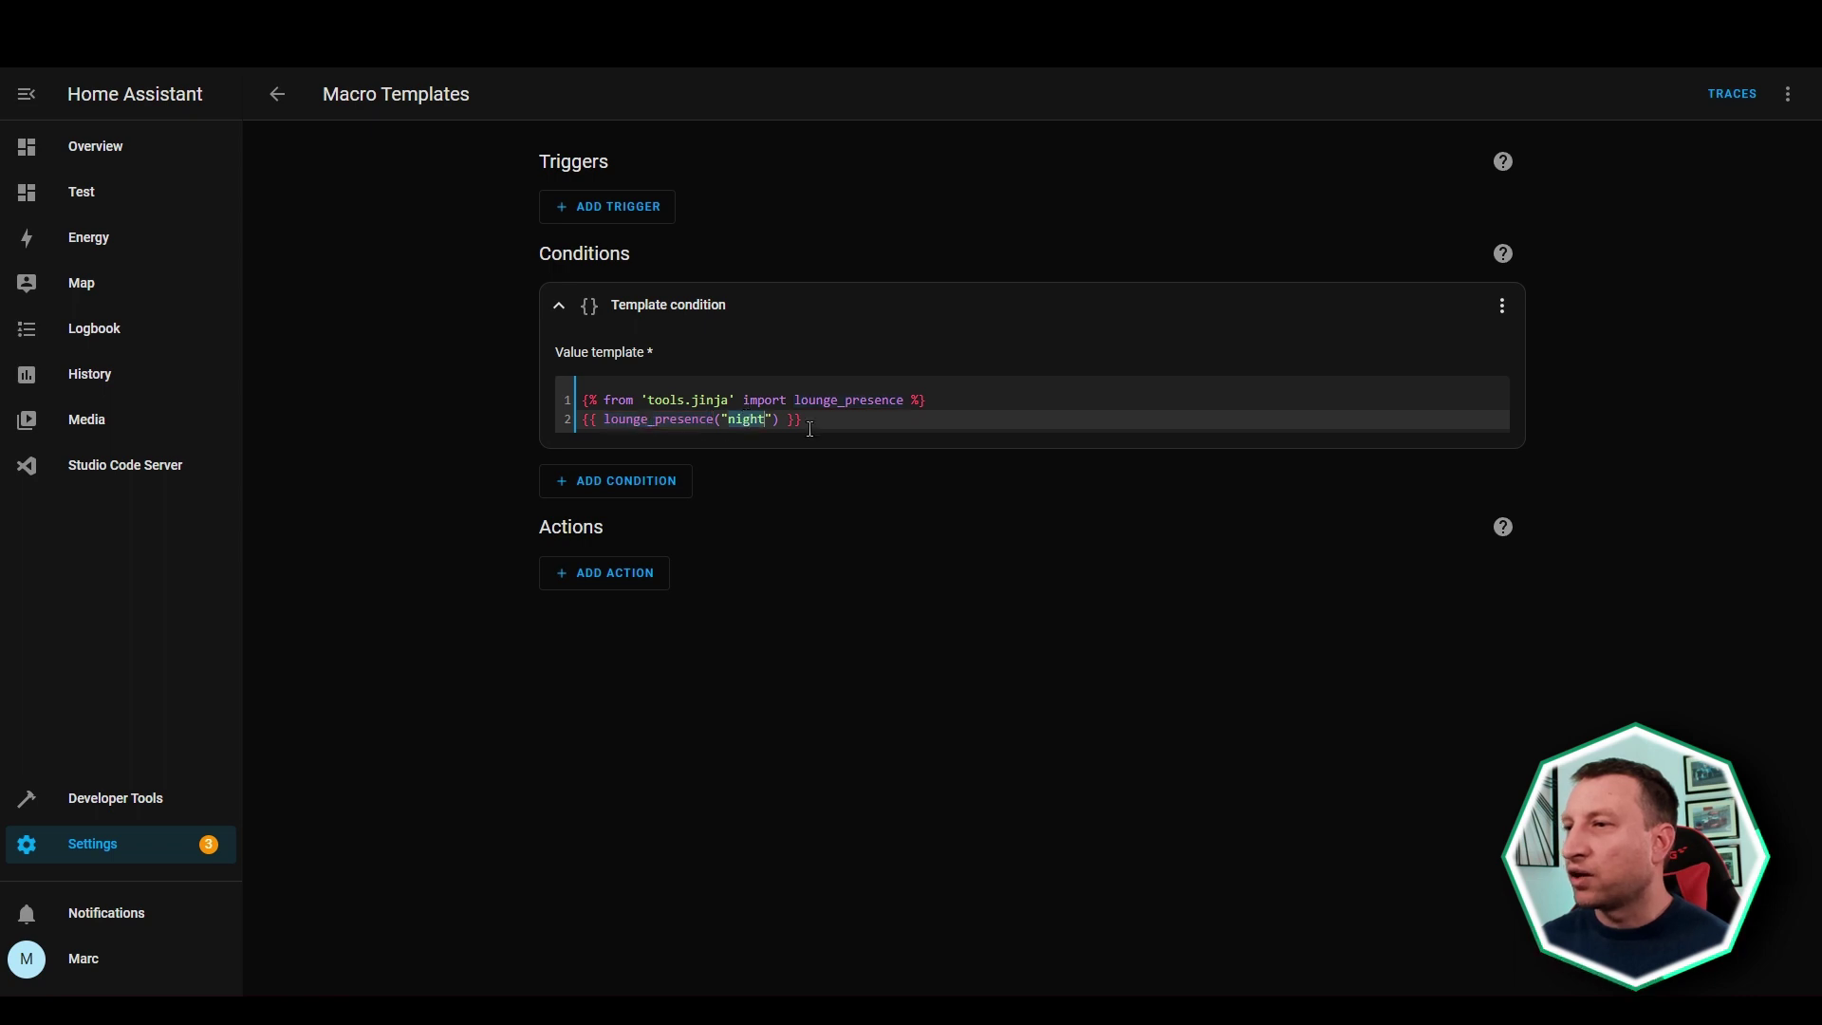
{"action": "left_click", "coordinate": [776, 417]}
{"action": "type", "text": ")"}
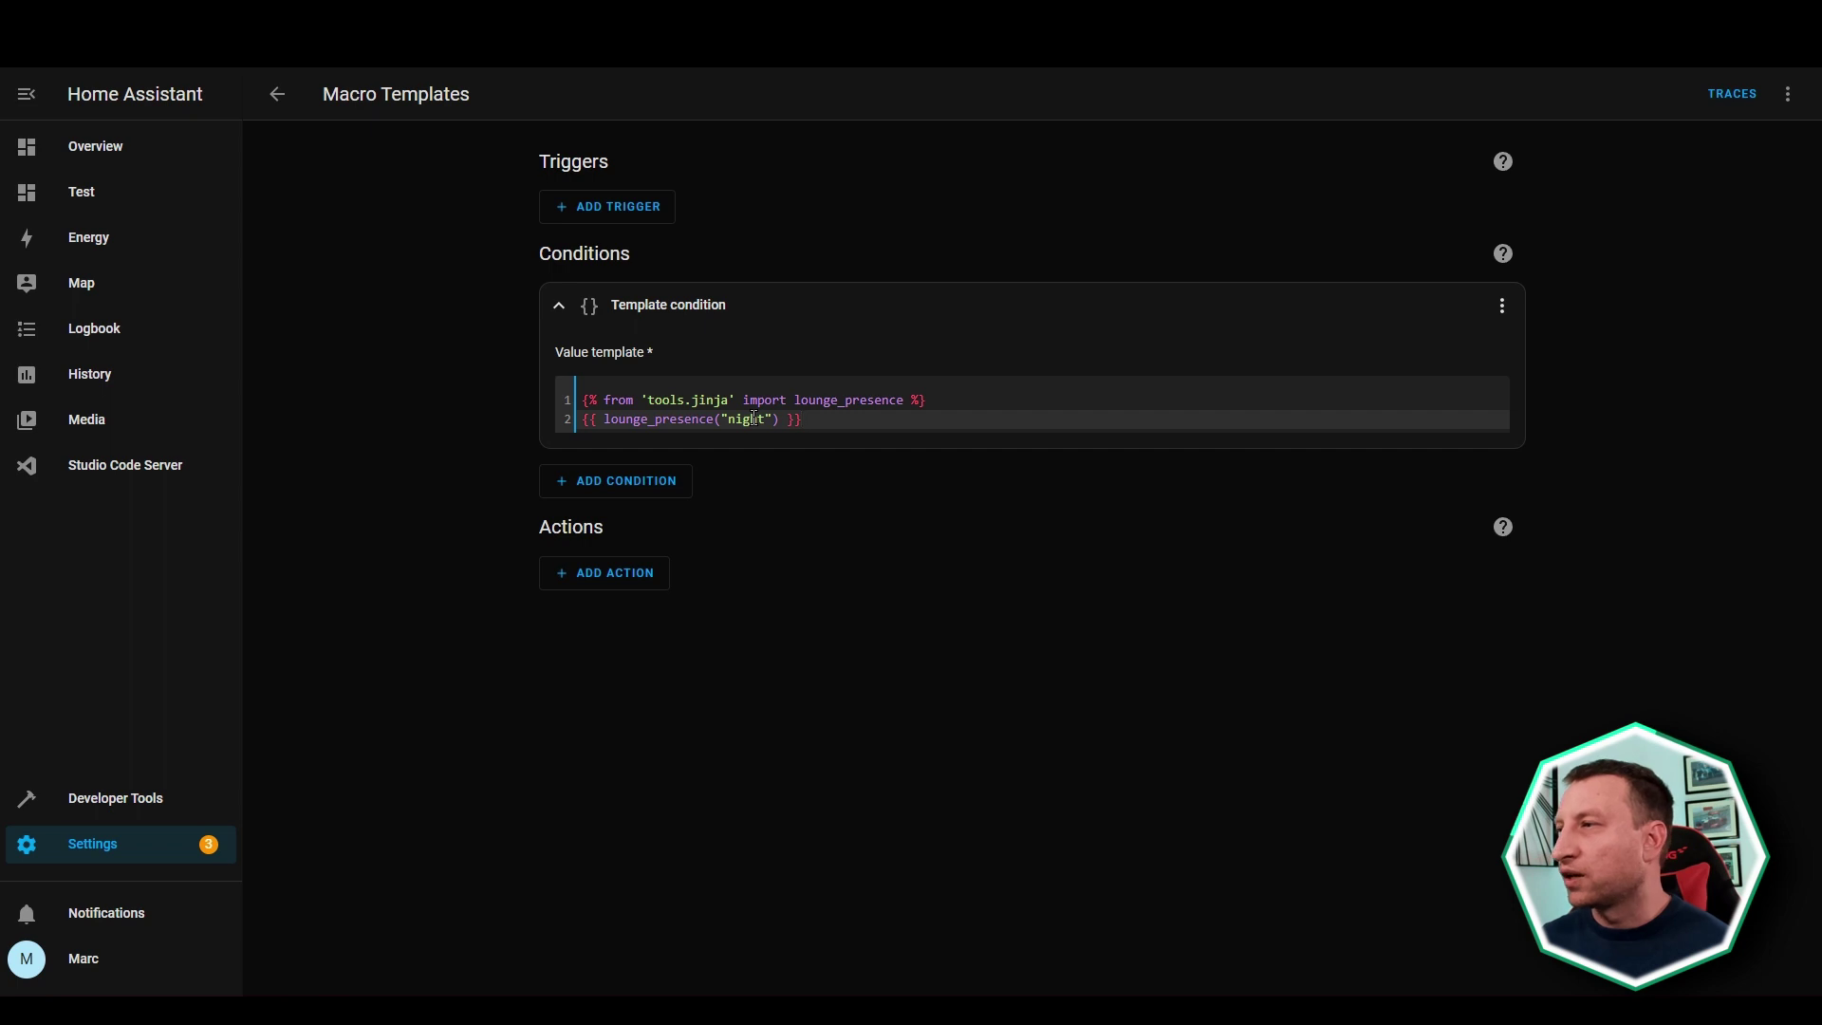
Step: Test the template condition, which reports it did not pass, then put the caret at the imported macro name
{"action": "left_click", "coordinate": [1502, 307]}
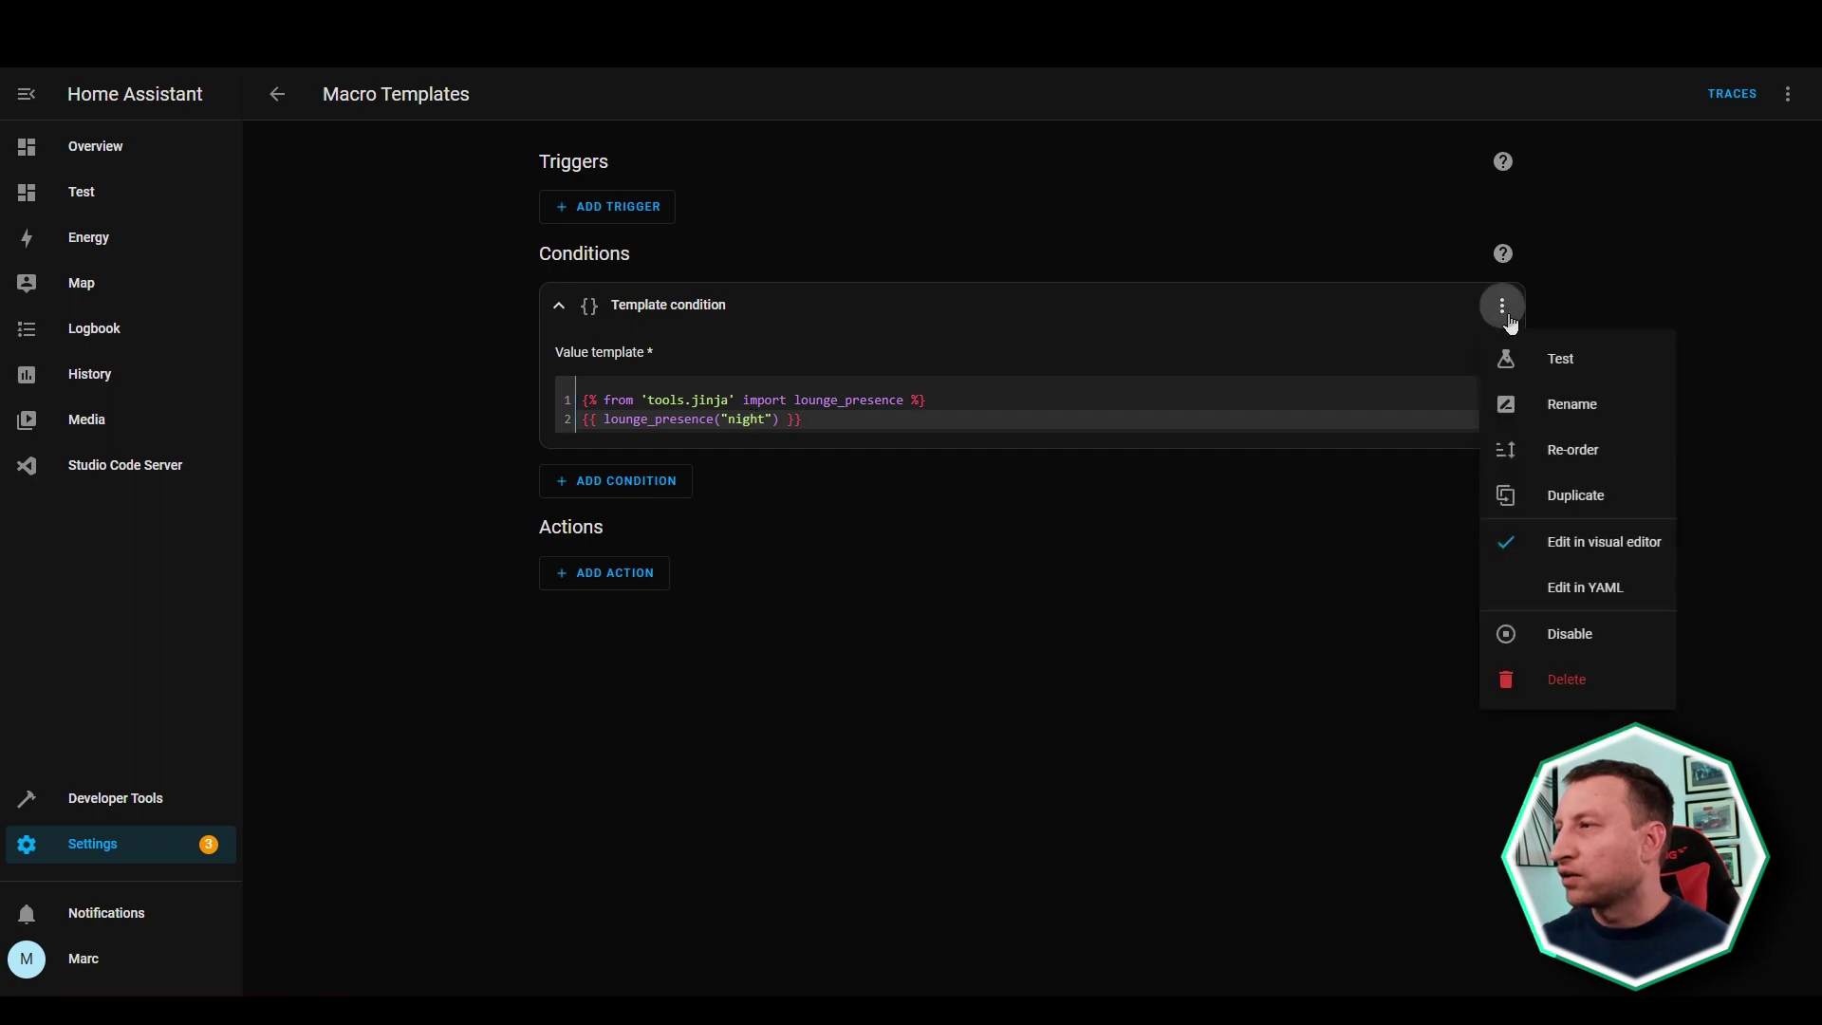
{"action": "left_click", "coordinate": [1562, 360]}
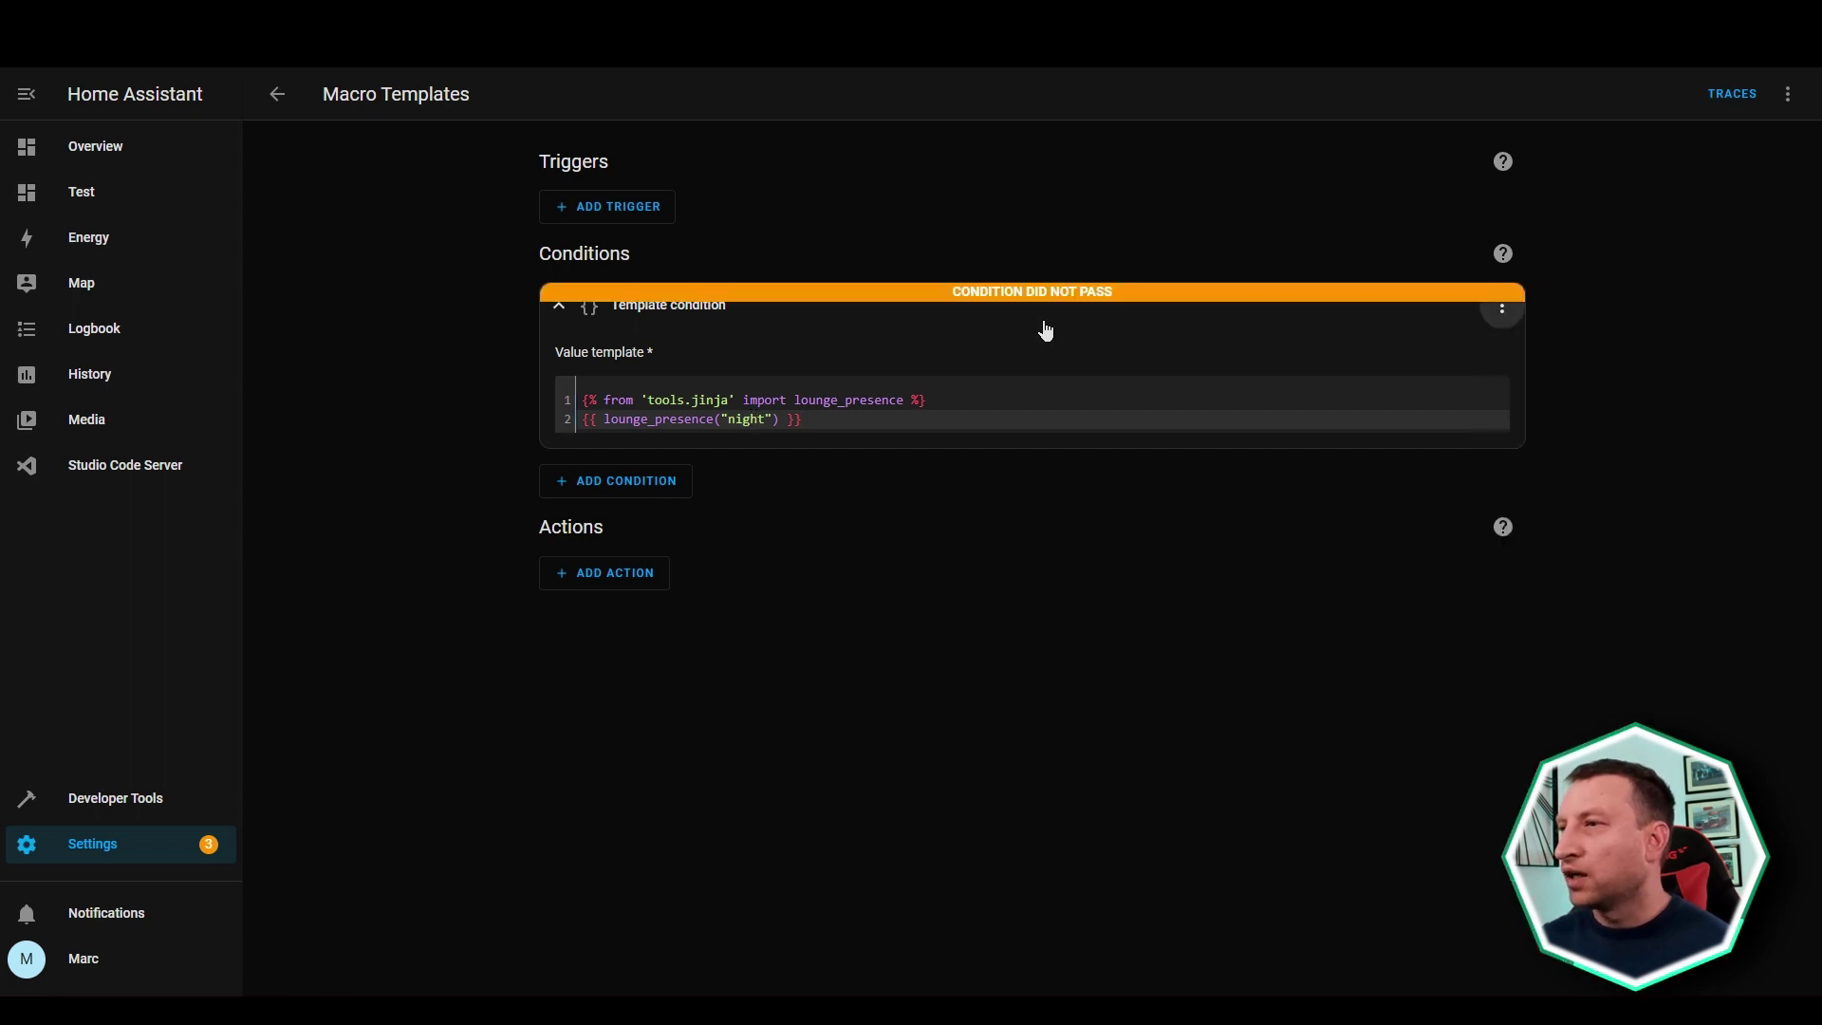
{"action": "left_click", "coordinate": [818, 425]}
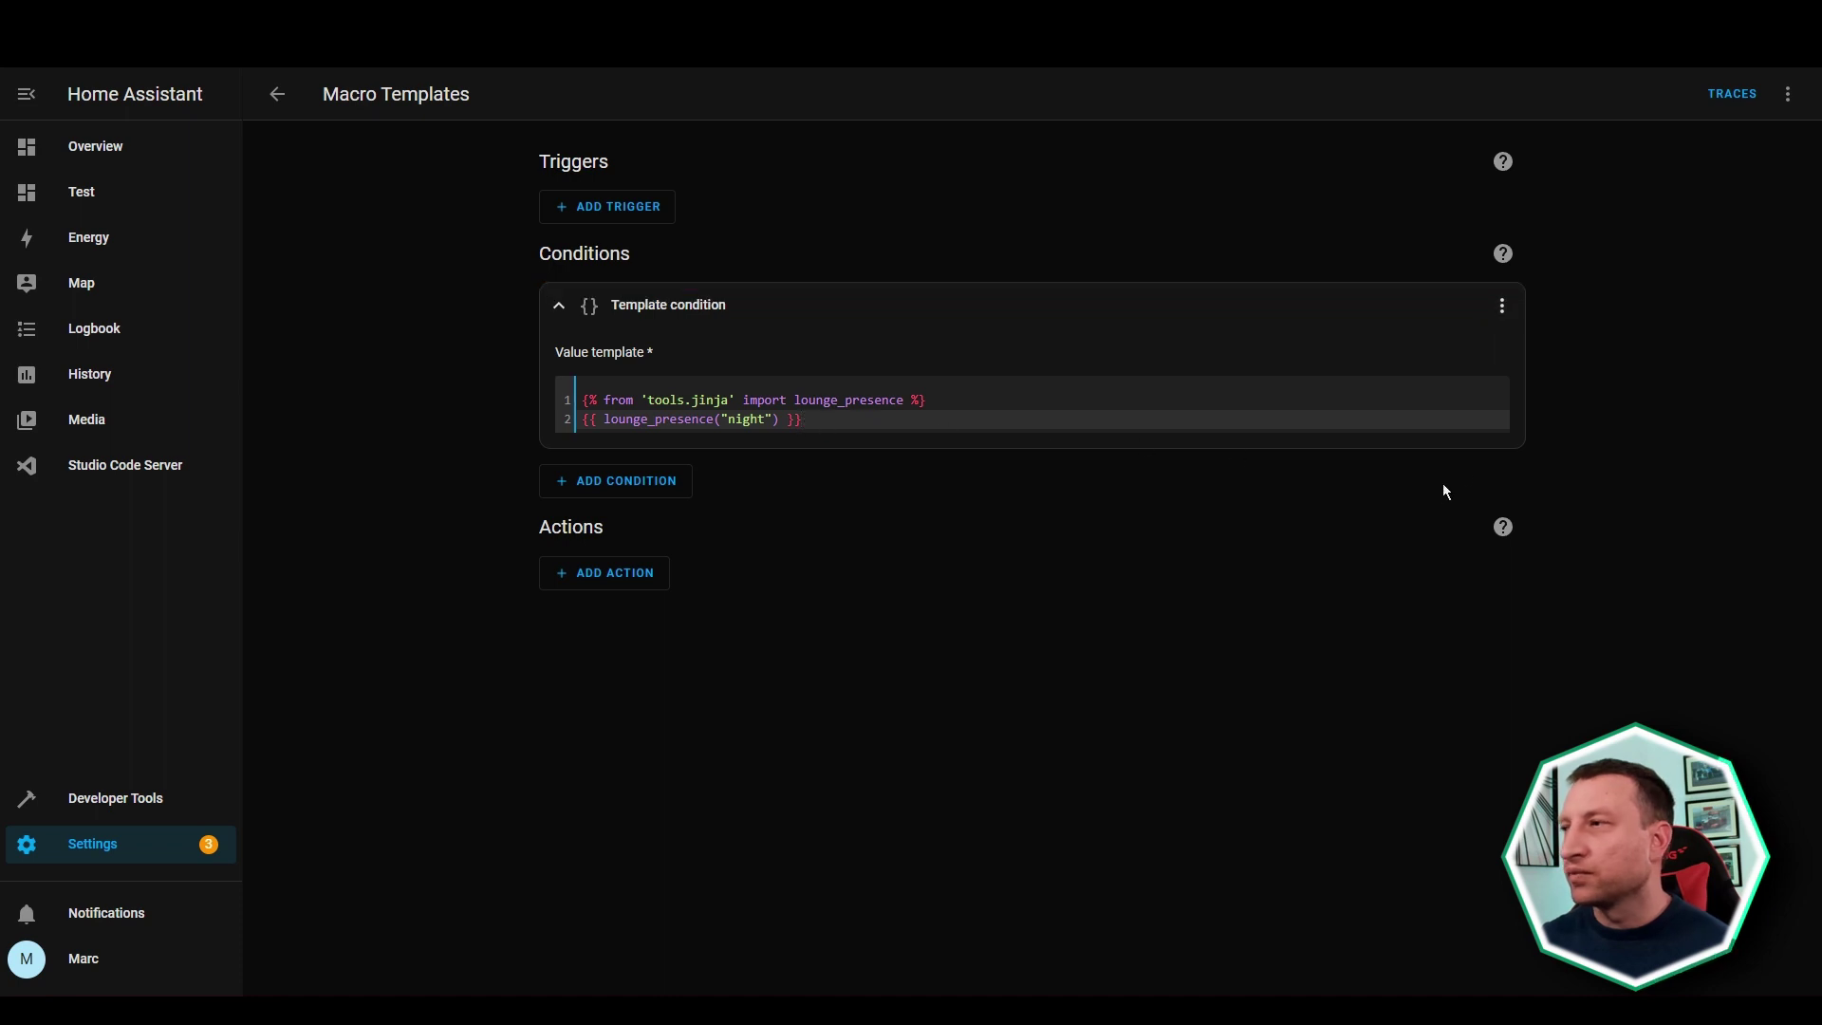
{"action": "key", "text": "Up"}
{"action": "key", "text": "ctrl+Right"}
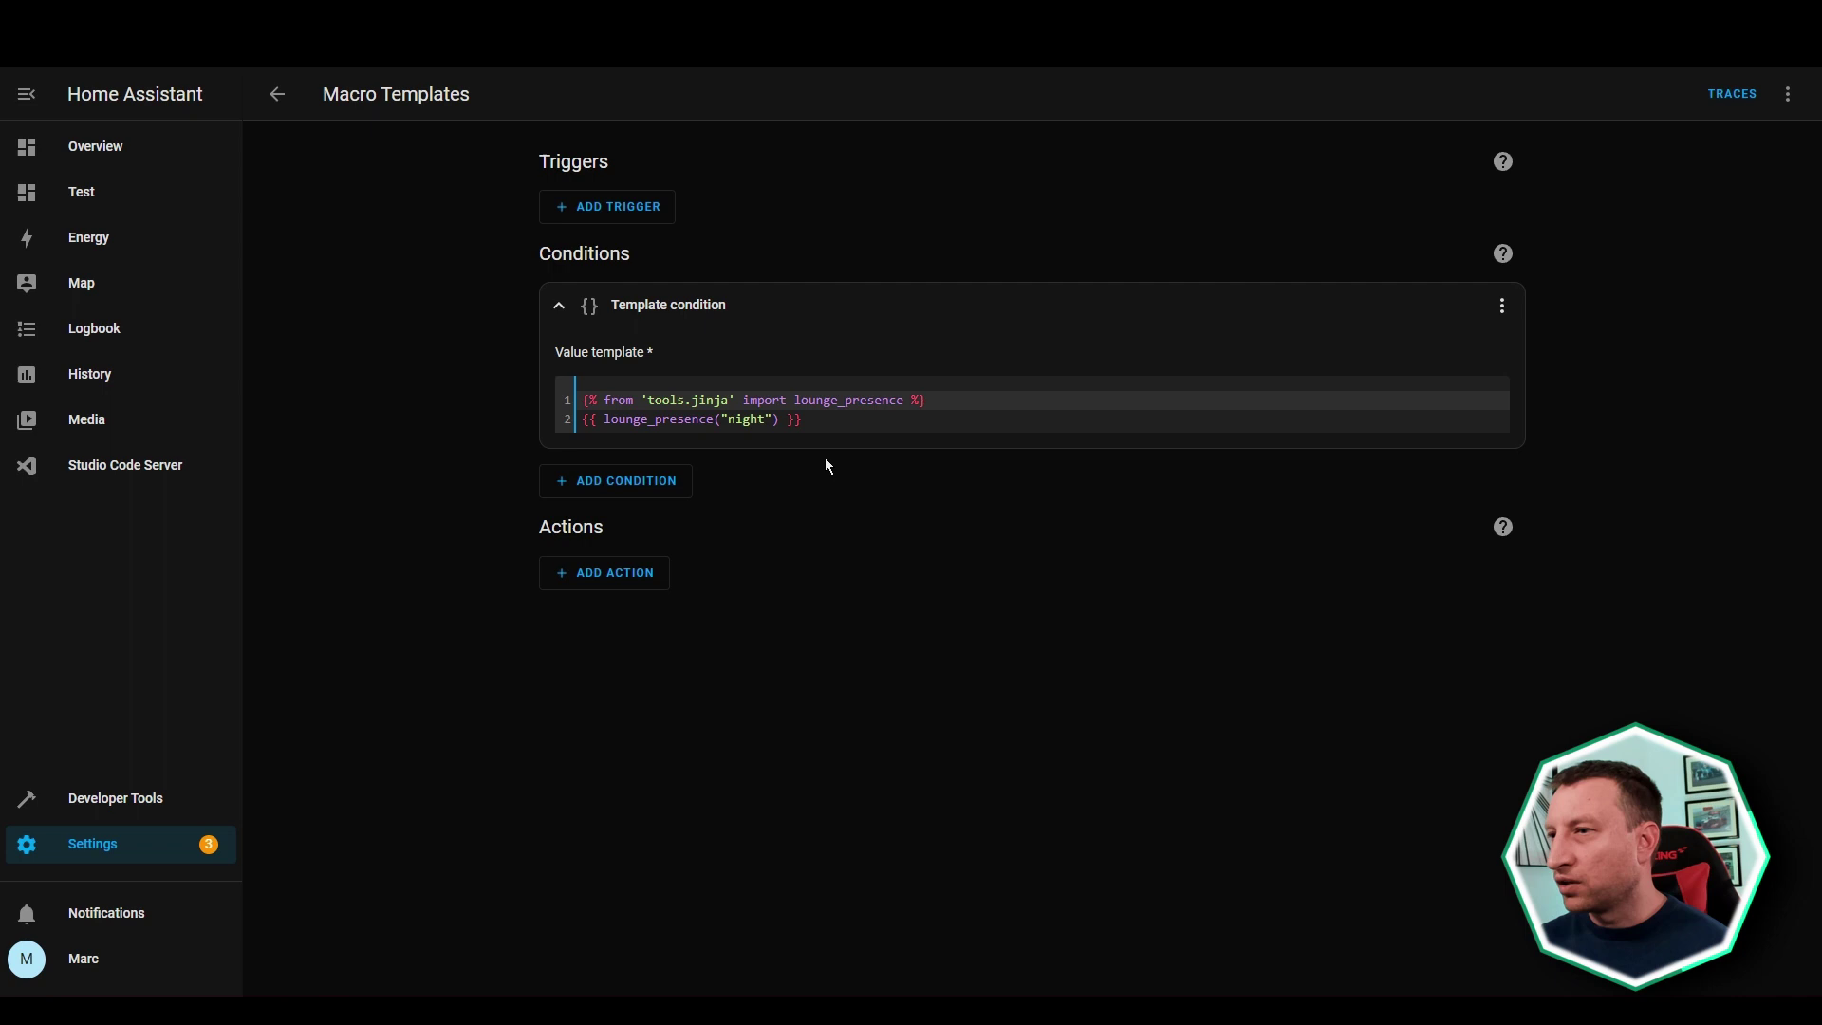
Step: Rename lounge_presence to lounge_presence2 on both template lines
{"action": "type", "text": "2"}
{"action": "key", "text": "Down"}
{"action": "key", "text": "ctrl+Left"}
{"action": "key", "text": "ctrl+Left"}
{"action": "key", "text": "ctrl+Left"}
{"action": "key", "text": "ctrl+Left"}
{"action": "type", "text": "2"}
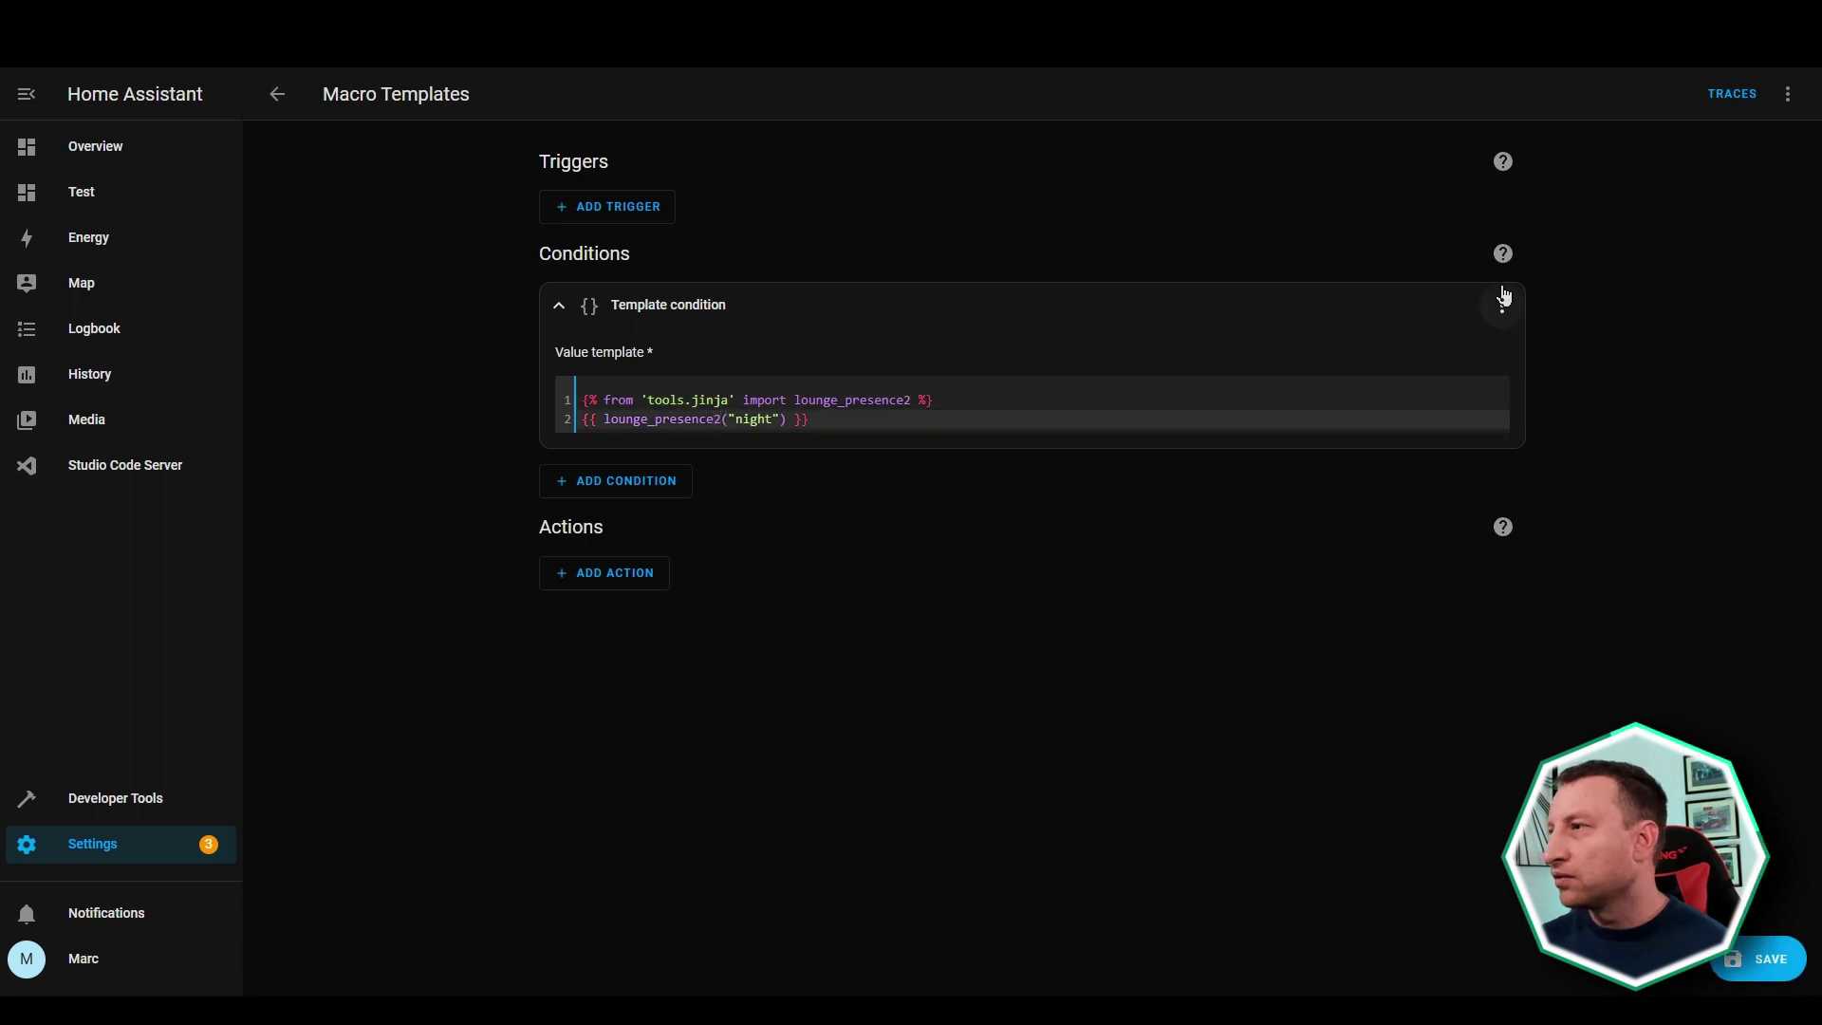
Step: Test the condition and dismiss the error that tools.jinja has no lounge_presence2 macro
{"action": "left_click", "coordinate": [1502, 302]}
{"action": "left_click", "coordinate": [1556, 359]}
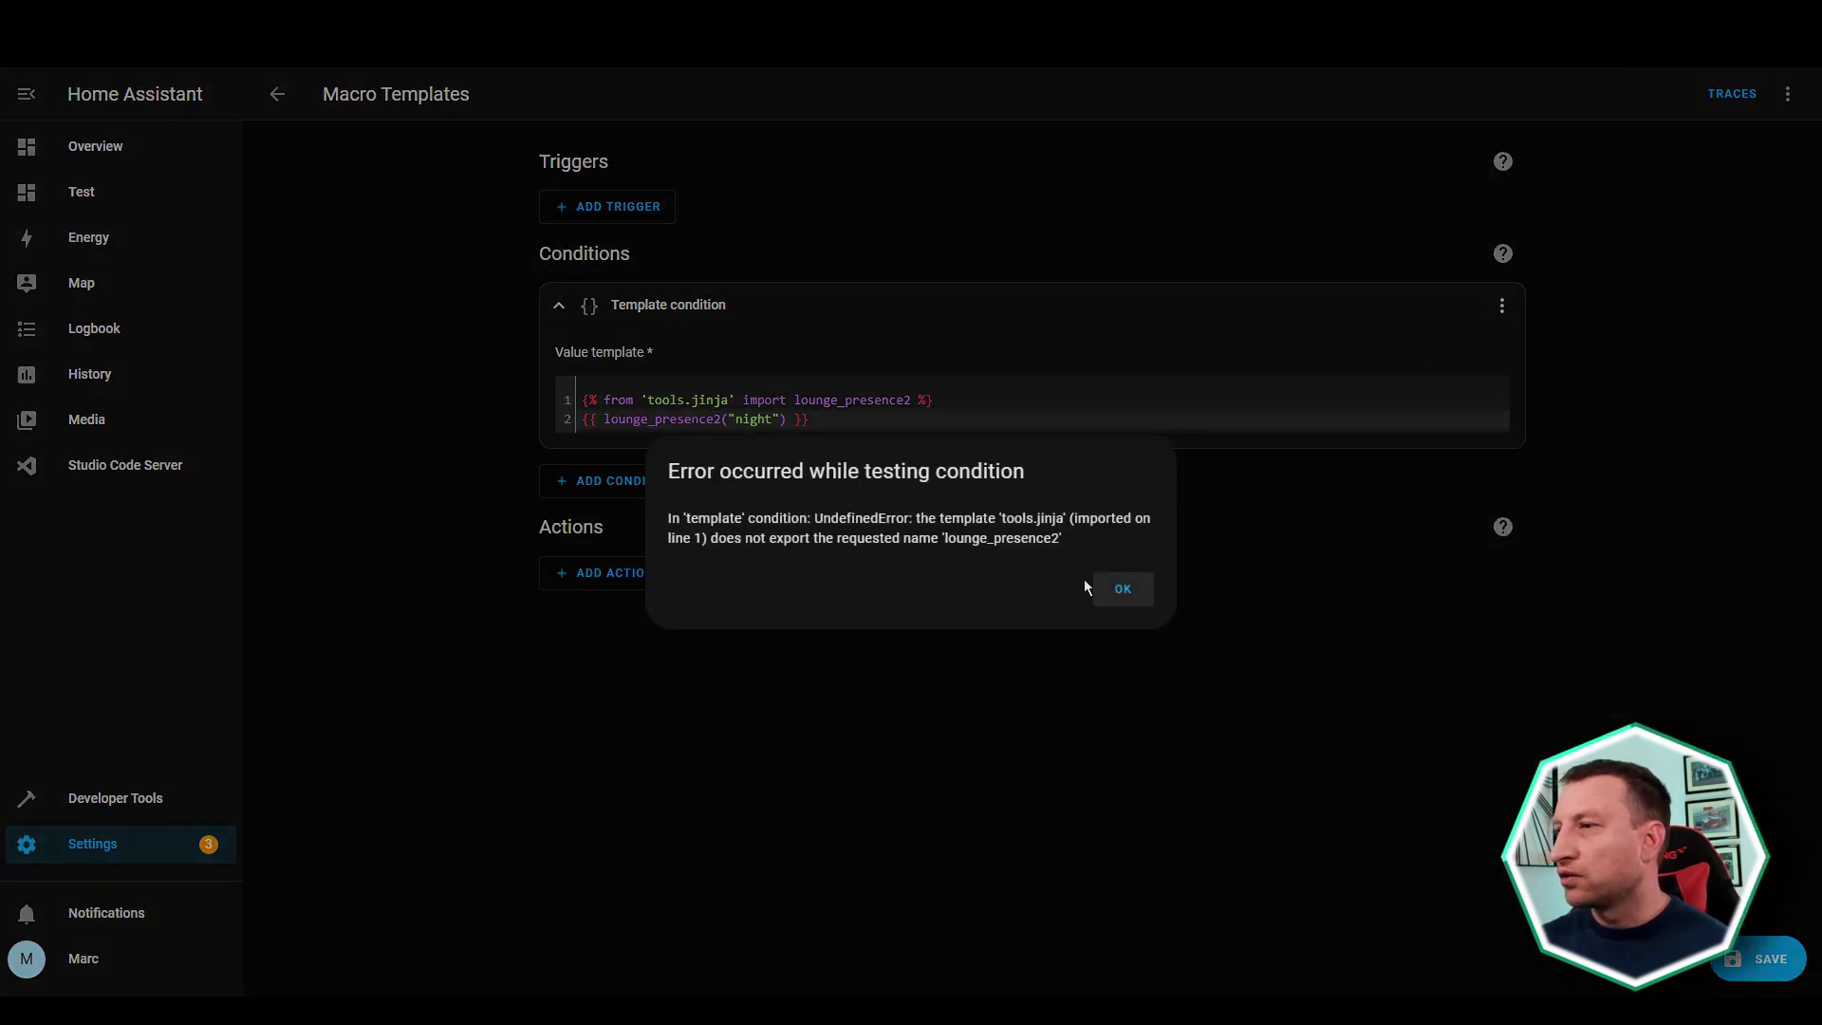
{"action": "left_click", "coordinate": [1120, 589]}
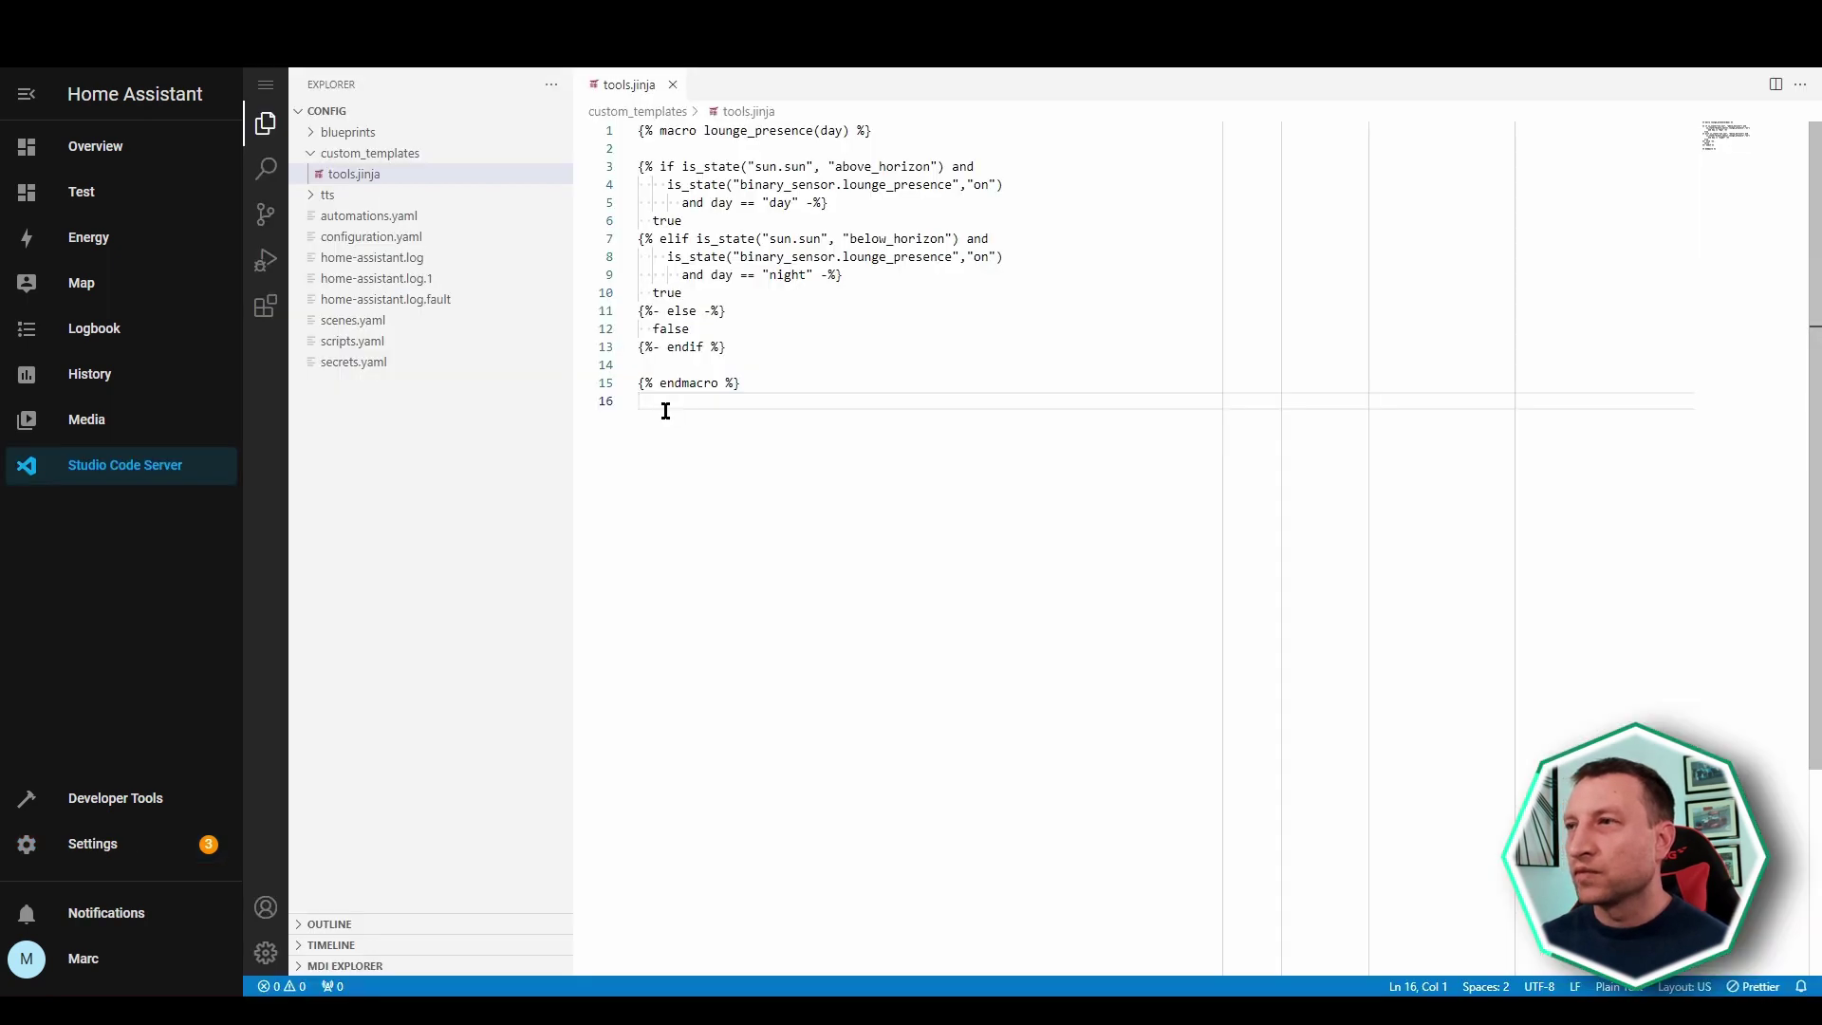
Step: Paste a copy of the macro below the original in tools.jinja and rename it lounge_presence2
{"action": "key", "text": "ctrl+a"}
{"action": "key", "text": "ctrl+c"}
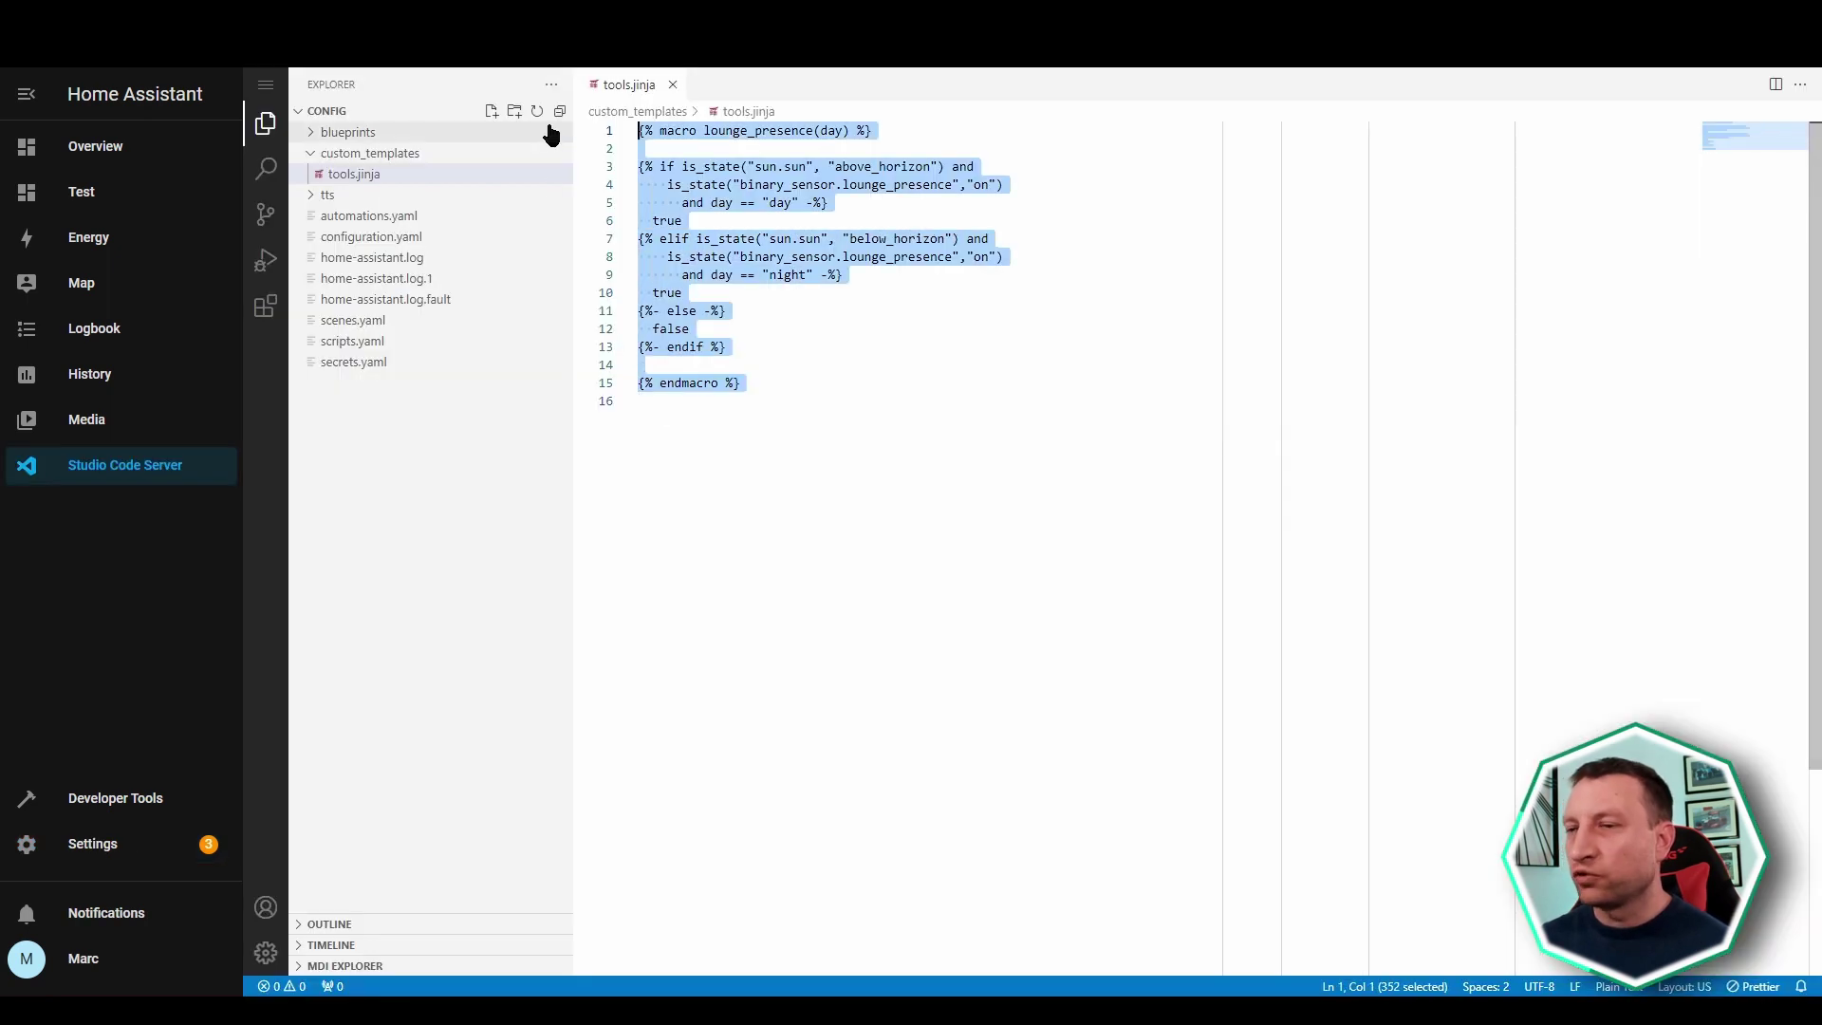
{"action": "left_click", "coordinate": [746, 445]}
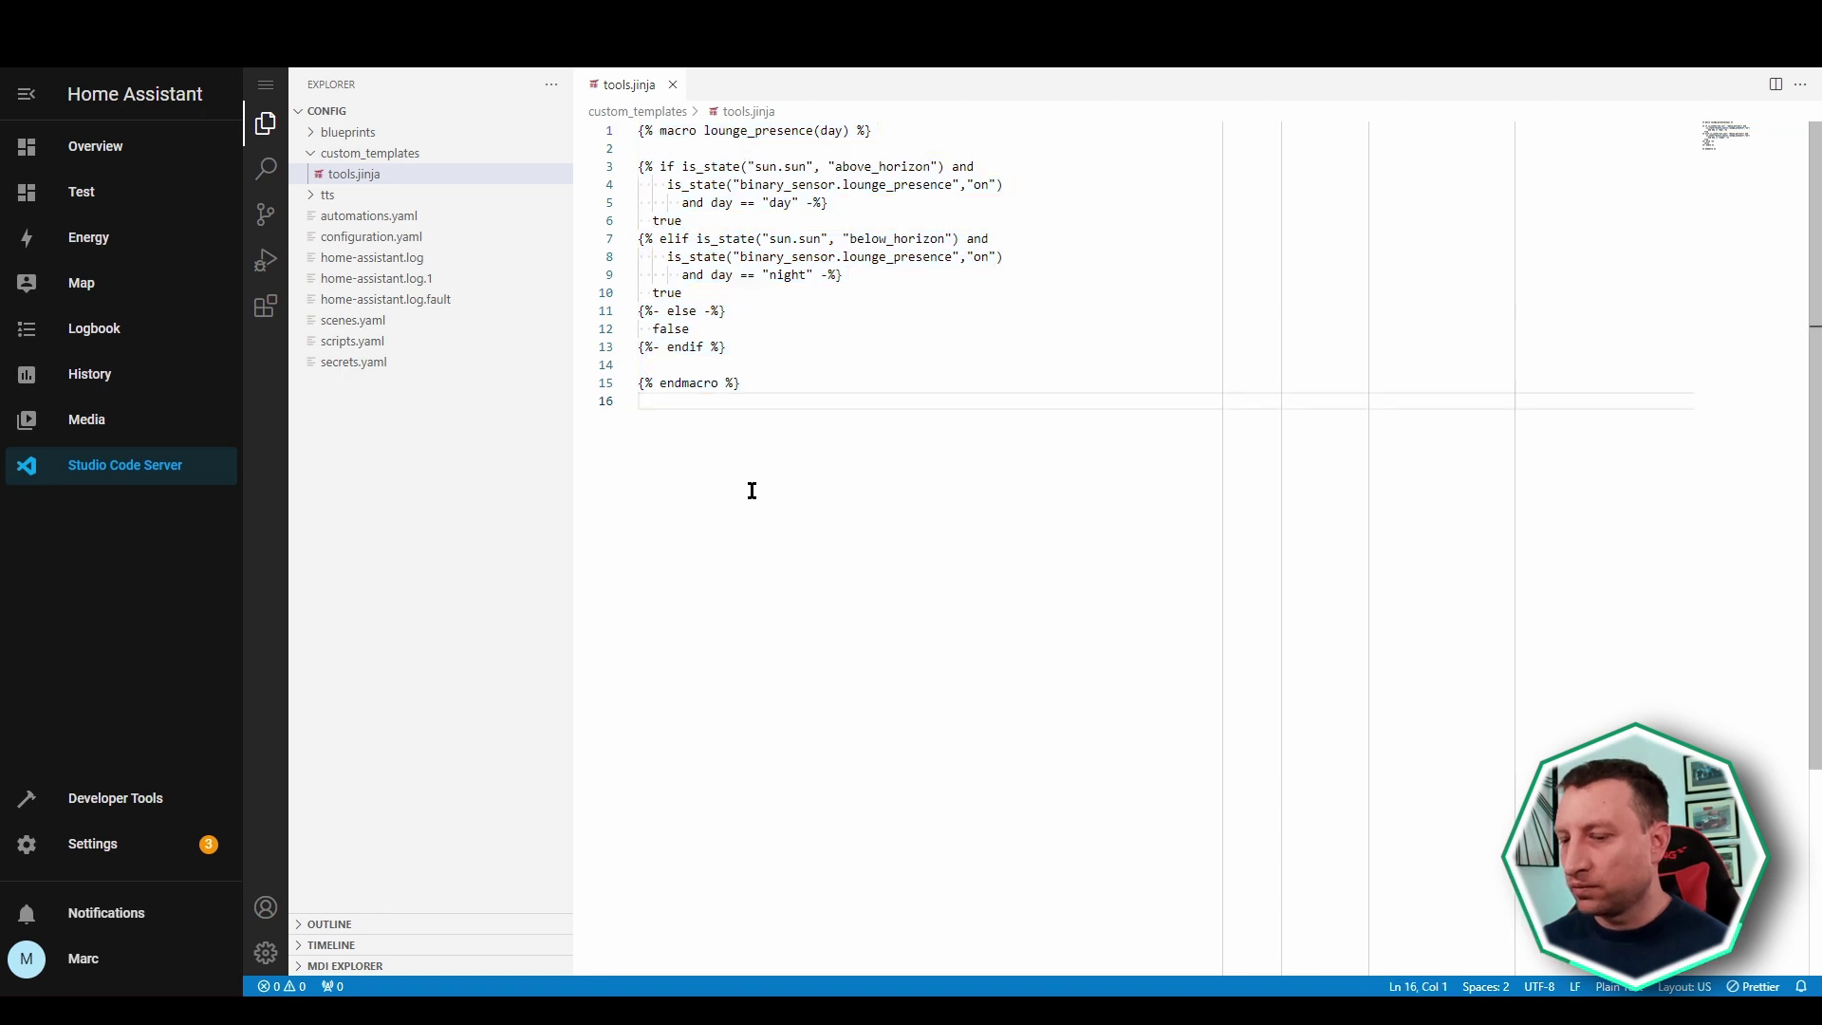
{"action": "key", "text": "Return"}
{"action": "key", "text": "ctrl+v"}
{"action": "left_click", "coordinate": [814, 418]}
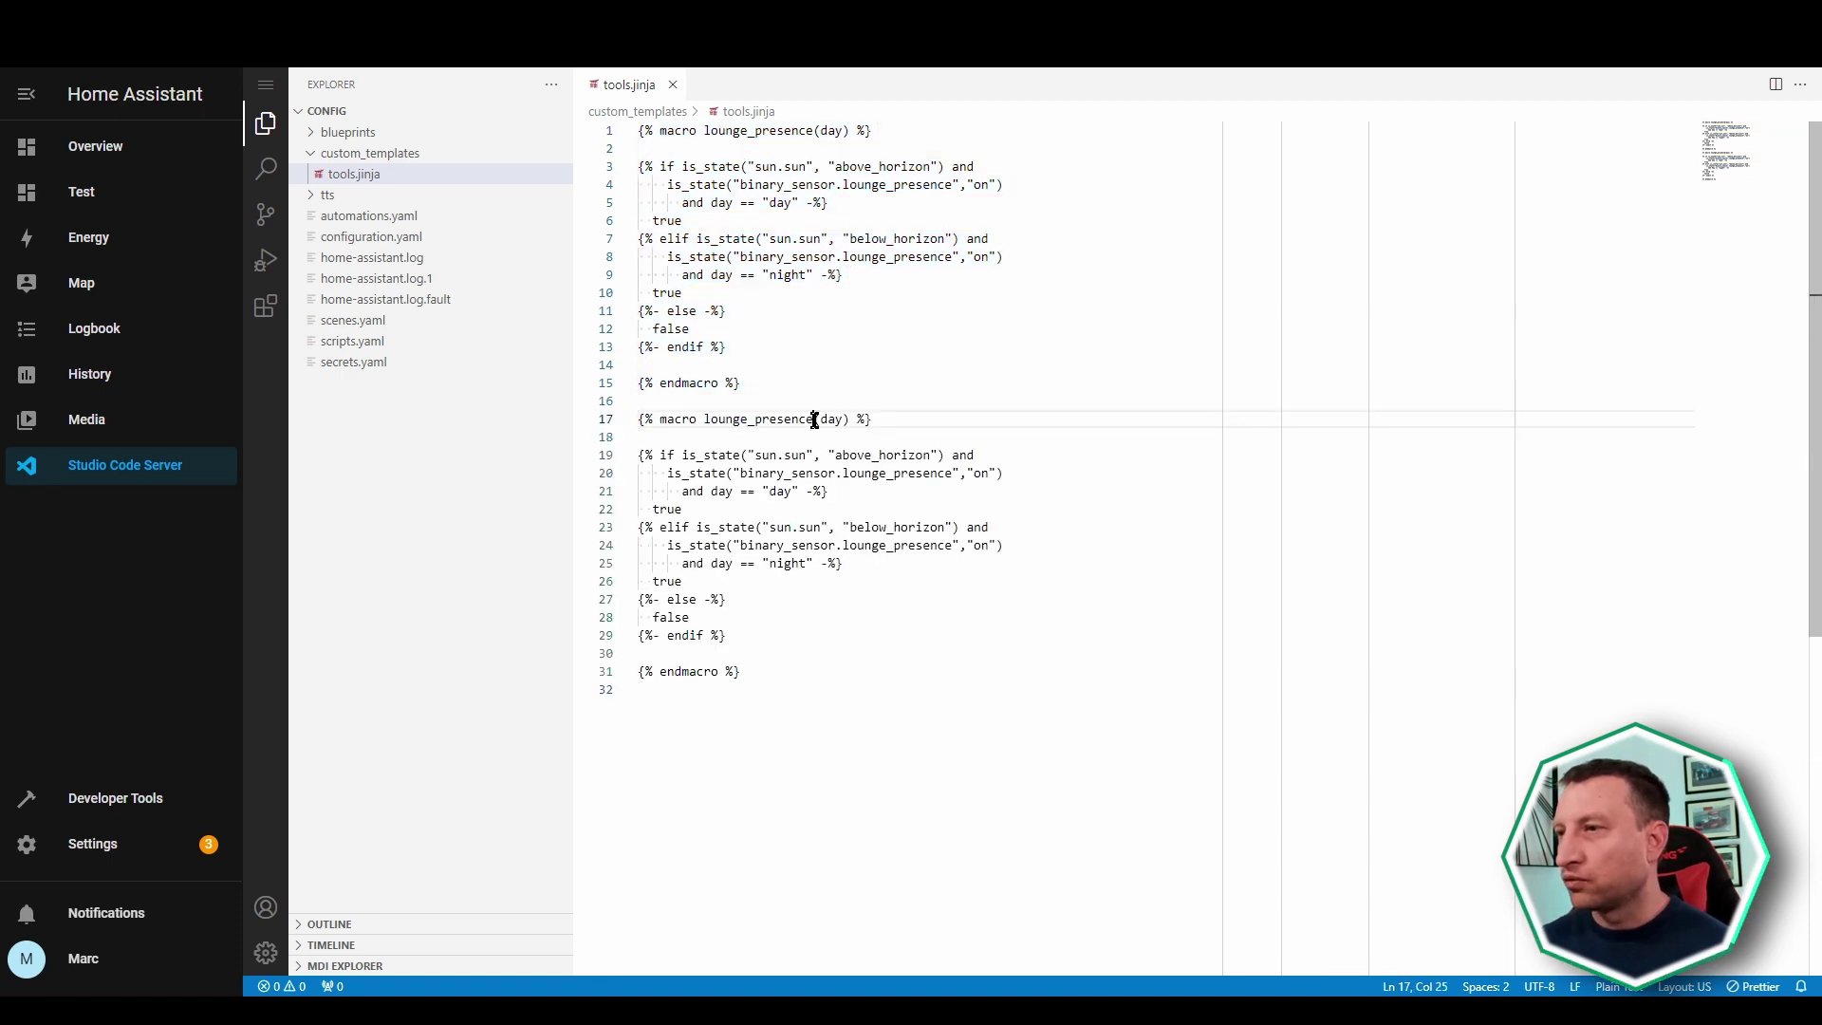
{"action": "type", "text": "2"}
{"action": "left_click", "coordinate": [771, 397]}
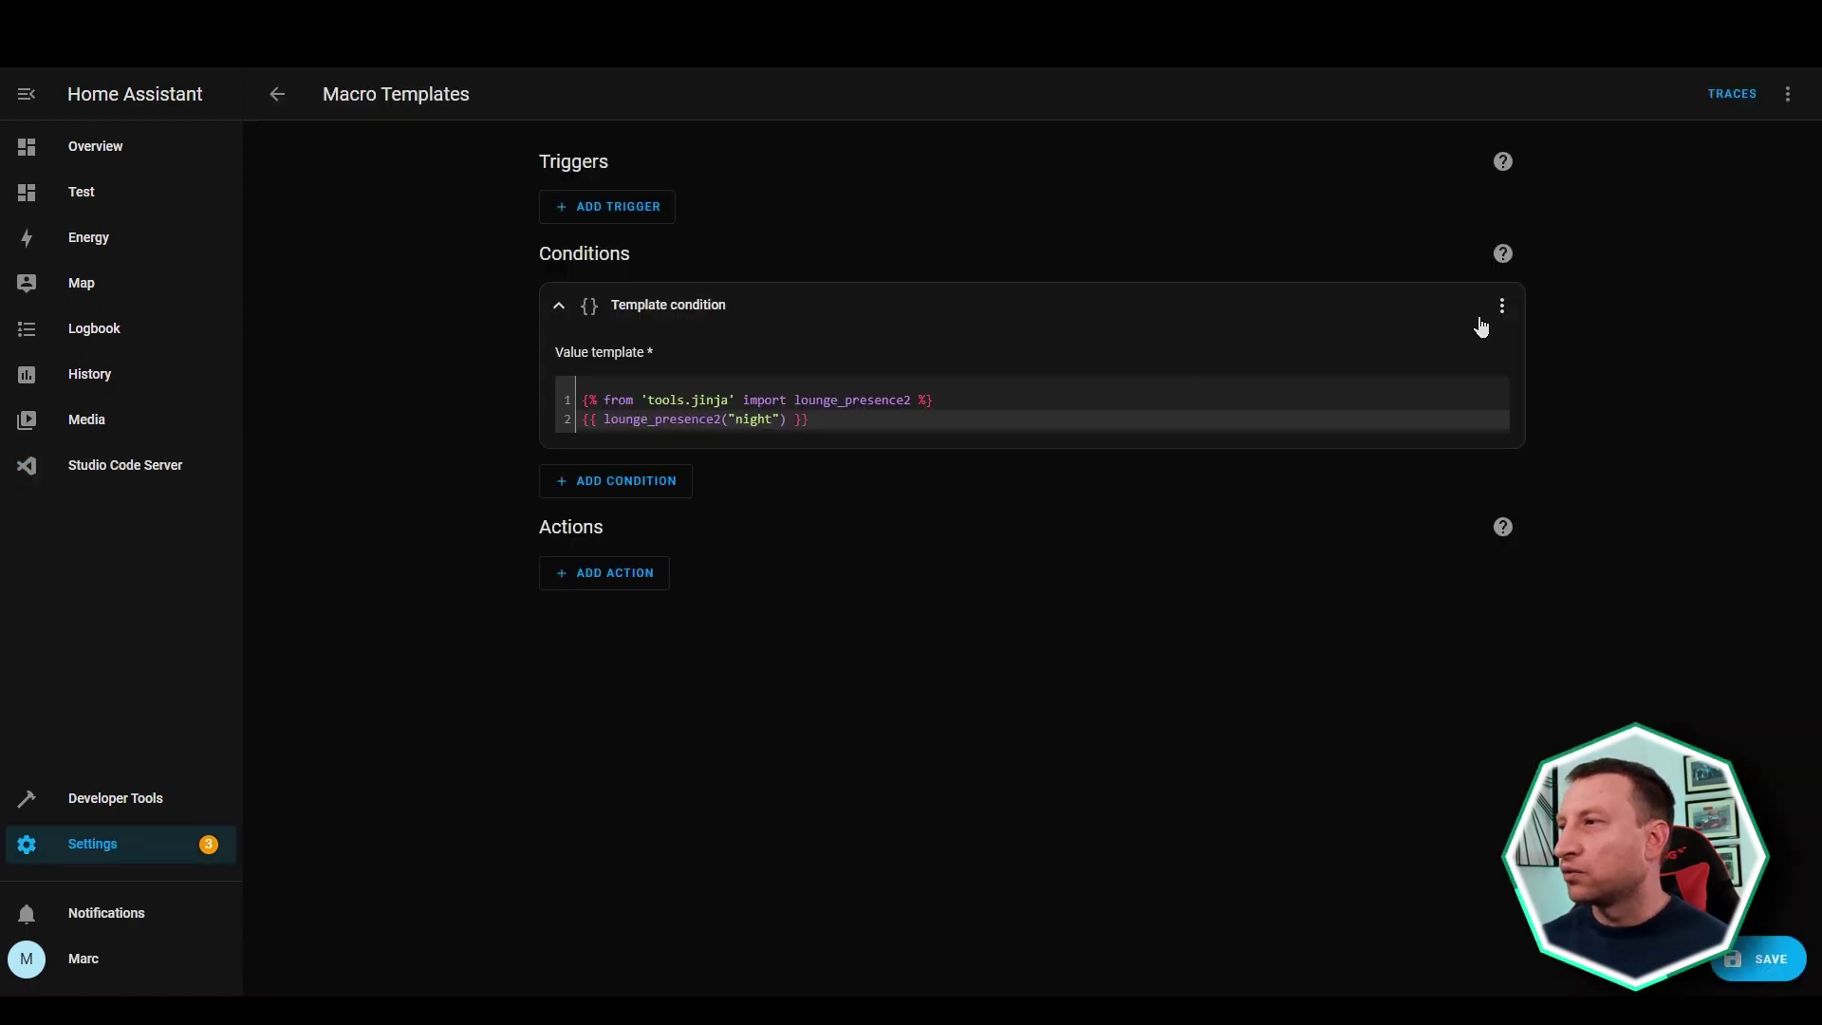
Step: Retest the template condition and dismiss the same missing-macro error
{"action": "left_click", "coordinate": [1501, 305]}
{"action": "left_click", "coordinate": [1520, 351]}
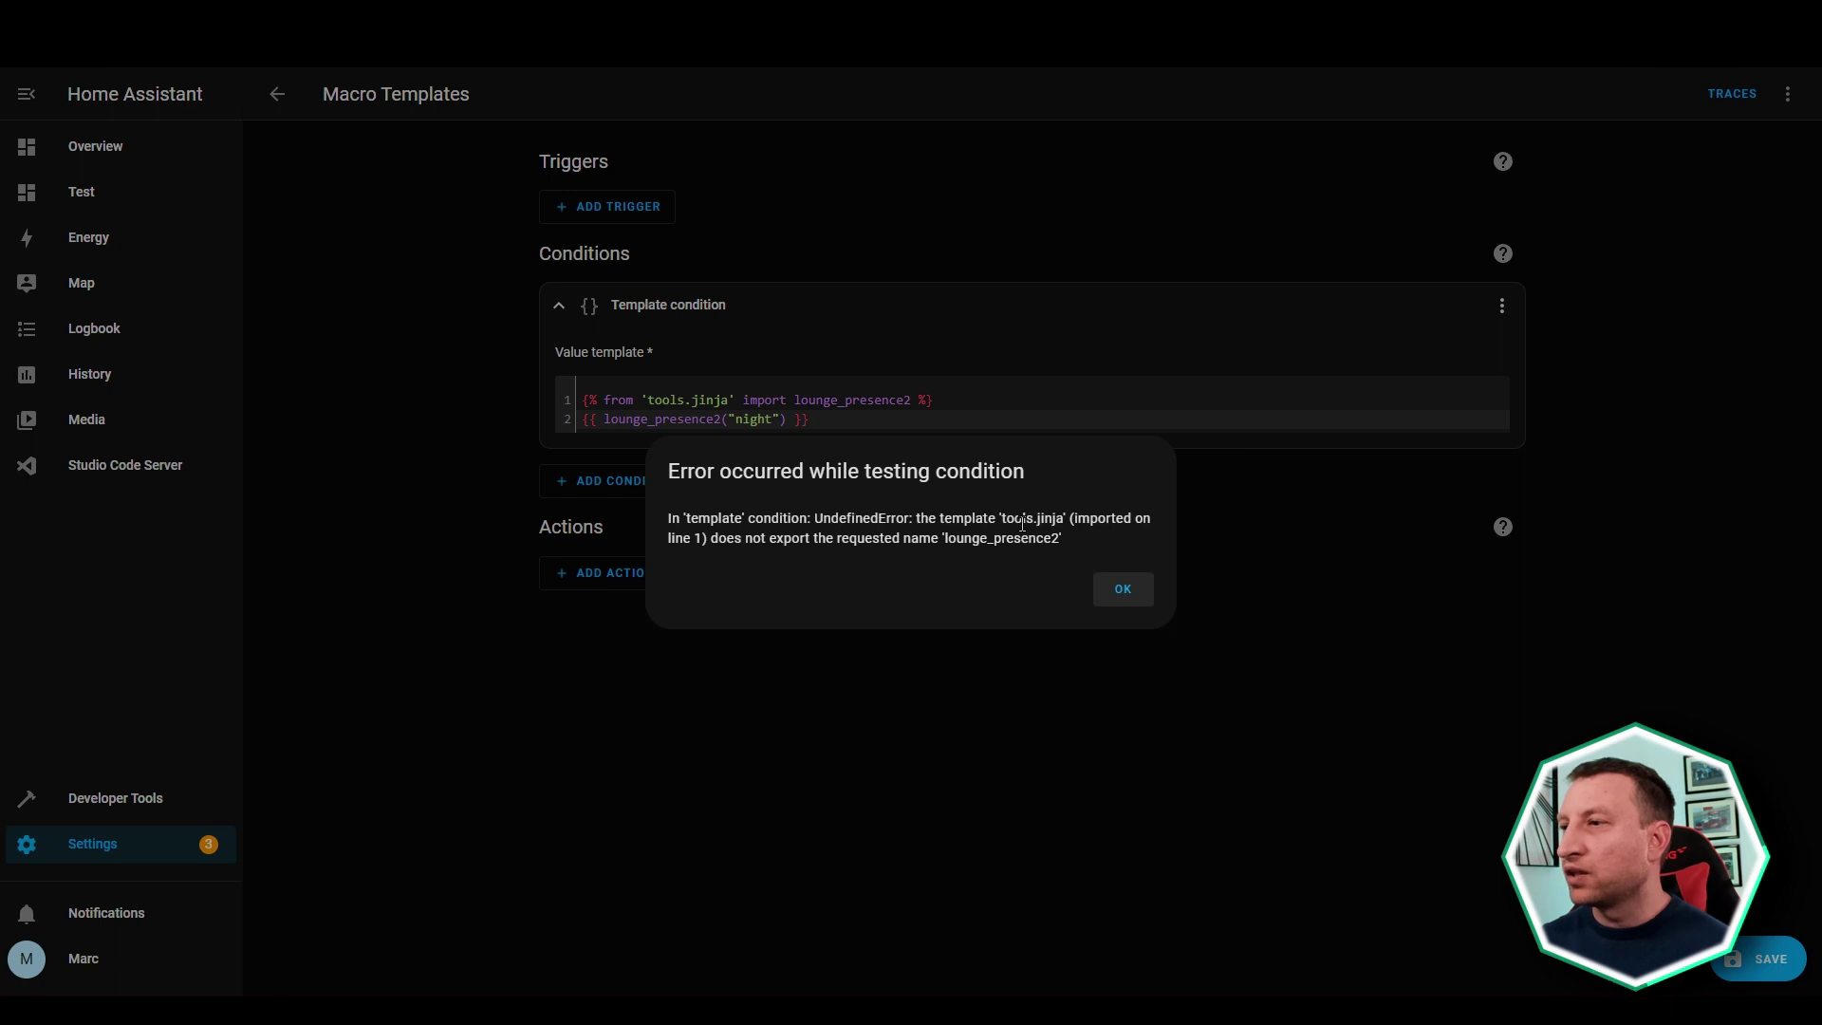
{"action": "left_click", "coordinate": [1122, 590]}
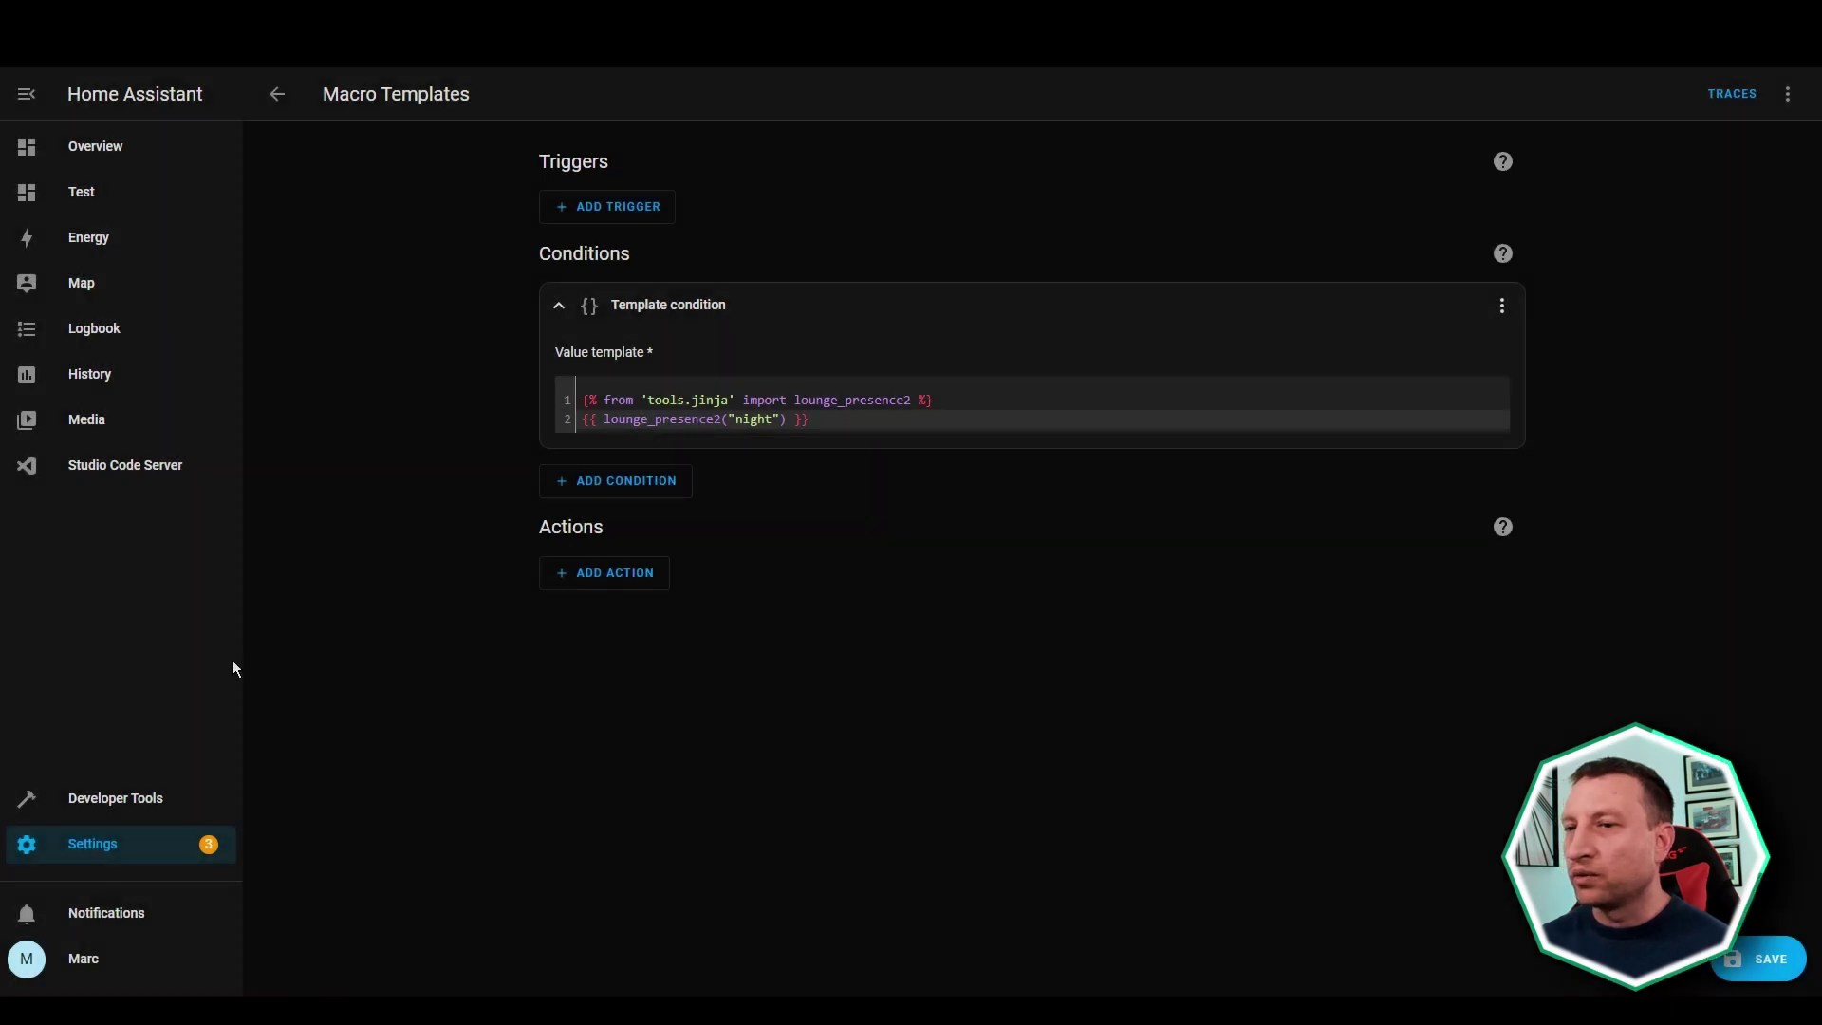
Step: In Developer Tools, check the configuration and reload all YAML configuration, then return to Settings
{"action": "left_click", "coordinate": [112, 811]}
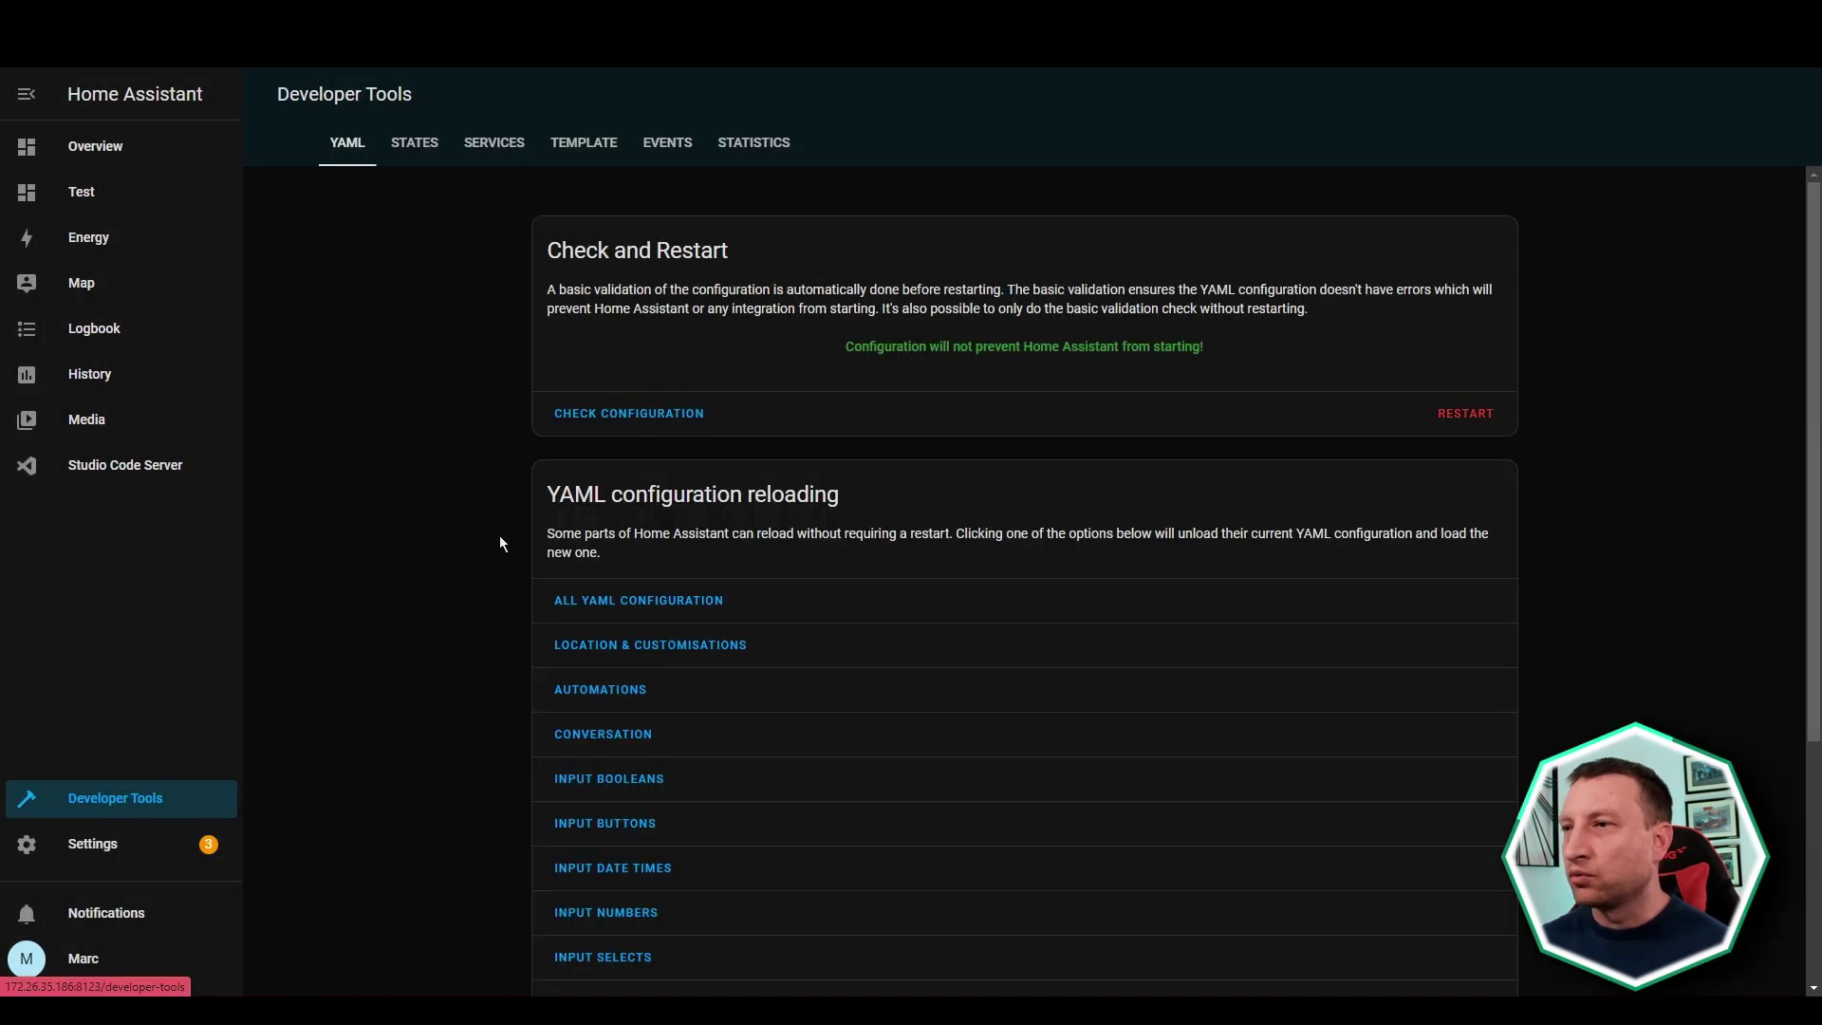
{"action": "left_click", "coordinate": [630, 414]}
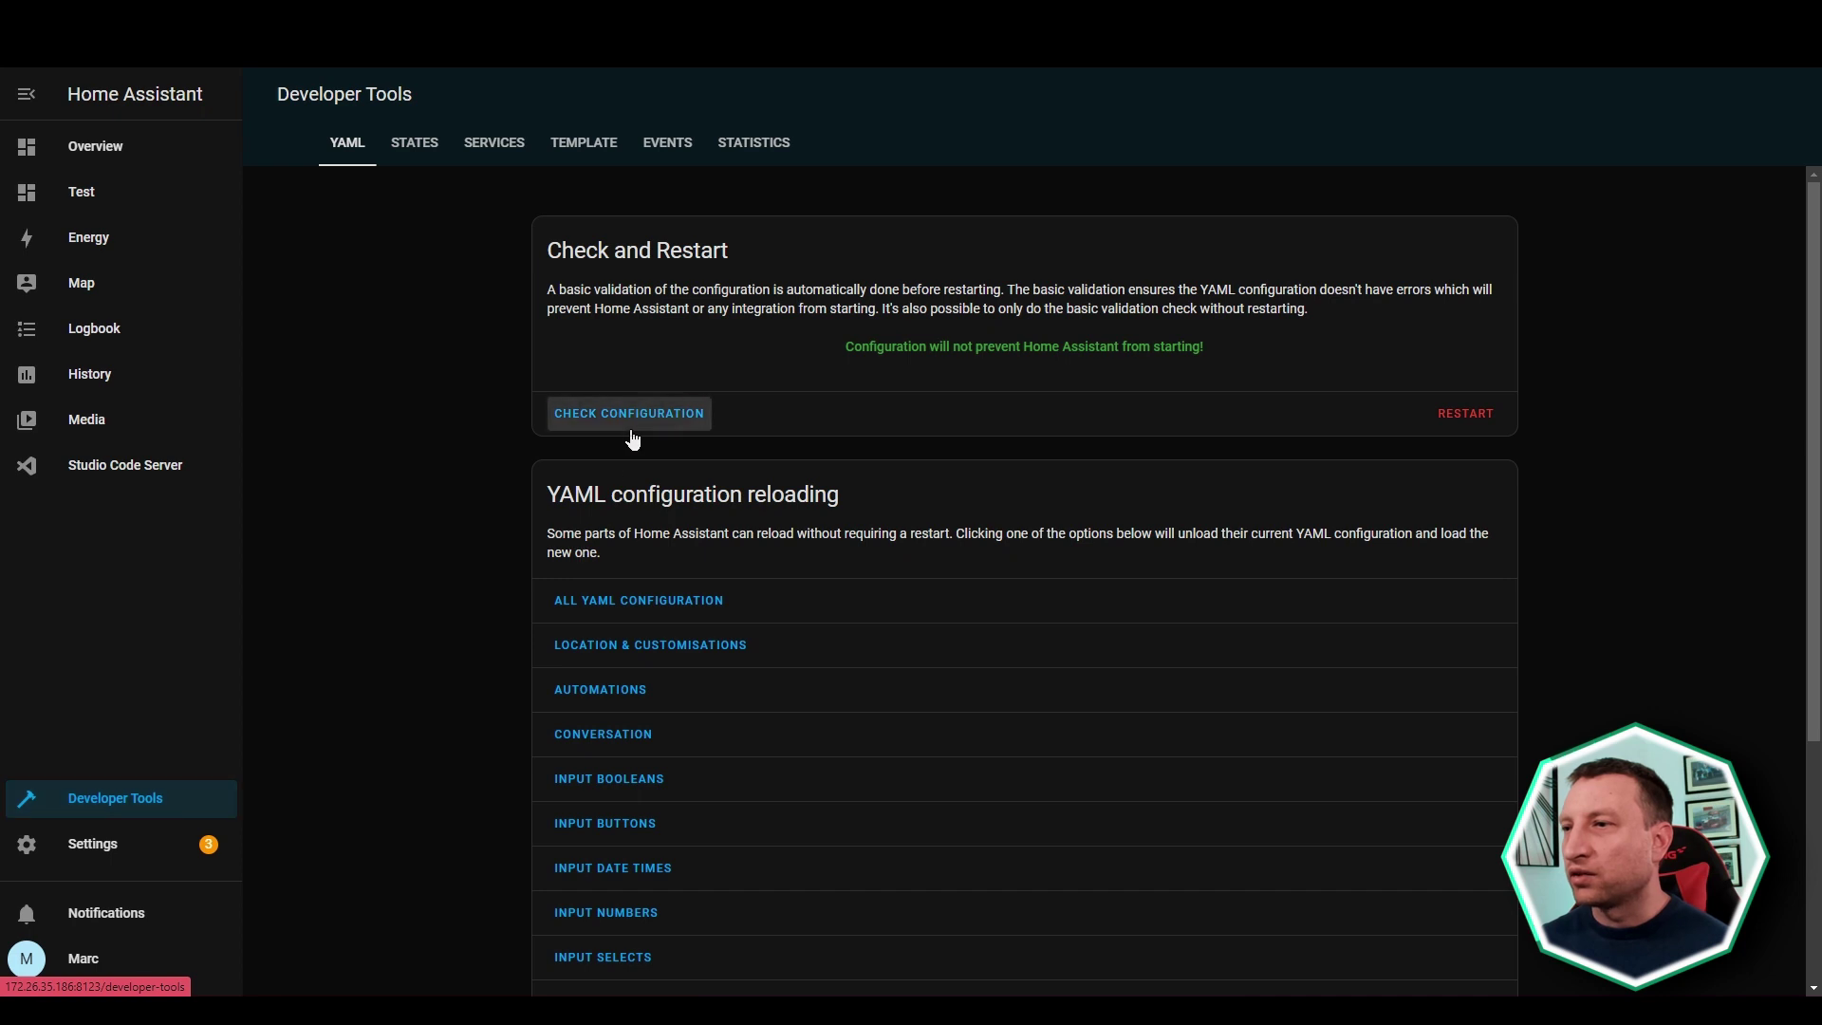
{"action": "left_click", "coordinate": [617, 613]}
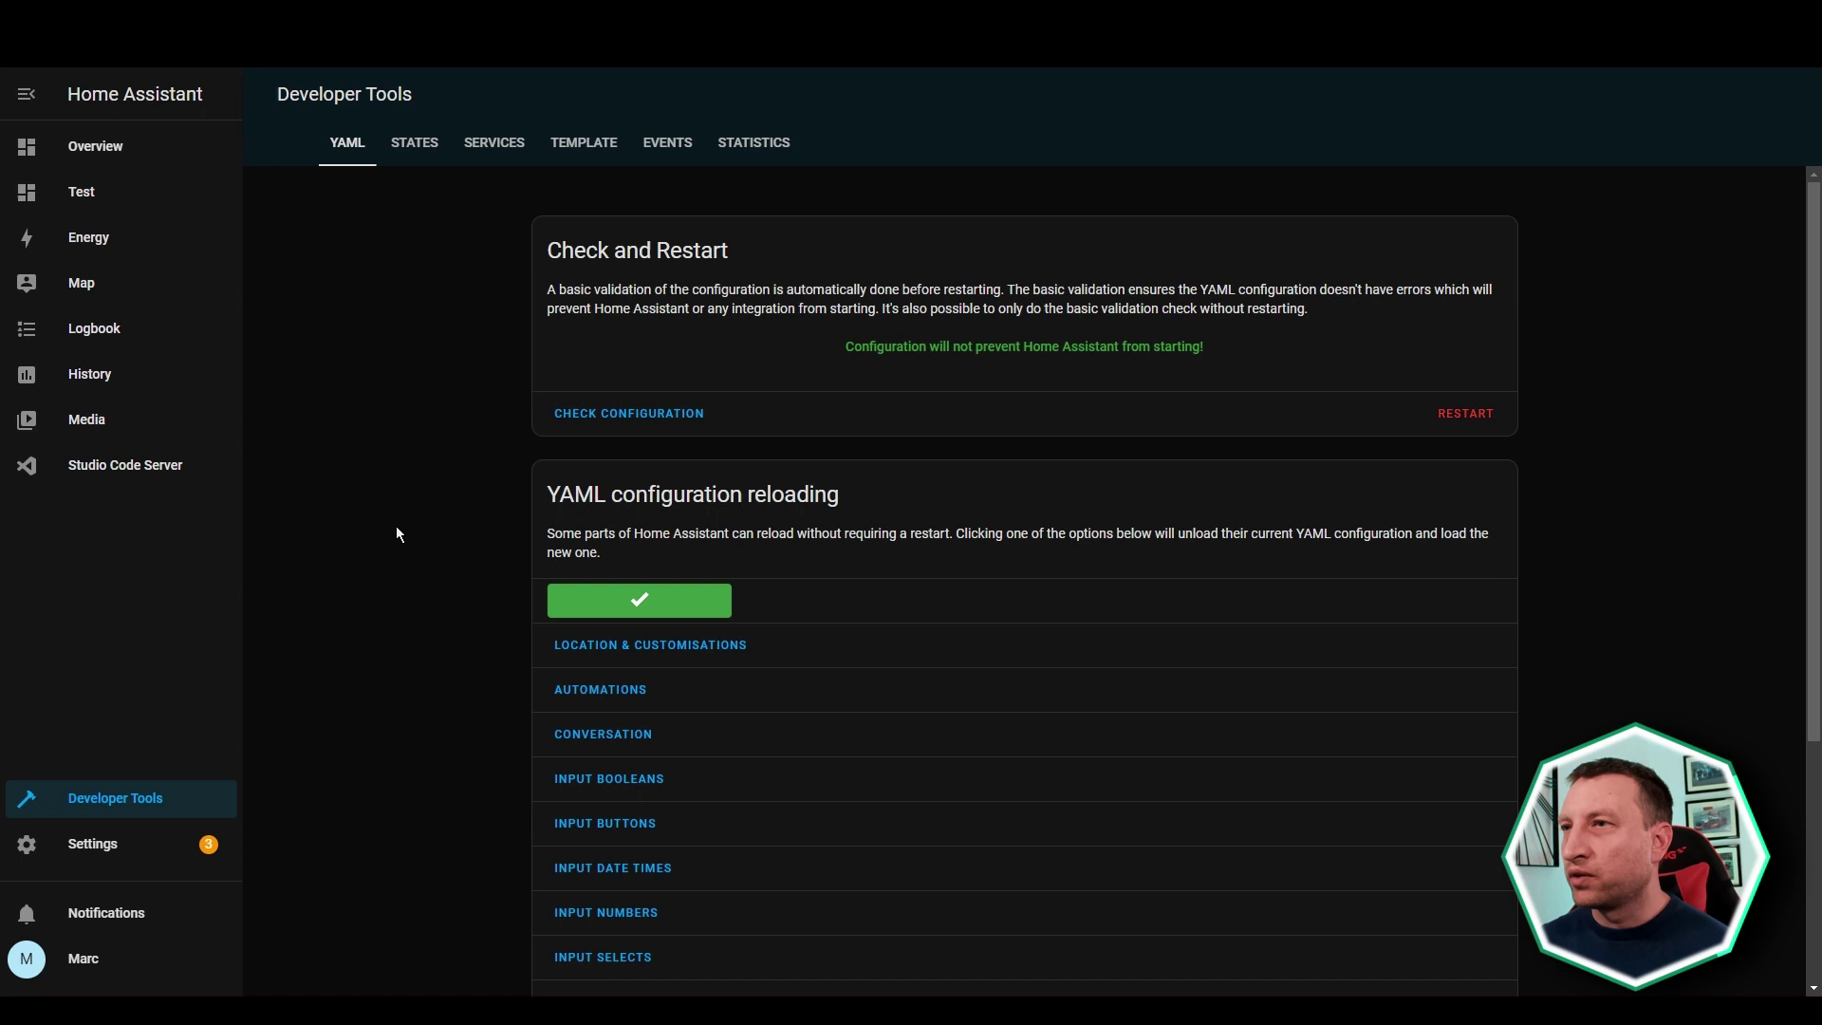
{"action": "left_click", "coordinate": [121, 839]}
Step: Make line 2 call lounge_presence2("night") and test it: no error, but the condition did not pass
{"action": "left_click", "coordinate": [814, 585]}
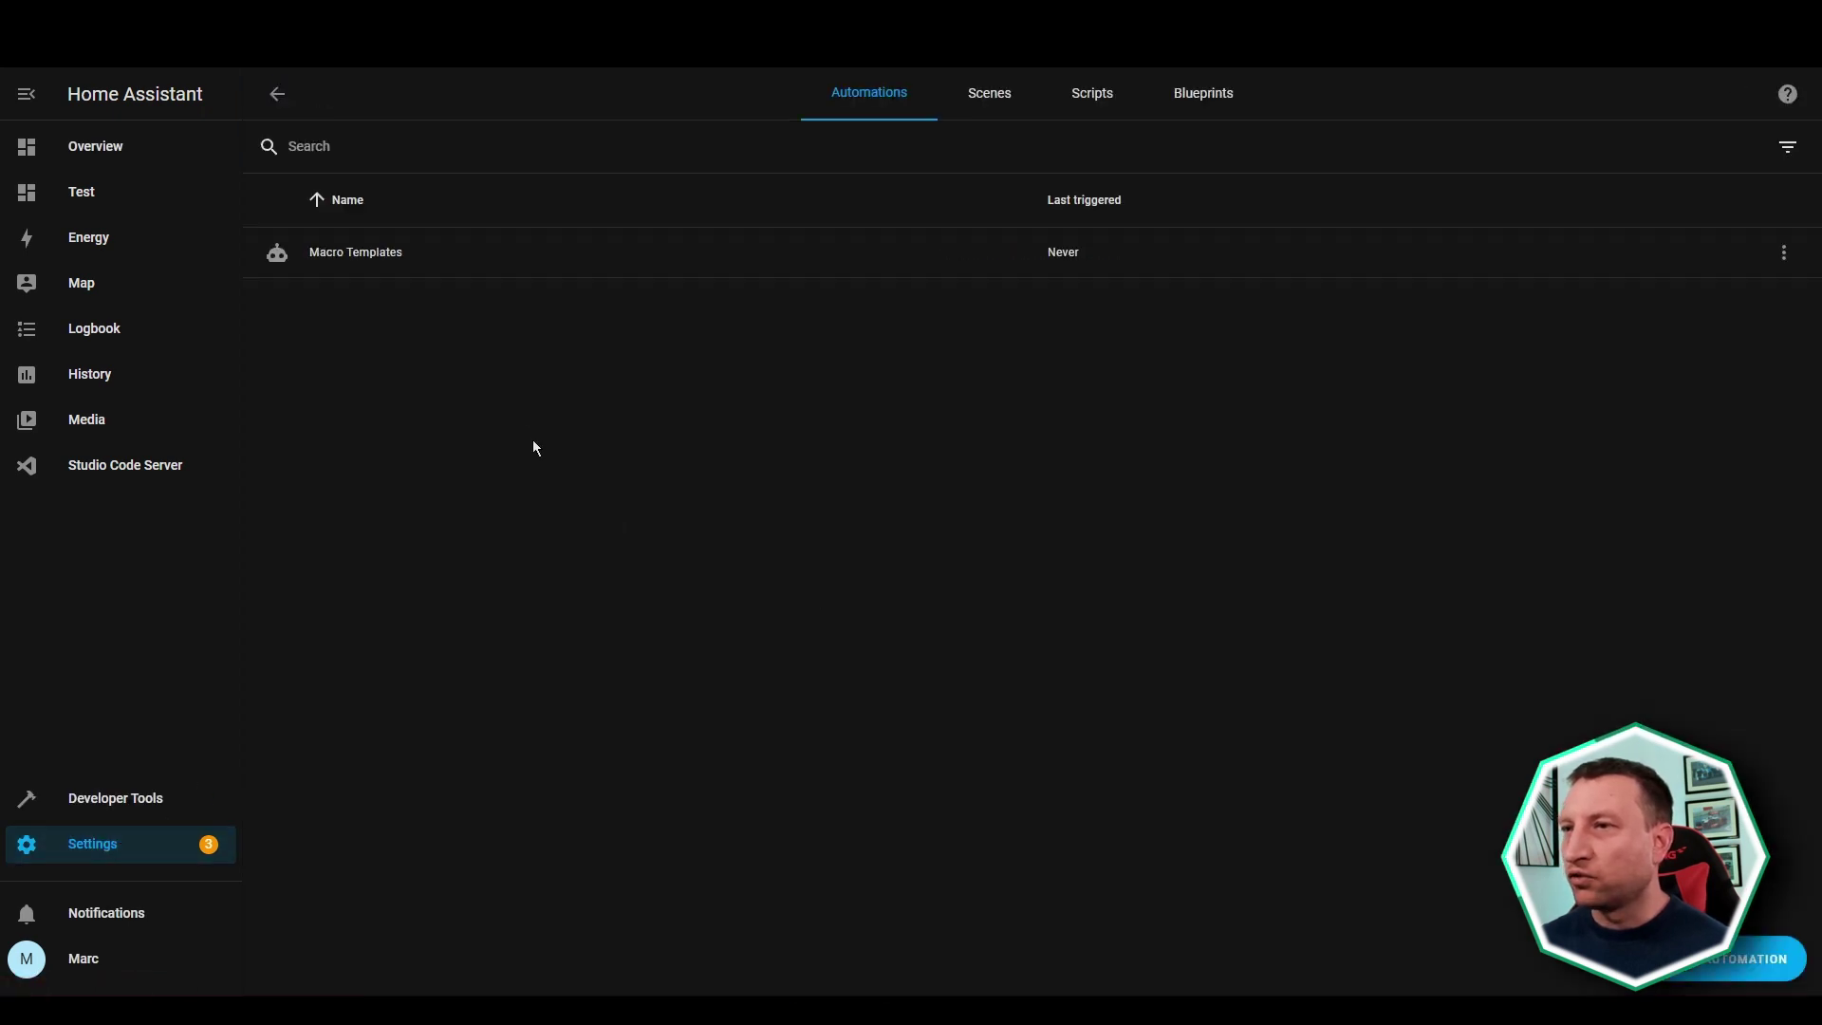
{"action": "left_click", "coordinate": [494, 273]}
{"action": "left_click", "coordinate": [910, 318]}
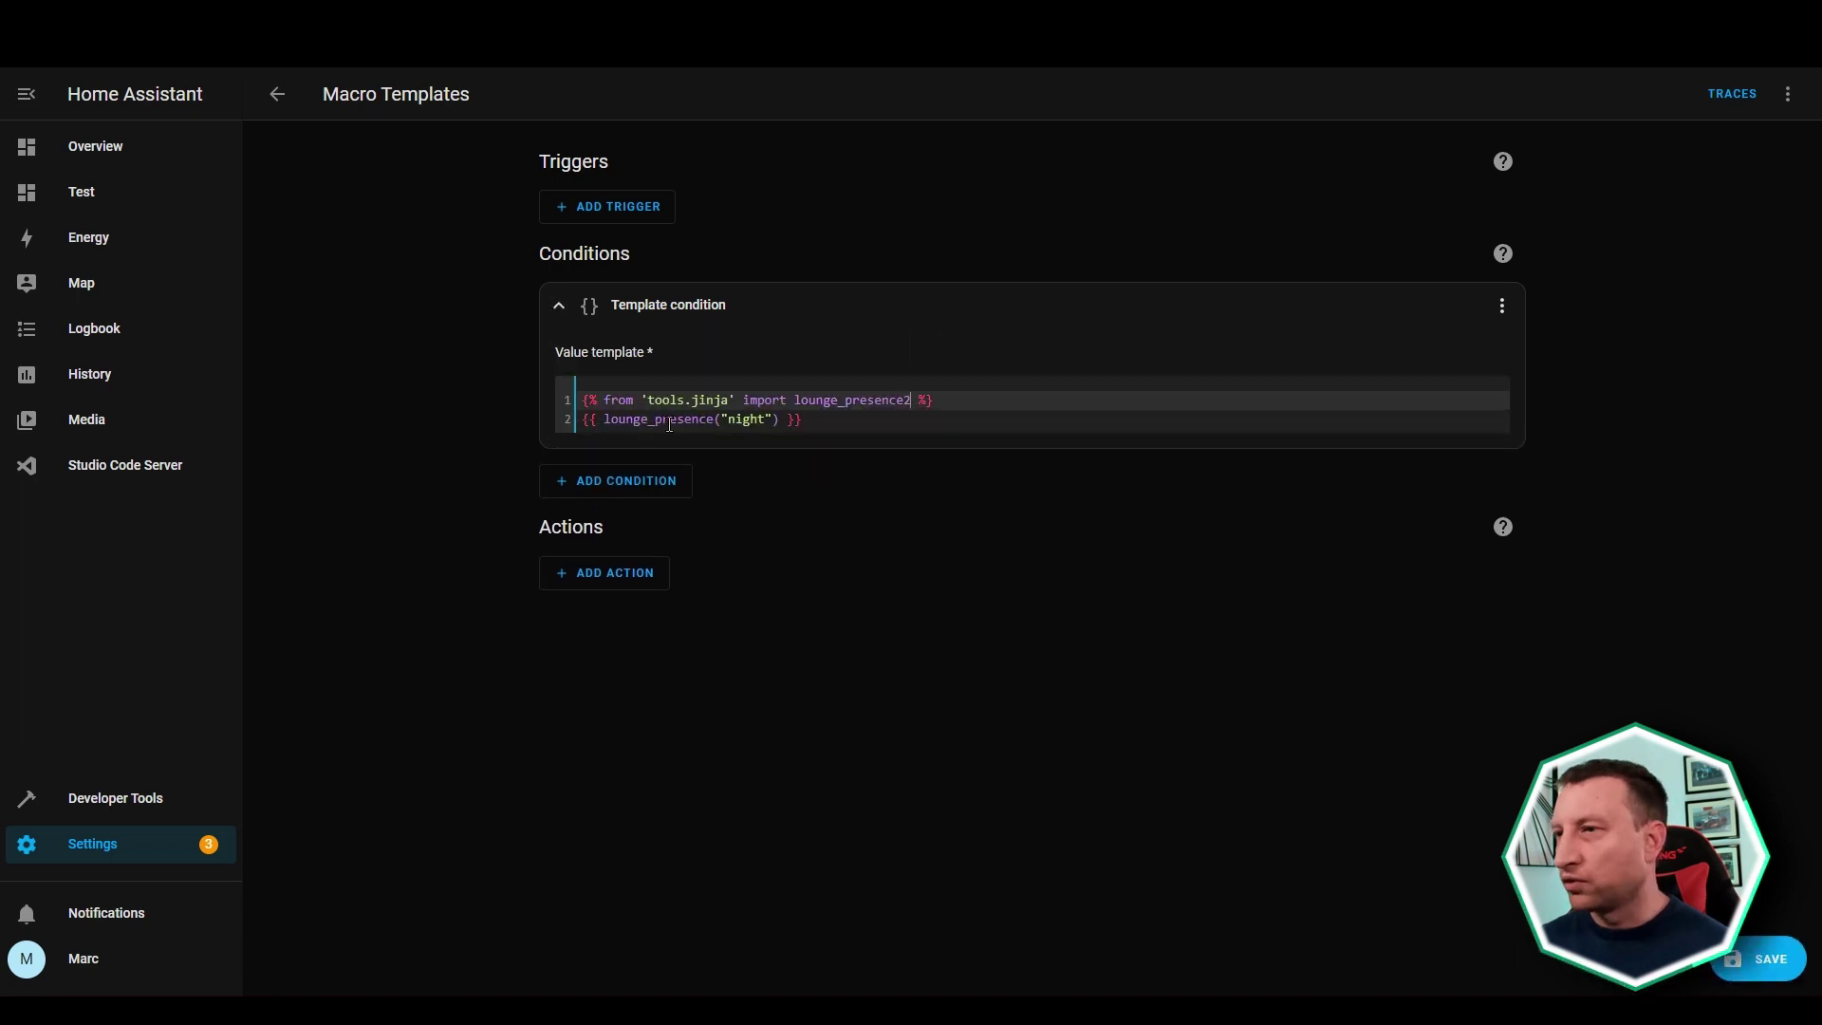
{"action": "left_click", "coordinate": [720, 418]}
{"action": "type", "text": "2"}
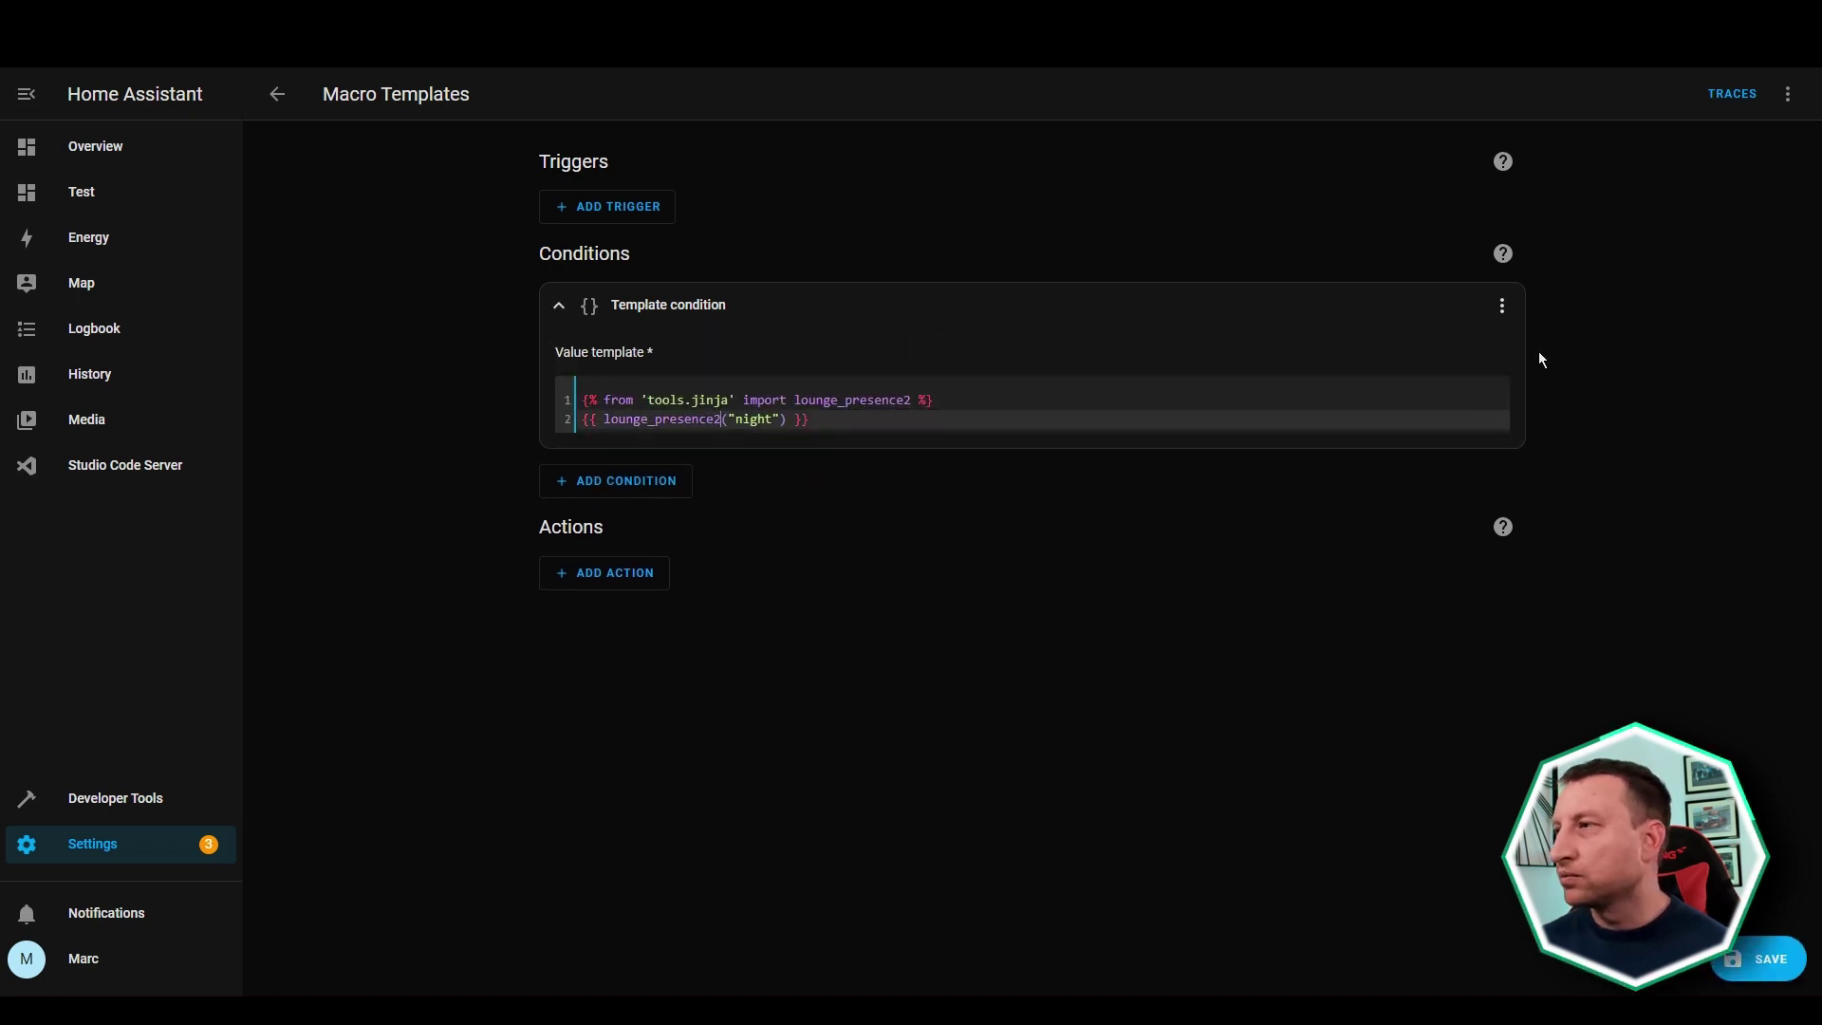
{"action": "left_click", "coordinate": [1502, 306]}
{"action": "left_click", "coordinate": [1537, 357]}
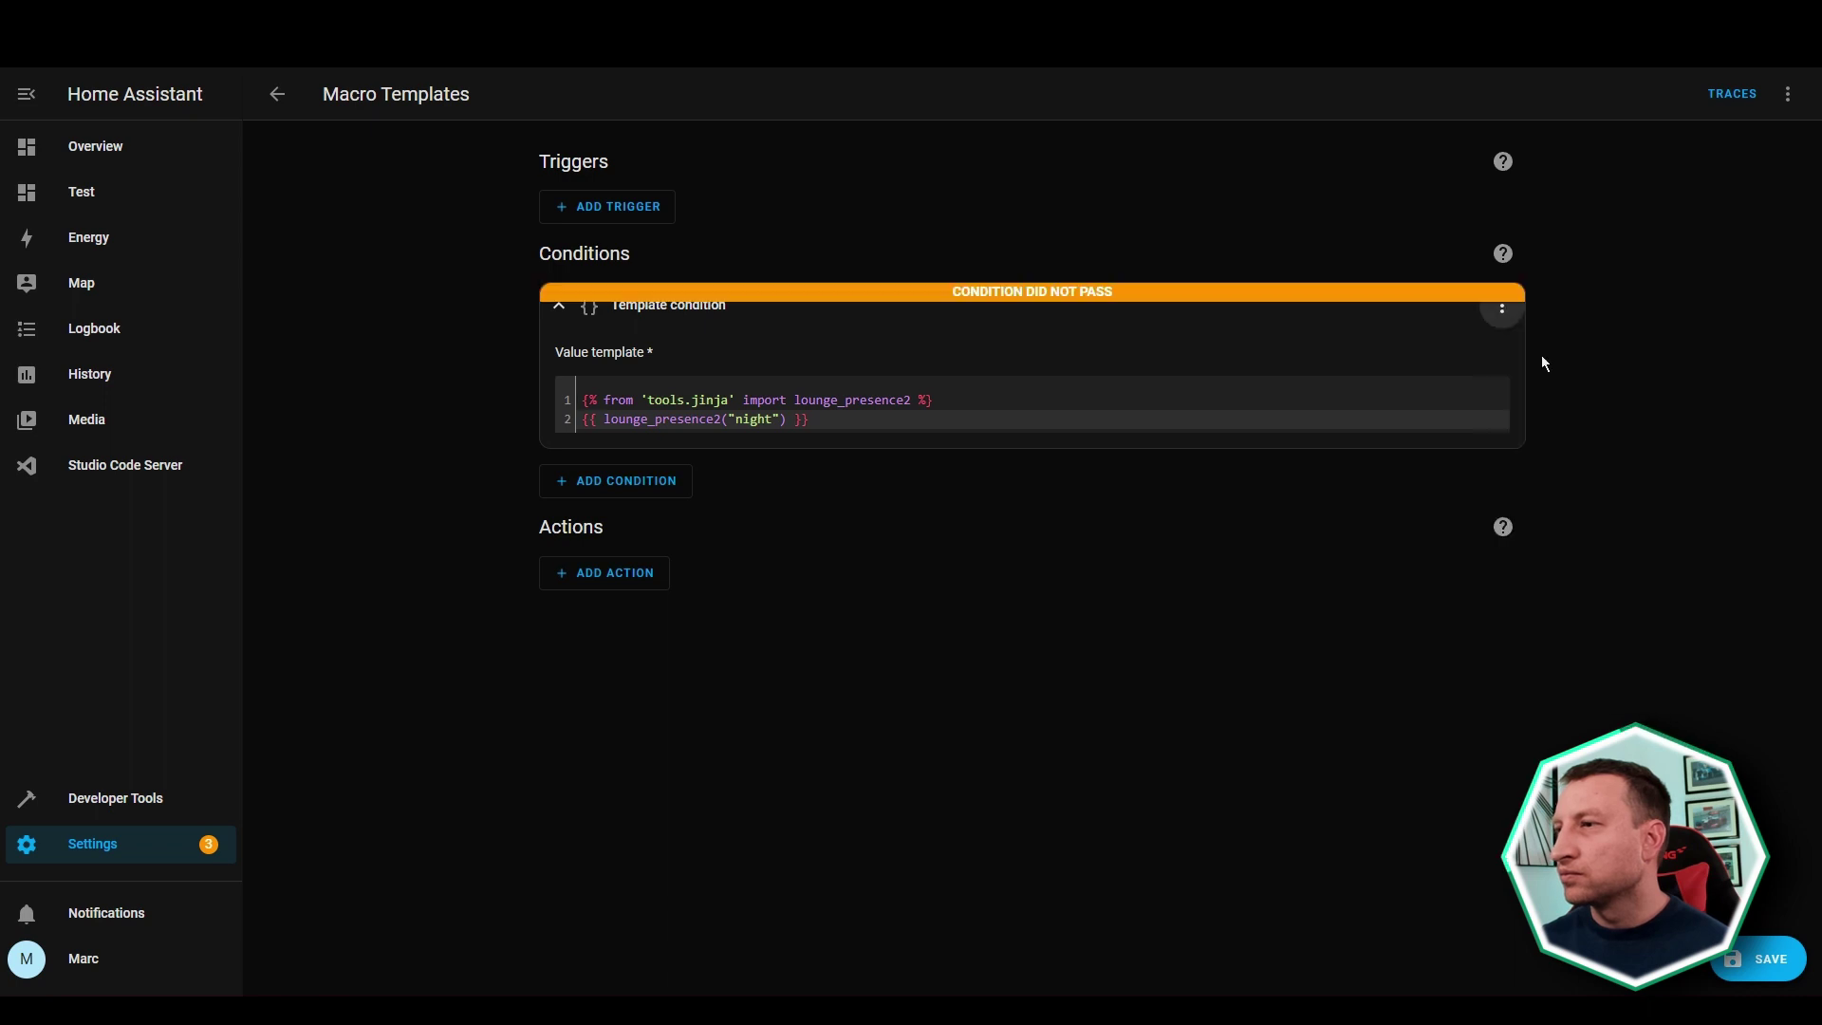
{"action": "left_click", "coordinate": [1139, 399]}
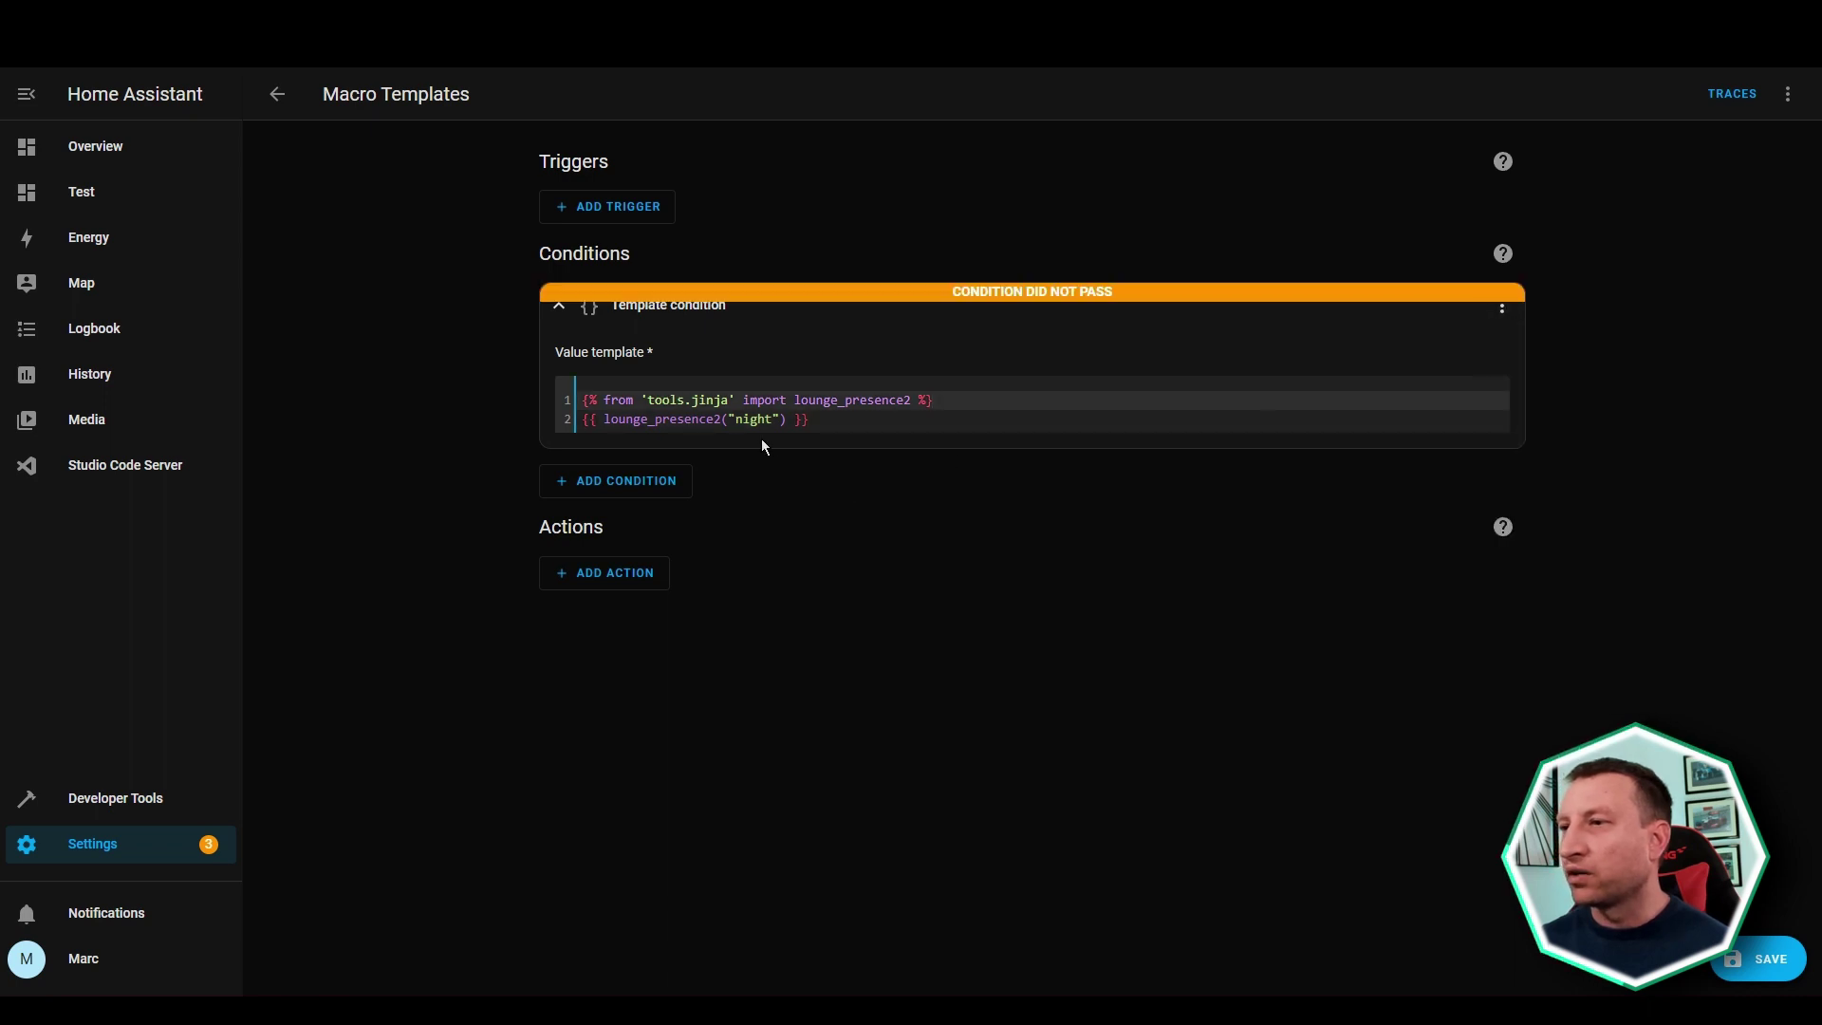